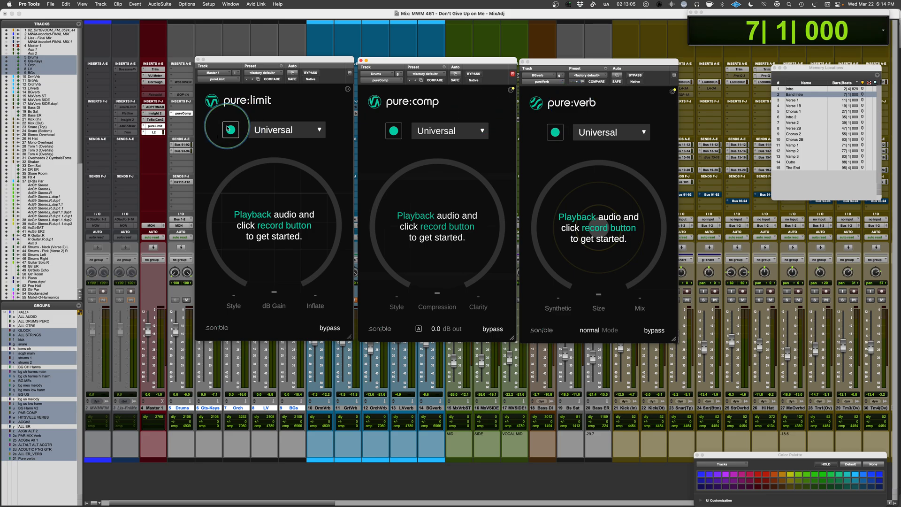
# Close the pure:limit and pure:verb windows and set pure:comp's profile on the Drums track to Drums.
pyautogui.click(155, 126)
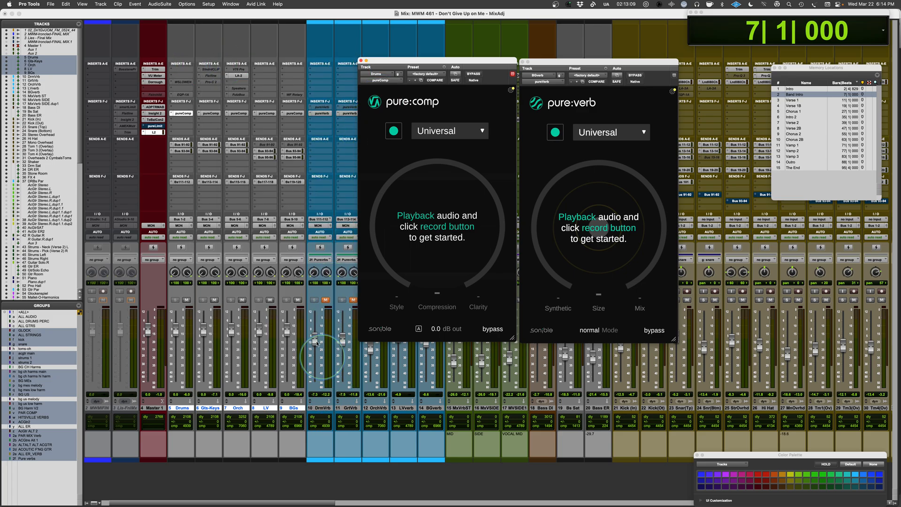
pyautogui.click(522, 62)
pyautogui.moveTo(456, 62); pyautogui.dragTo(460, 62)
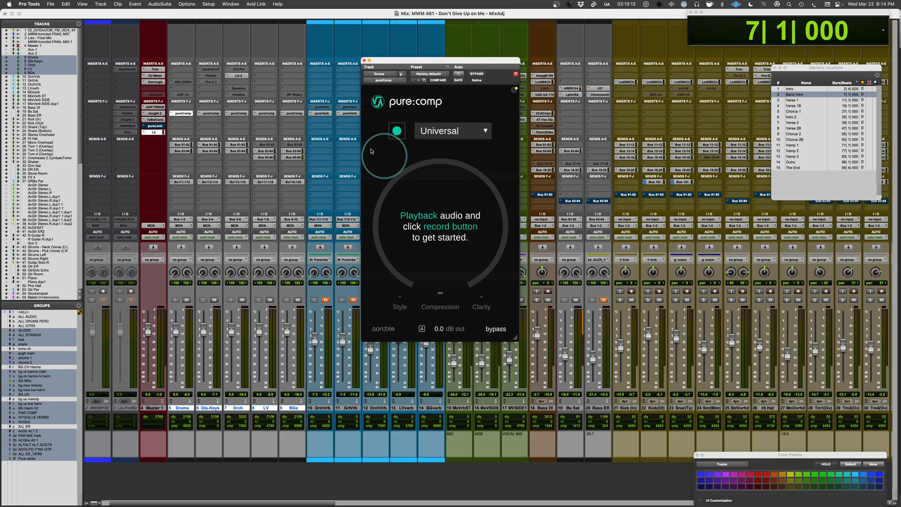
pyautogui.click(440, 136)
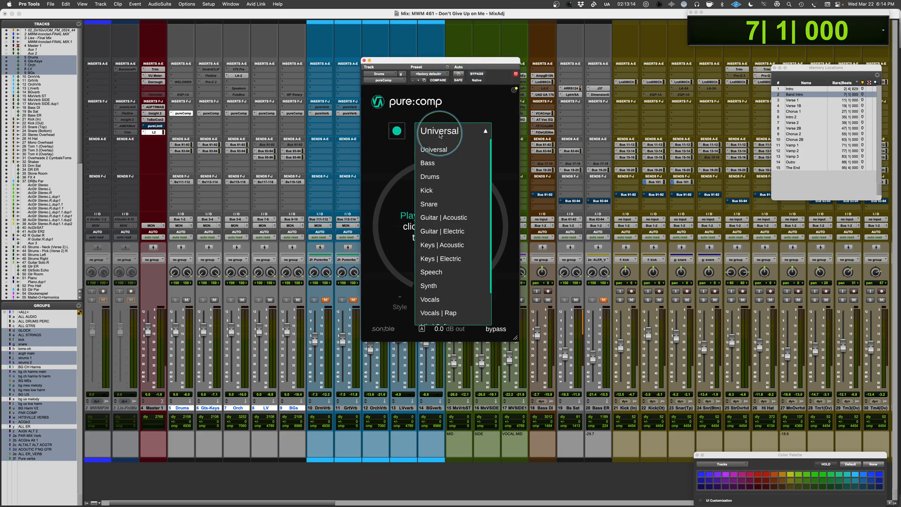
pyautogui.click(430, 177)
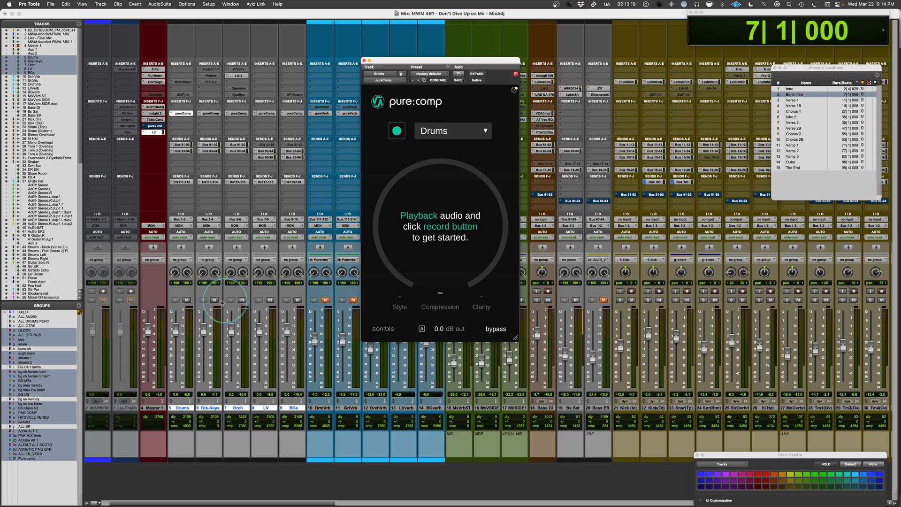
# Mute the Gtr-Keys, Orch, LV, BGs and Bass DI tracks to leave the drums on their own.
pyautogui.click(230, 302)
pyautogui.click(242, 301)
pyautogui.click(270, 301)
pyautogui.click(298, 301)
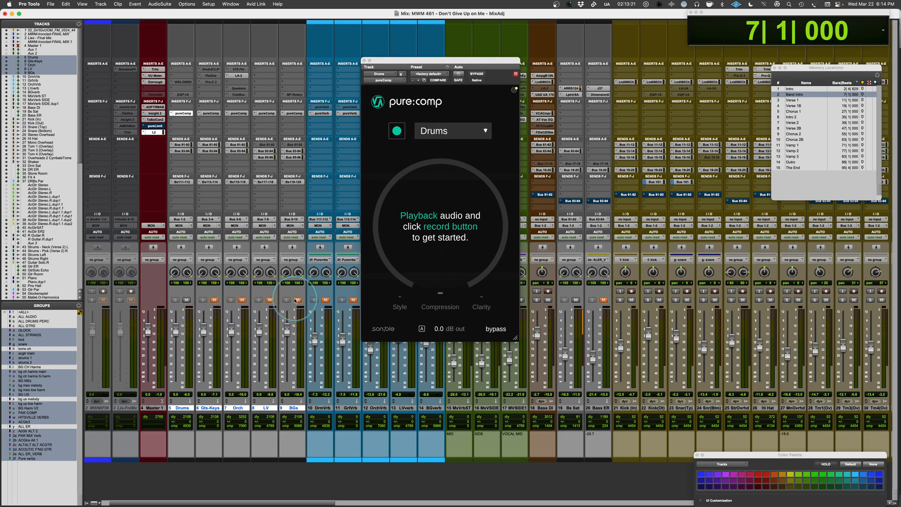
pyautogui.click(548, 301)
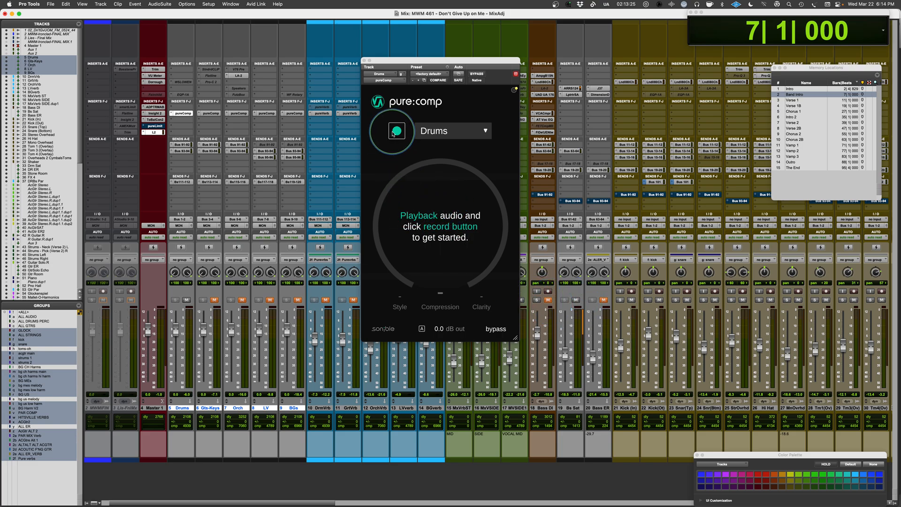
# Have pure:comp analyse the drum playback from bar 7 using the Drums profile, and stop the transport.
pyautogui.click(397, 133)
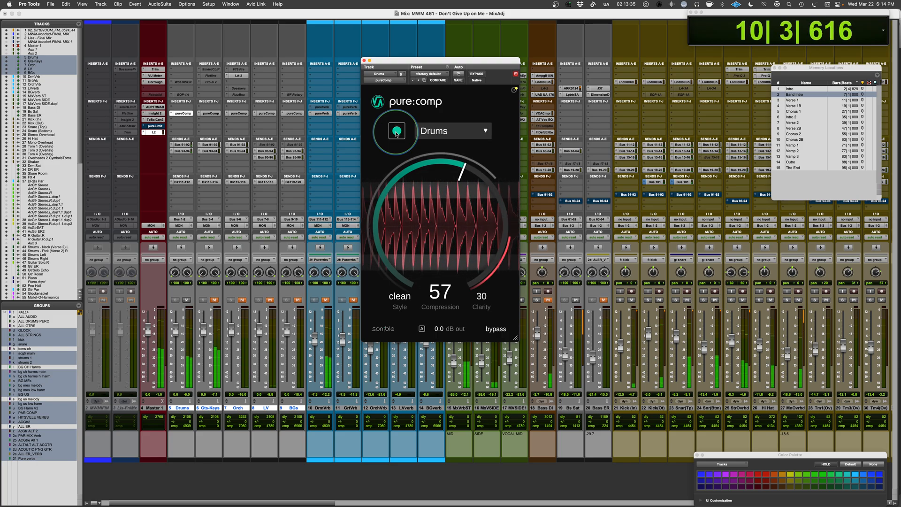
pyautogui.press('space')
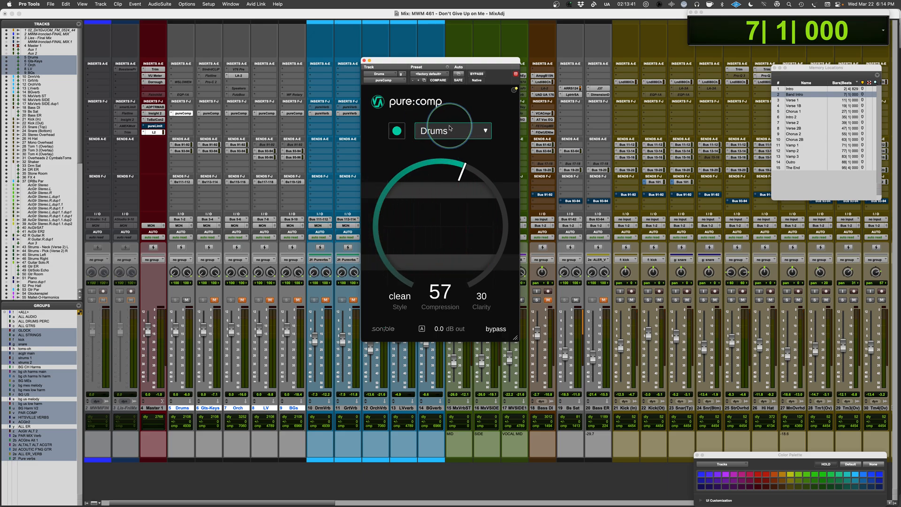
pyautogui.click(485, 131)
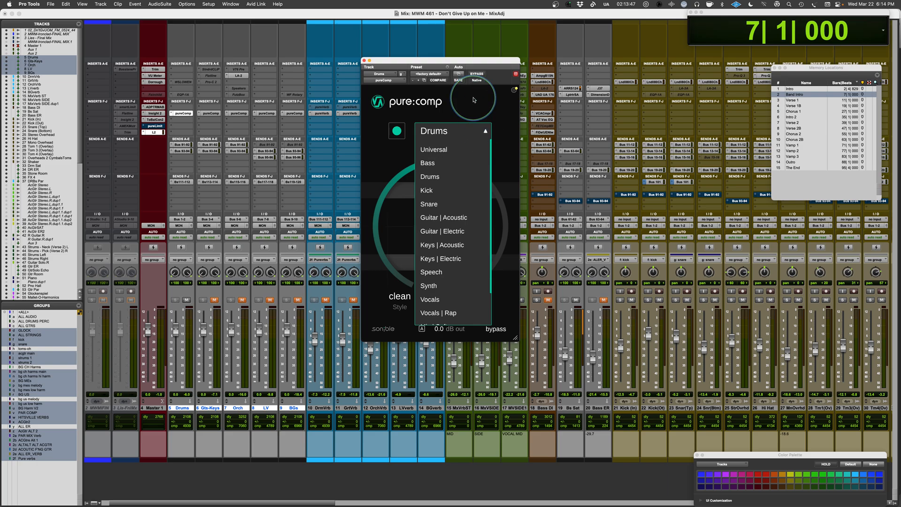
pyautogui.click(473, 99)
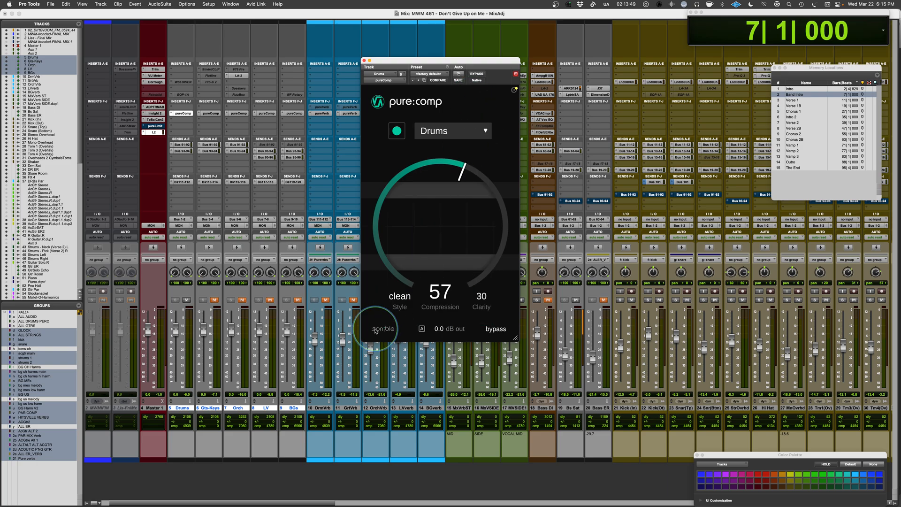
# Cycle pure:comp's Style through dirty and mixed and return it to clean.
pyautogui.click(400, 300)
pyautogui.click(398, 302)
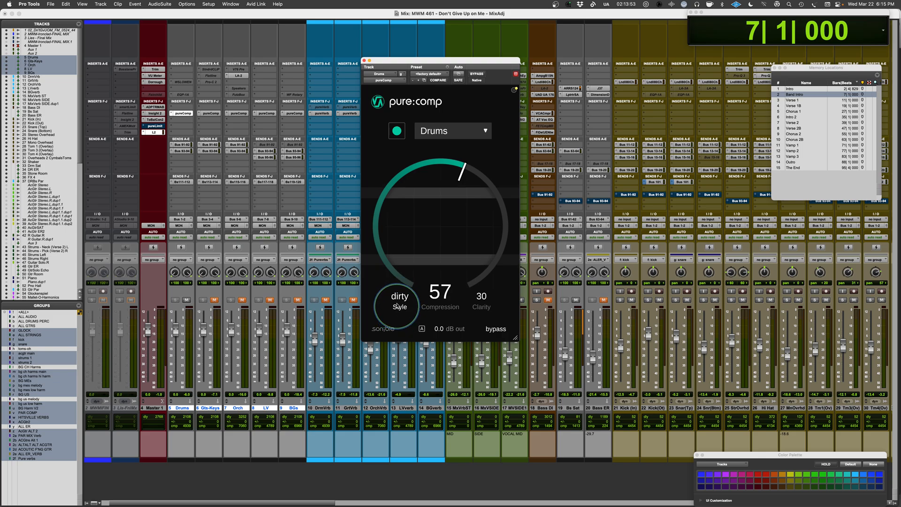
pyautogui.click(400, 300)
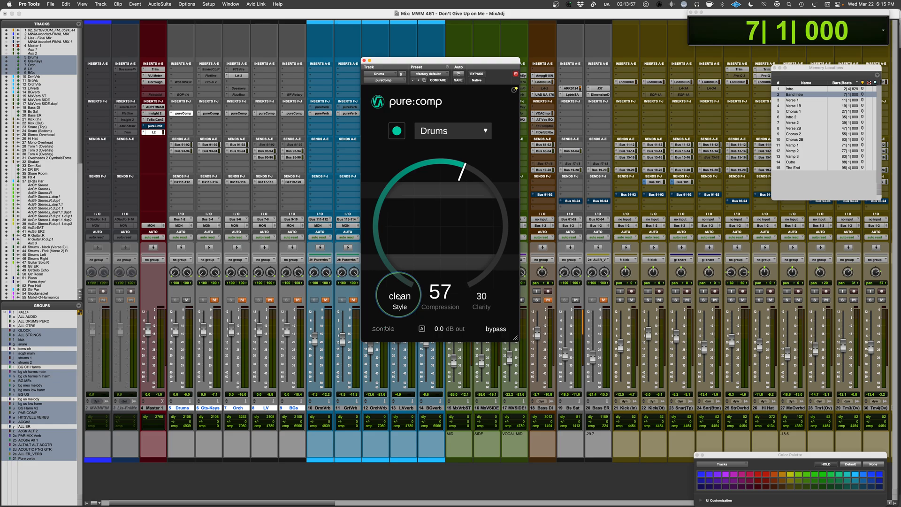
pyautogui.click(399, 297)
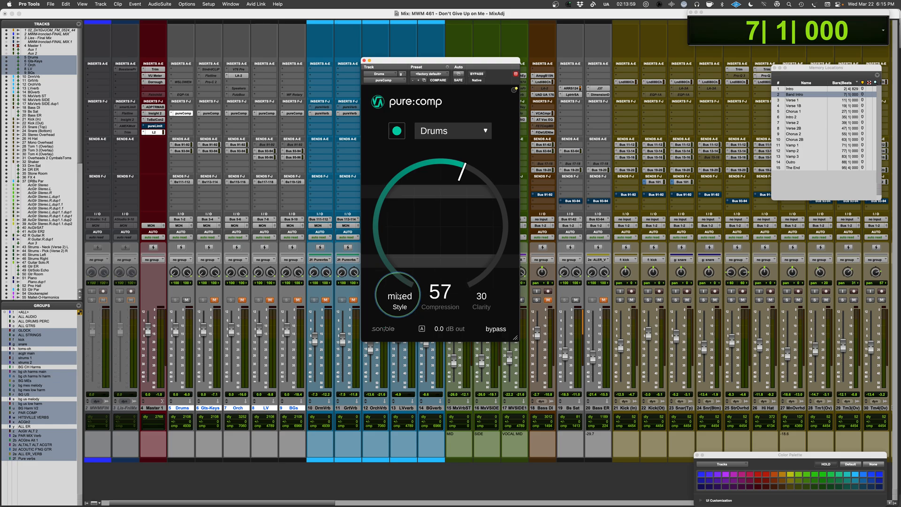
pyautogui.click(399, 296)
pyautogui.click(399, 297)
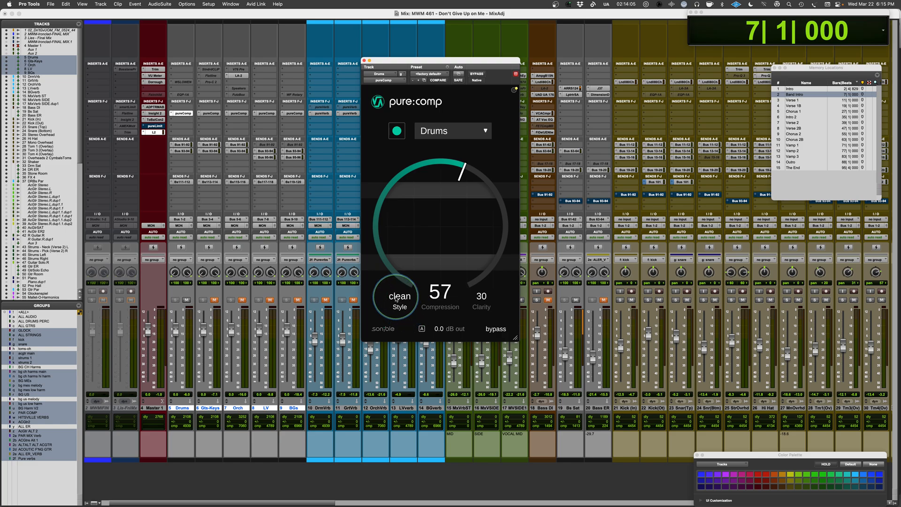
# Play the drums from bar 7 and audition the mixed and dirty compression styles, stopping playback at the end.
pyautogui.press('space')
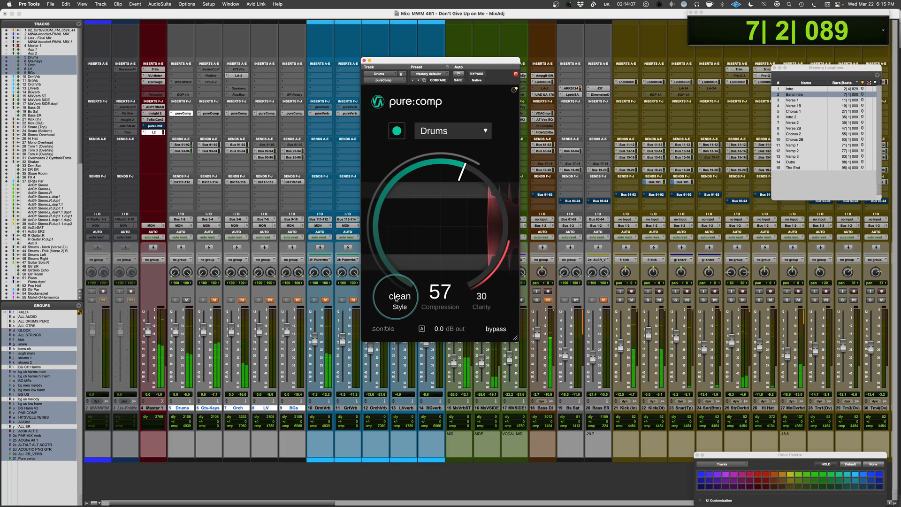
pyautogui.click(399, 296)
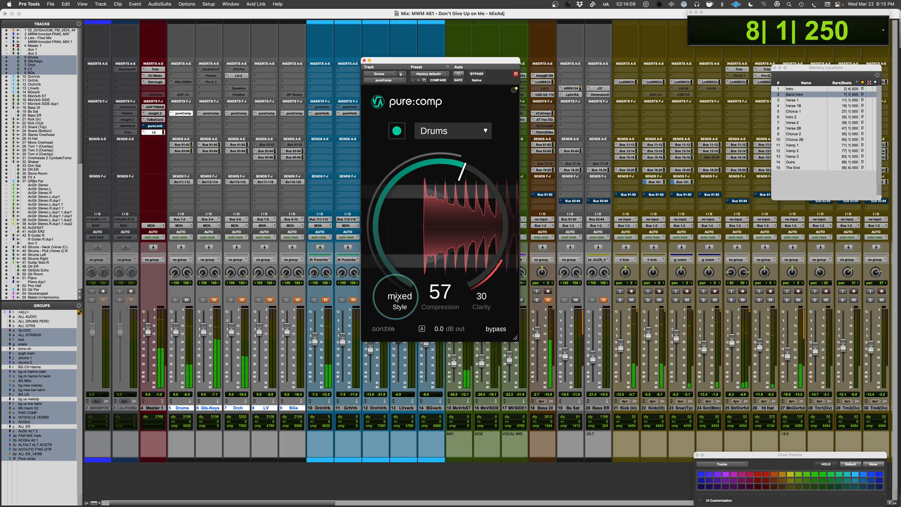
pyautogui.click(396, 296)
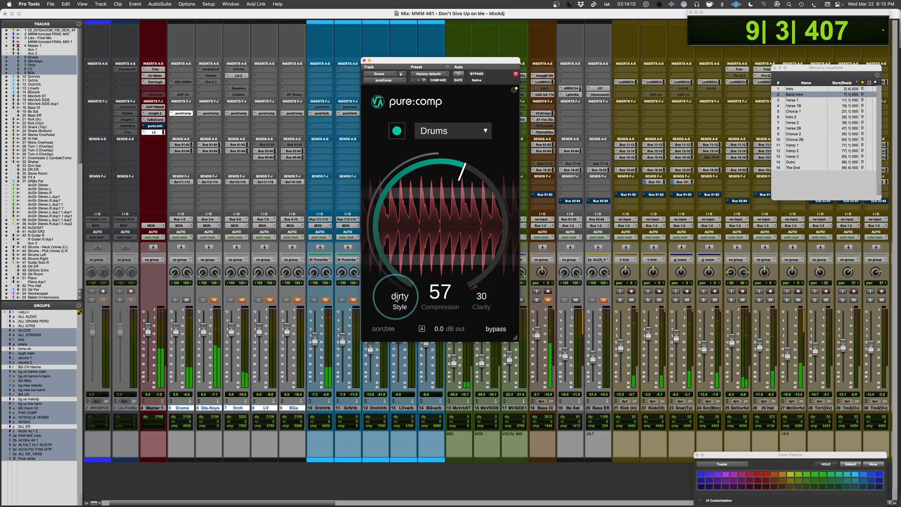
pyautogui.press('space')
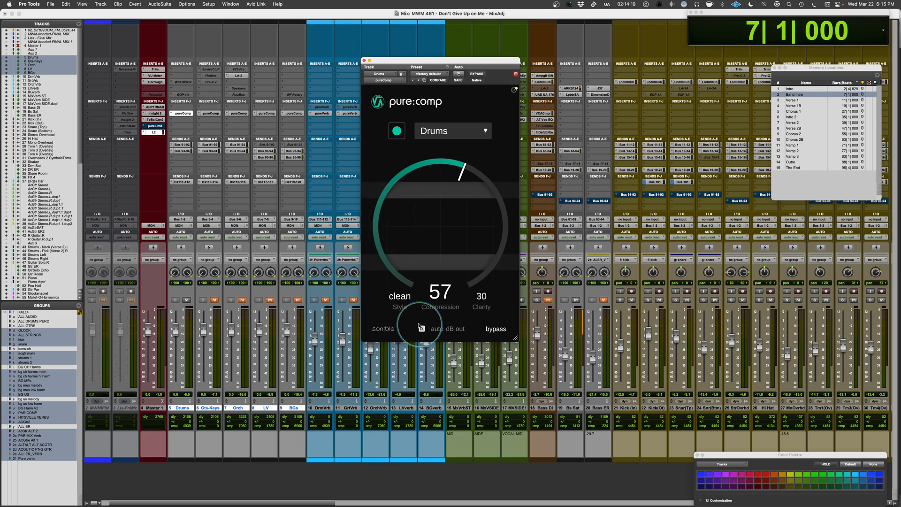
# With automatic output gain on, audition the clean, mixed and dirty styles during playback and return Style to clean.
pyautogui.press('space')
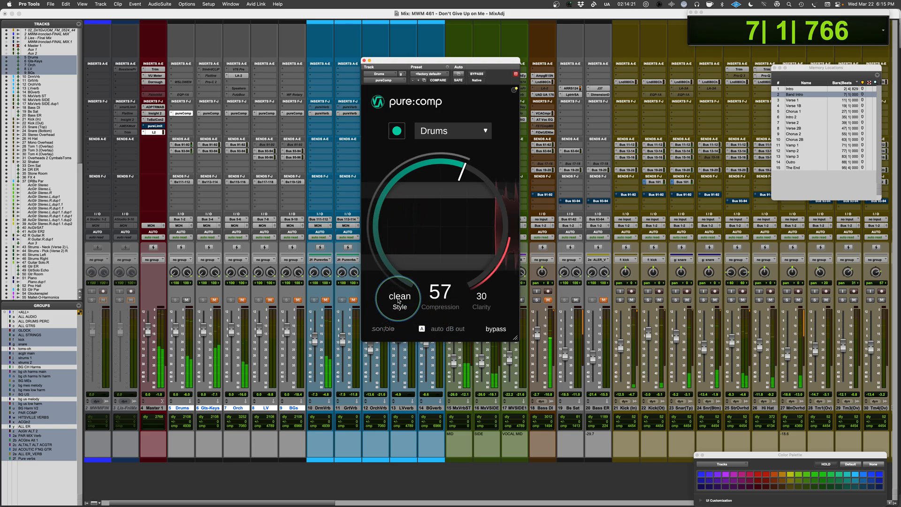
pyautogui.click(398, 301)
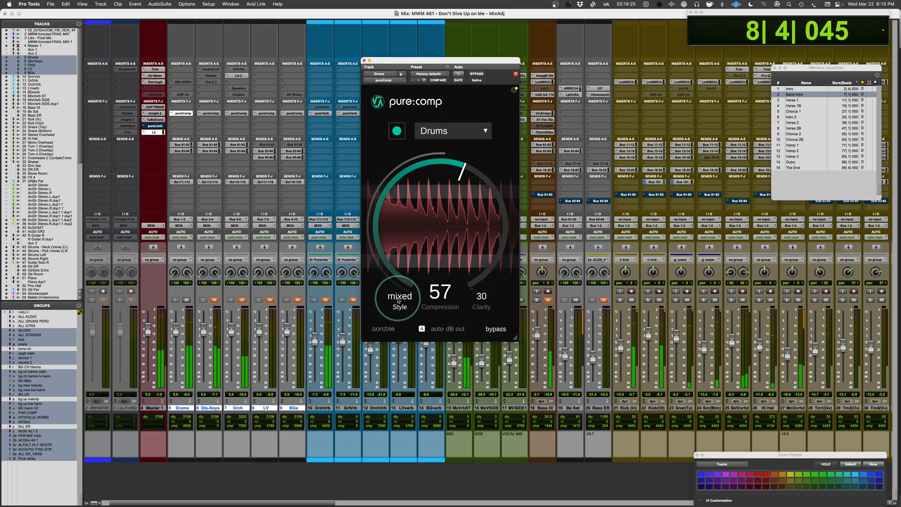
pyautogui.click(398, 301)
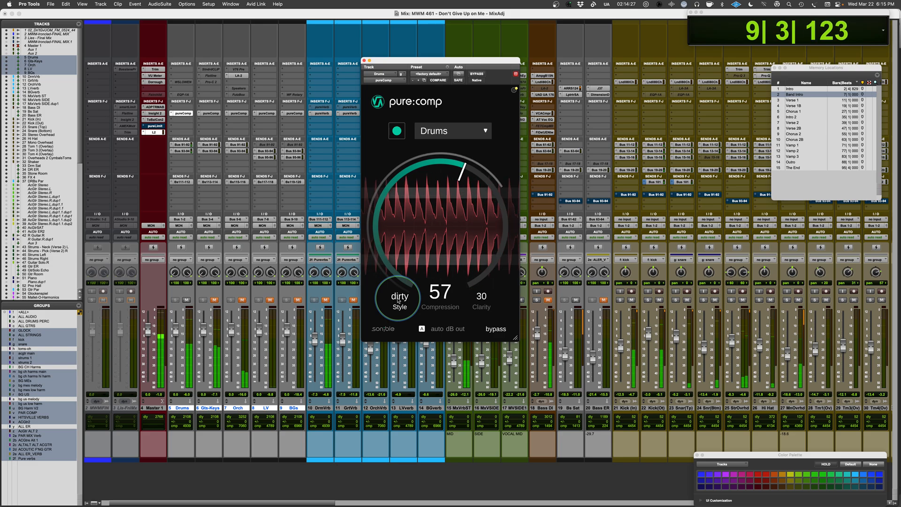
pyautogui.press('space')
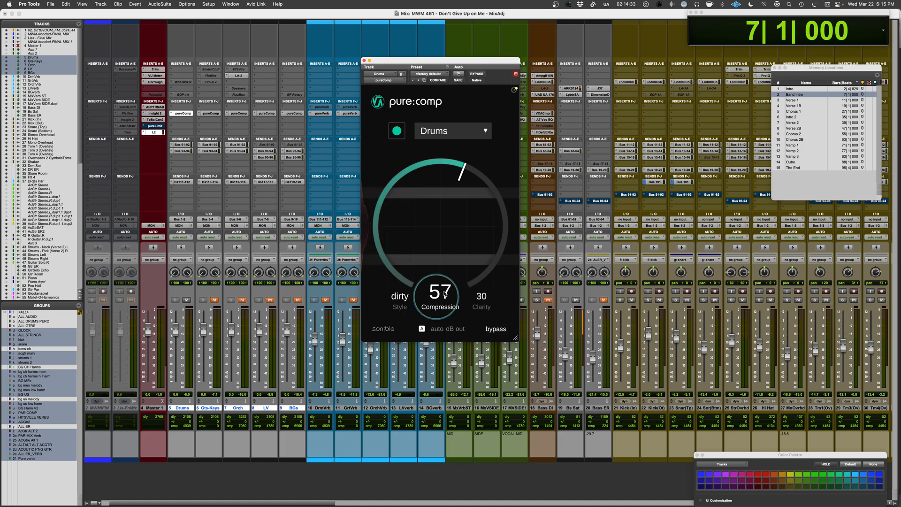
pyautogui.click(403, 296)
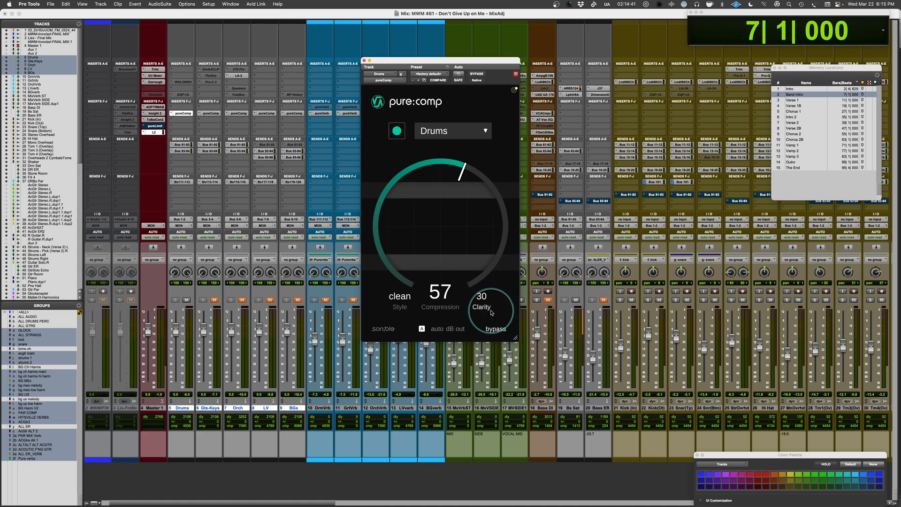
# During drum playback, try Clarity at 100, lower it to 17, and stop the transport.
pyautogui.press('space')
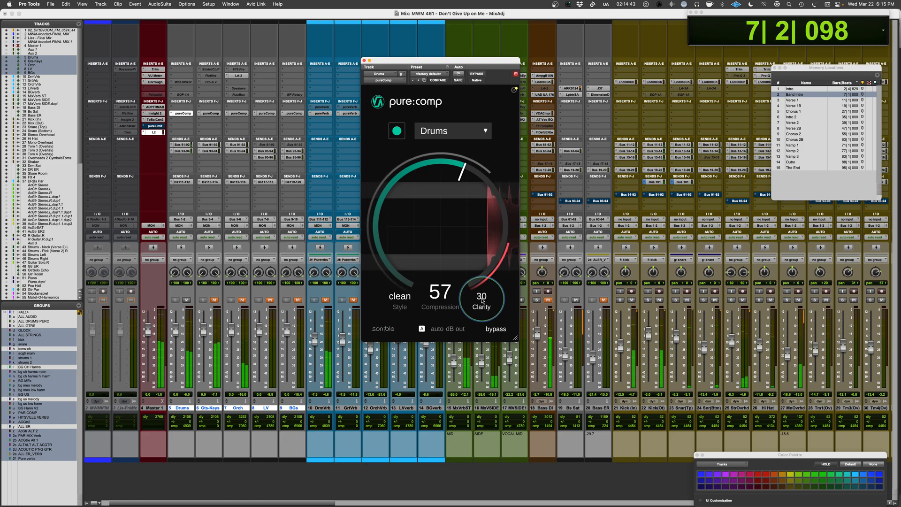
pyautogui.moveTo(486, 305); pyautogui.dragTo(485, 245)
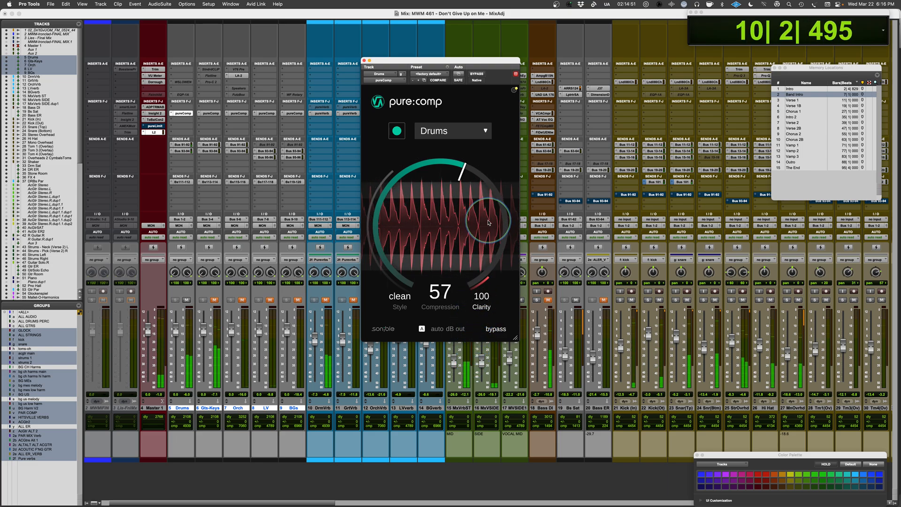
pyautogui.moveTo(482, 295); pyautogui.dragTo(479, 313)
pyautogui.press('space')
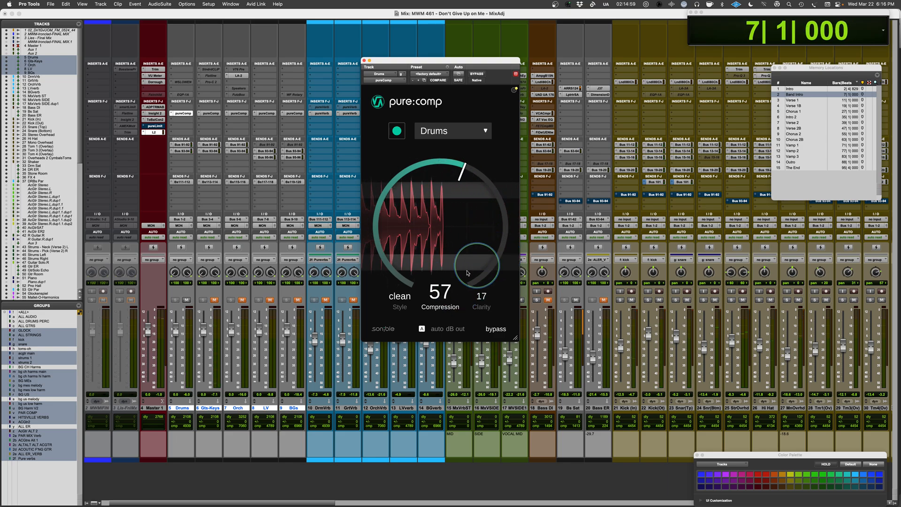
# While the drums play, lower Compression to 26, compare Clarity at 0 and 100, and settle Clarity at 35.
pyautogui.press('space')
pyautogui.moveTo(443, 207); pyautogui.dragTo(430, 231)
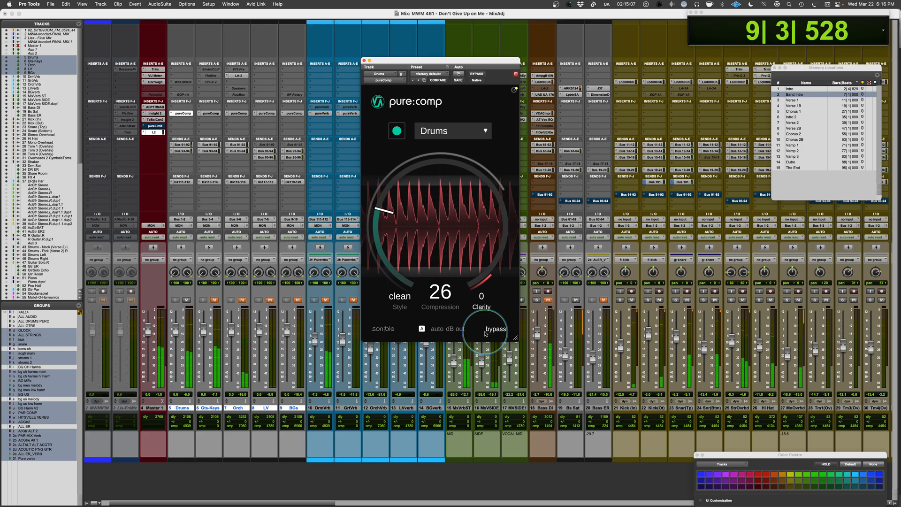
pyautogui.moveTo(486, 334); pyautogui.dragTo(472, 146)
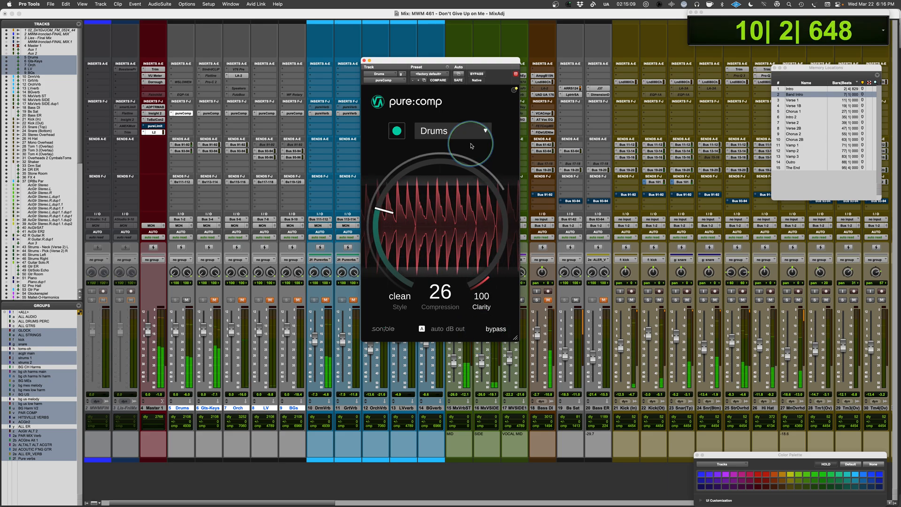
pyautogui.moveTo(471, 214); pyautogui.dragTo(473, 264)
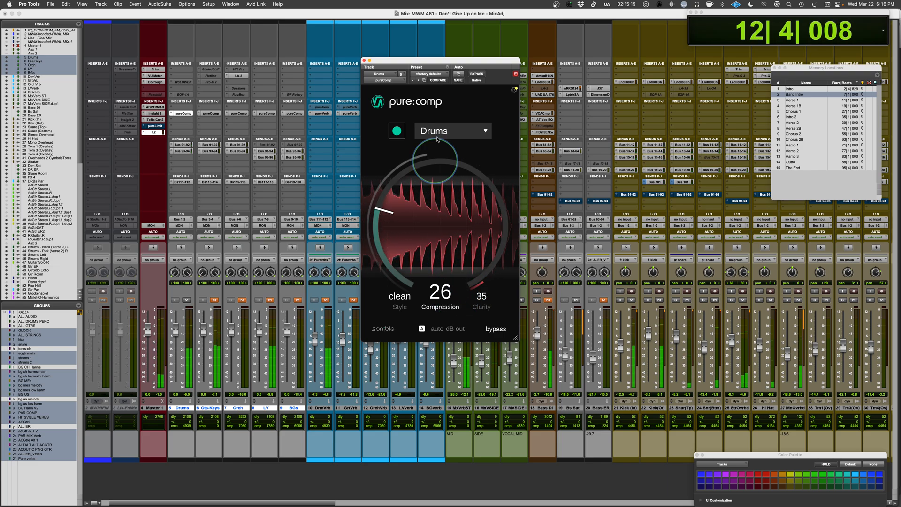
# Turn off pure:comp's automatic output gain and compare the bypassed and compressed drums repeatedly, leaving the compressor active.
pyautogui.click(493, 329)
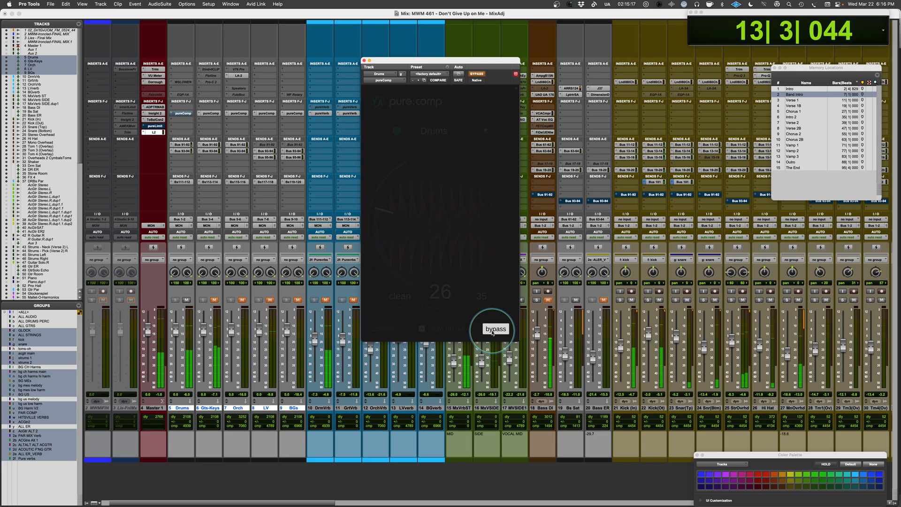
pyautogui.click(493, 331)
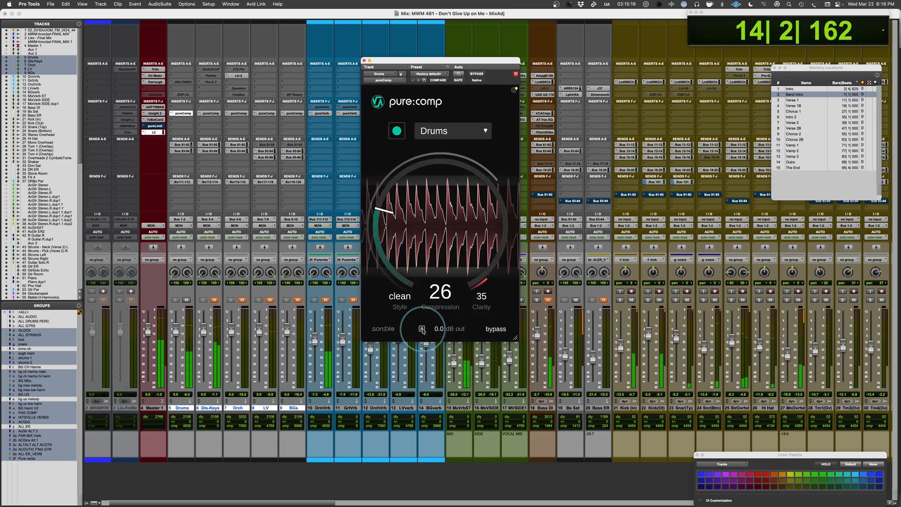
pyautogui.click(495, 330)
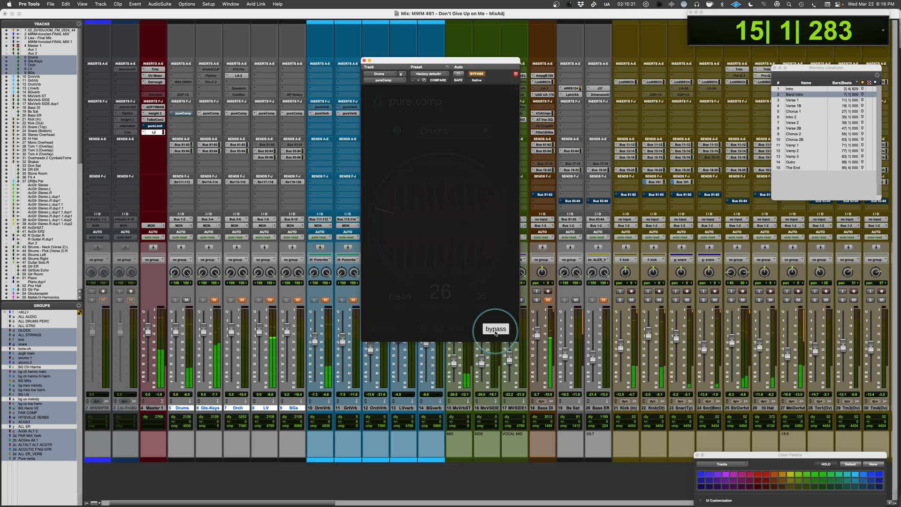
pyautogui.click(495, 332)
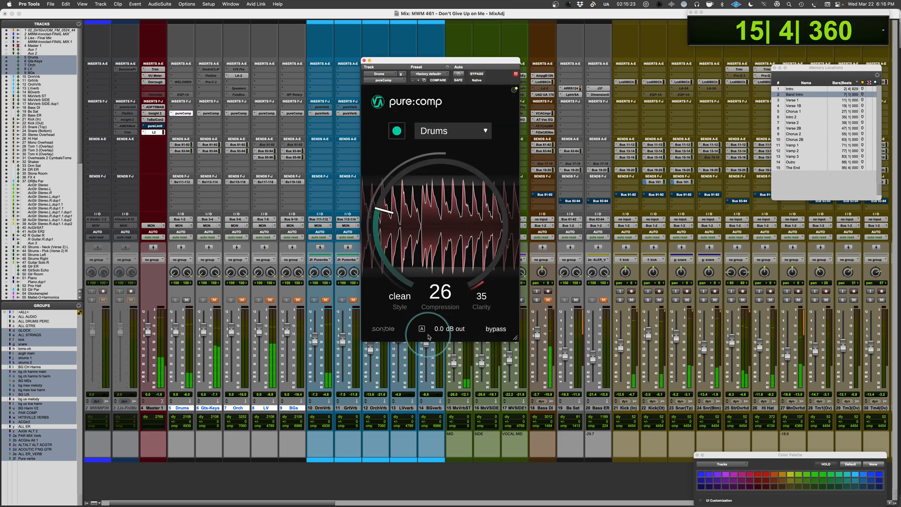
pyautogui.click(496, 330)
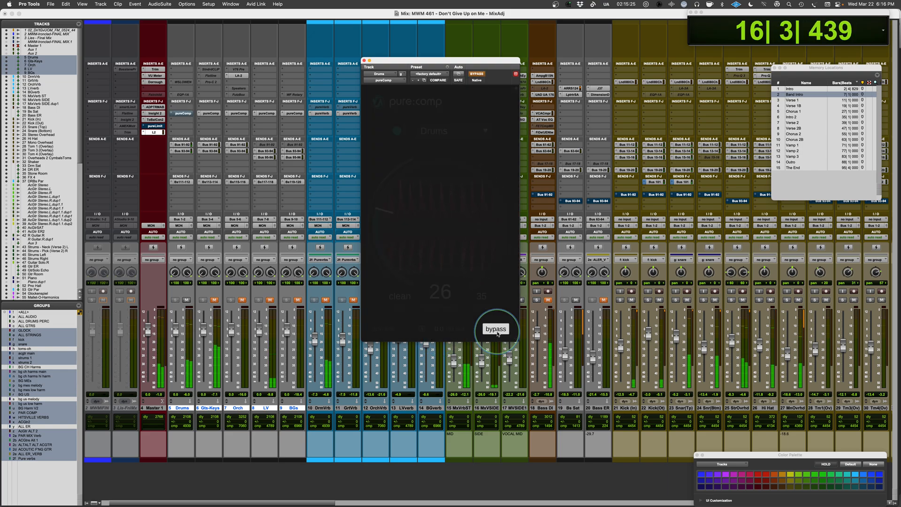
pyautogui.click(496, 331)
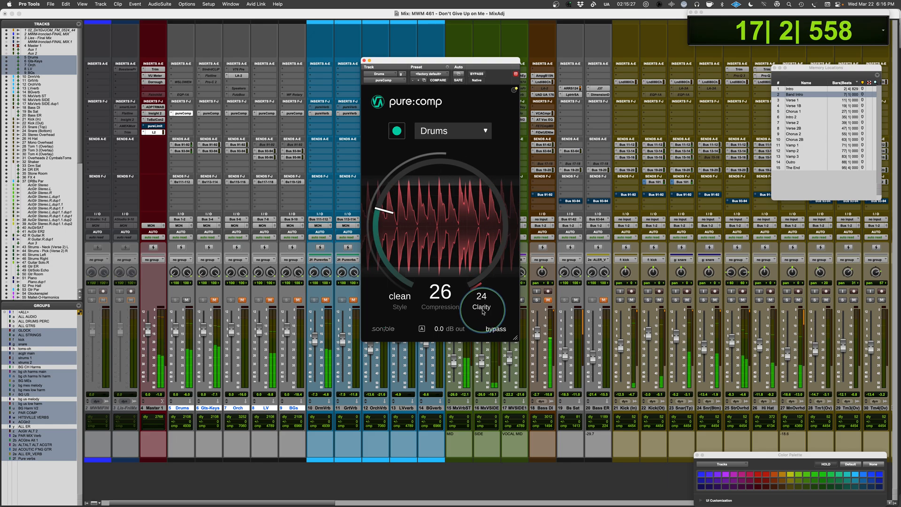
# Compare the bypassed and compressed drums twice with Clarity at 24, leaving the compressor active.
pyautogui.click(497, 331)
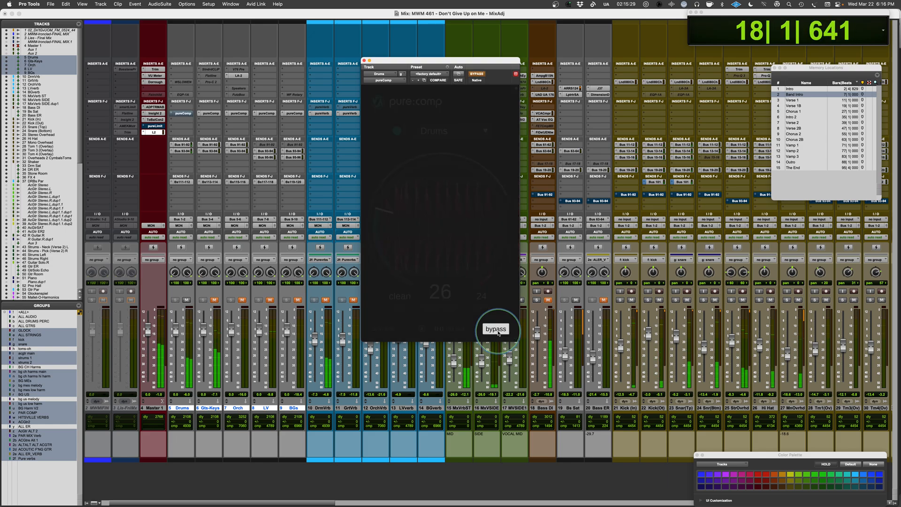
pyautogui.click(499, 332)
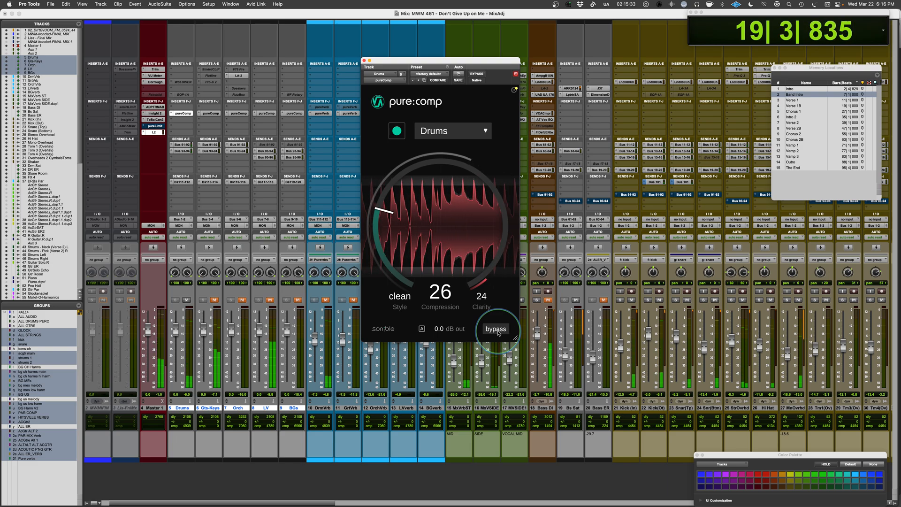
pyautogui.click(499, 333)
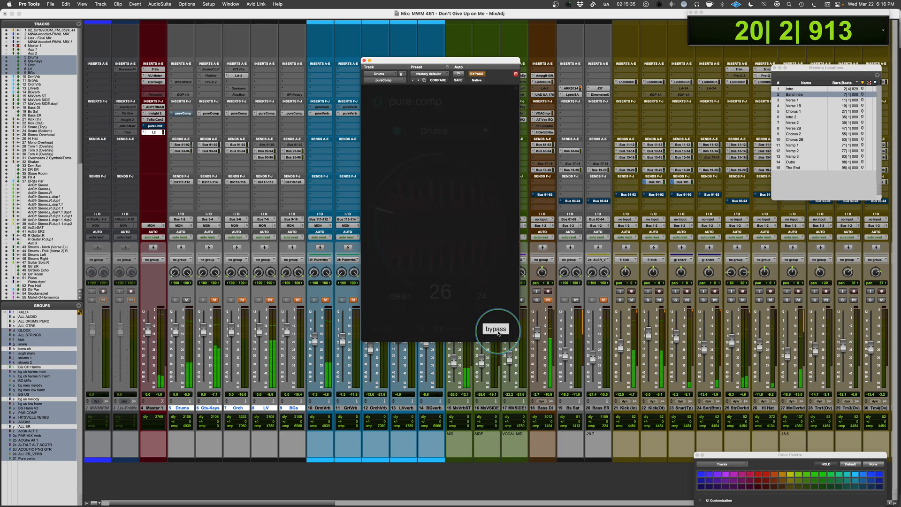
pyautogui.click(498, 332)
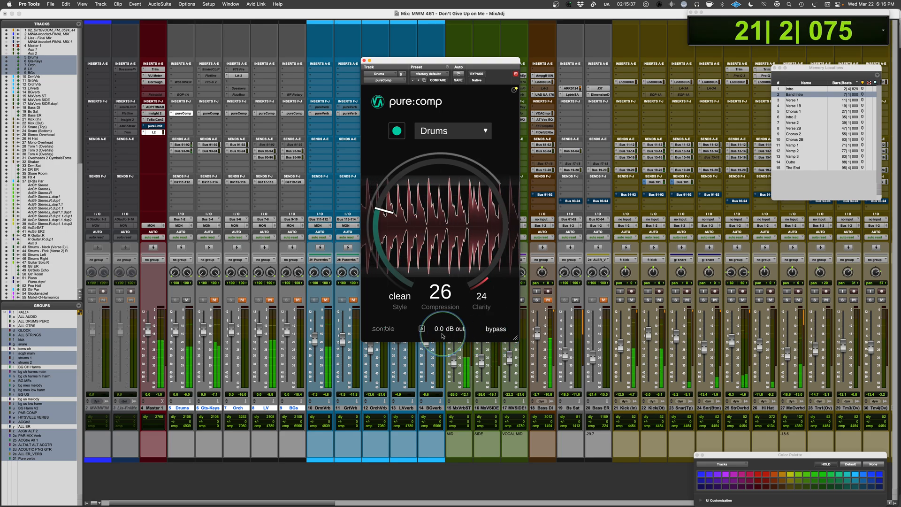
# Lower the drum compressor's output to -2.0 dB, compare it with bypass during playback, and stop the transport.
pyautogui.press('space')
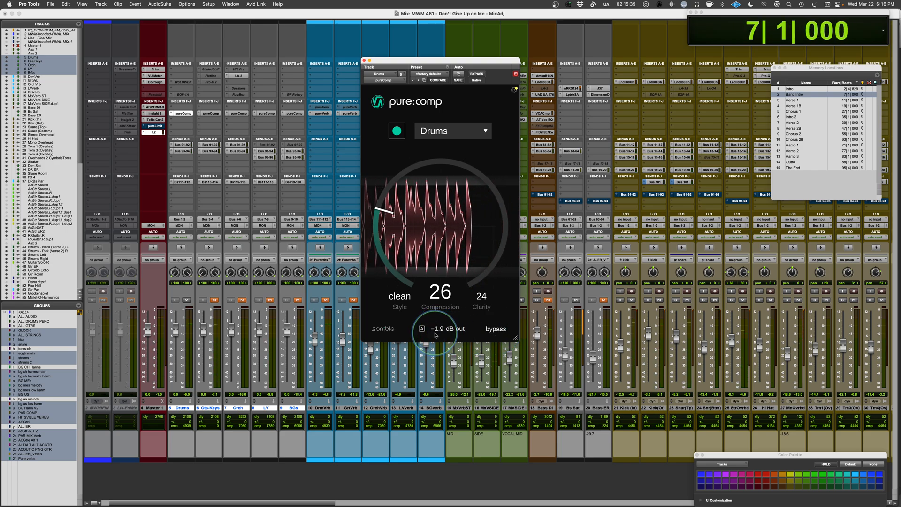
pyautogui.press('space')
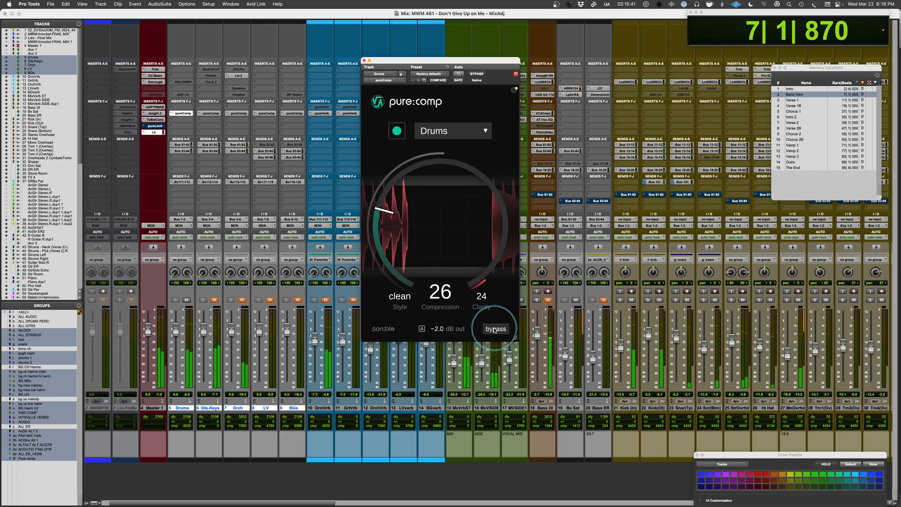
pyautogui.click(494, 330)
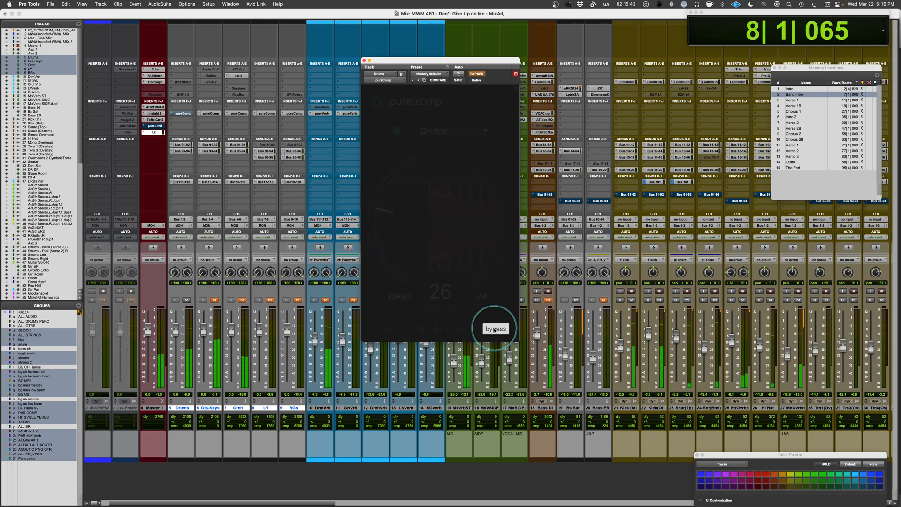
pyautogui.click(494, 330)
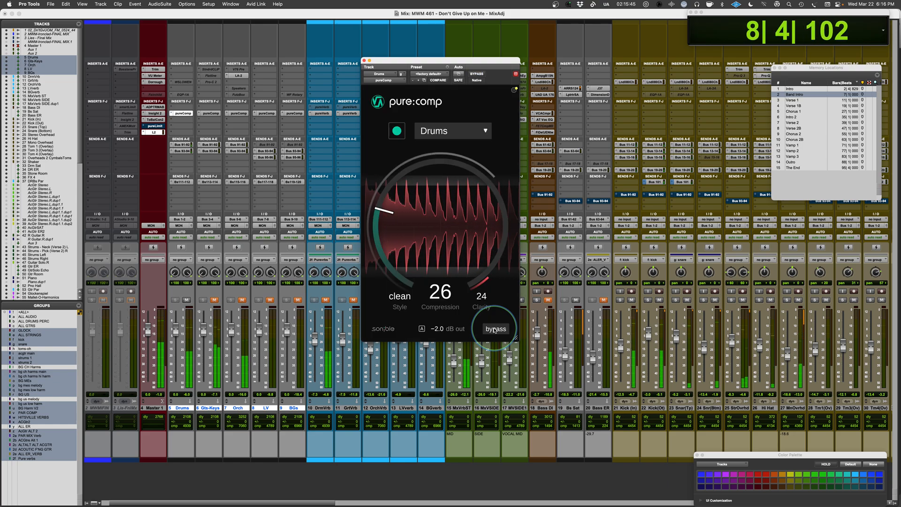
pyautogui.press('space')
# Unmute the Gts-Keys bus and mute the Drums bus.
pyautogui.click(214, 301)
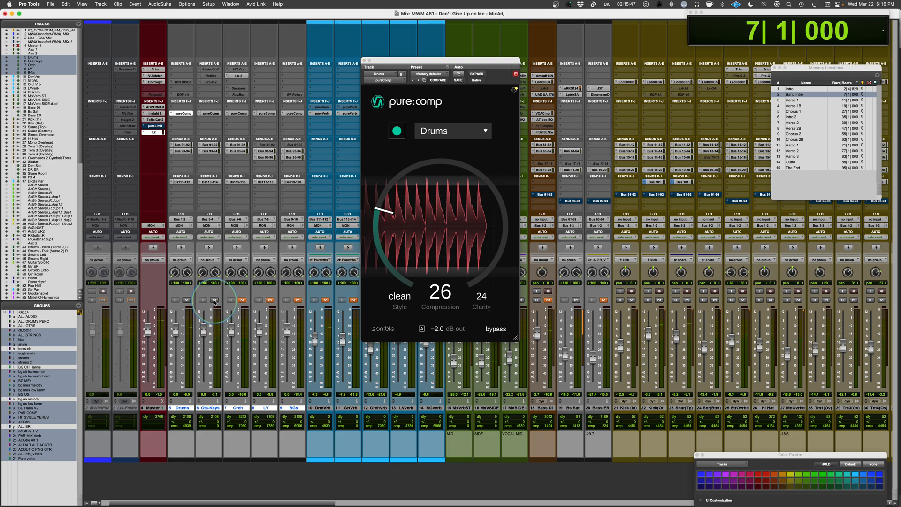
pyautogui.click(187, 300)
pyautogui.click(549, 302)
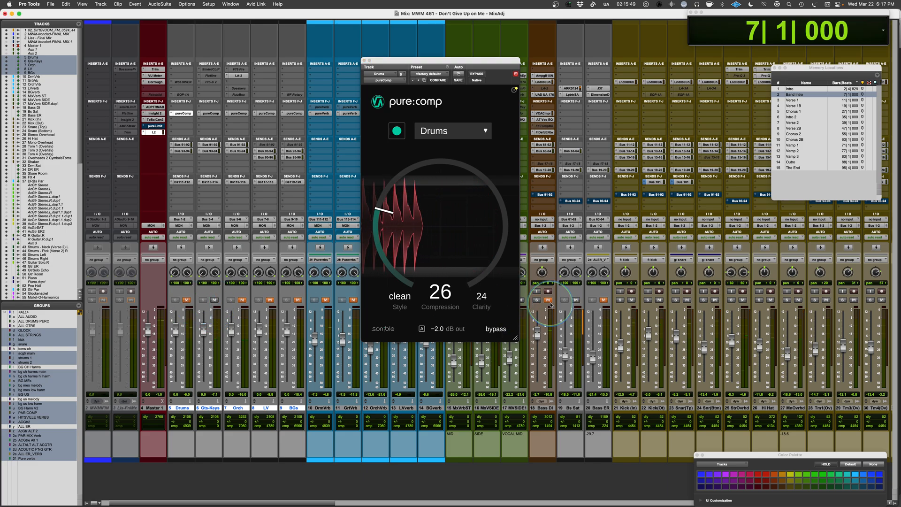
# Open pure:comp on the Gts-Keys bus, choose the Guitar | Acoustic profile, and analyse the audio during playback.
pyautogui.click(214, 114)
pyautogui.click(431, 138)
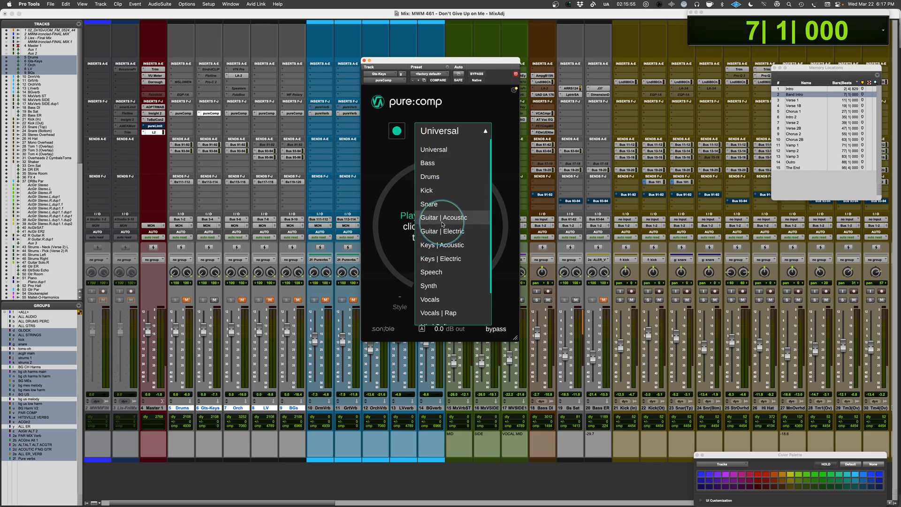
pyautogui.click(443, 218)
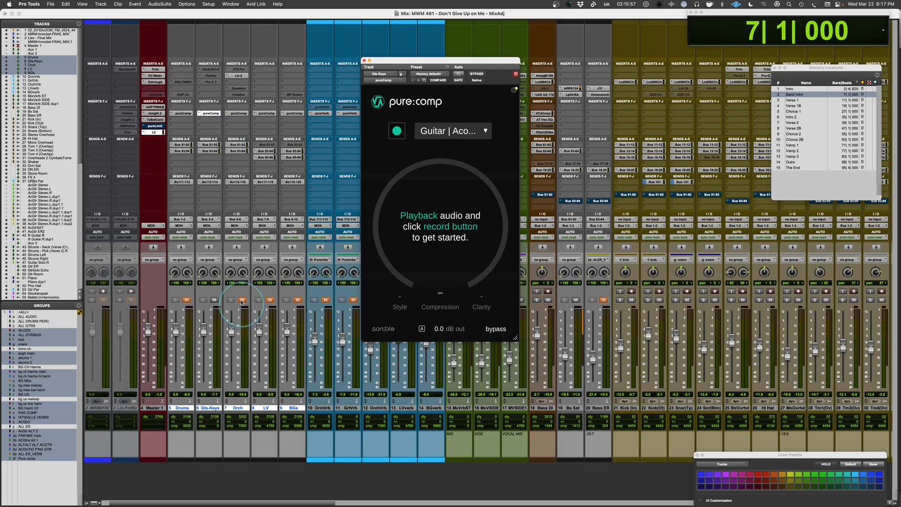
pyautogui.press('space')
pyautogui.click(397, 131)
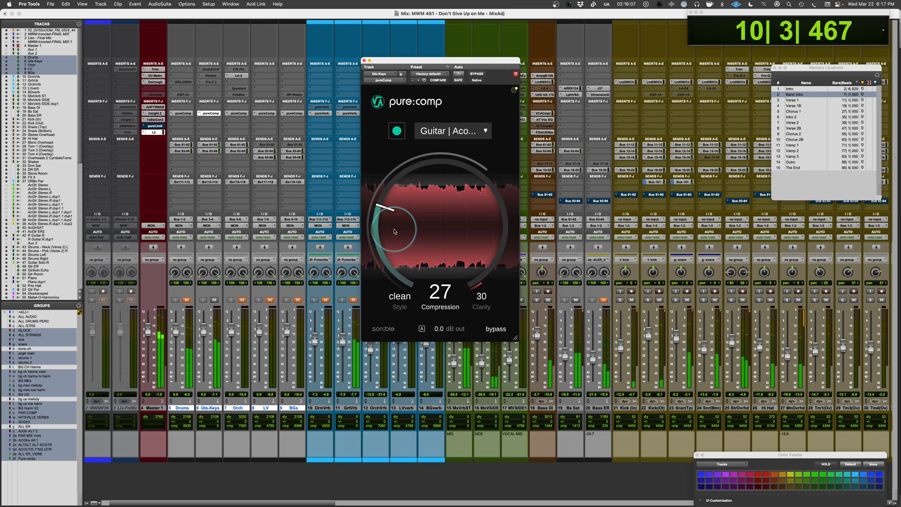
# Try Compression at 35 on the guitars and keys, switch Style to dirty, and settle Compression at 28.
pyautogui.moveTo(394, 231); pyautogui.dragTo(393, 225)
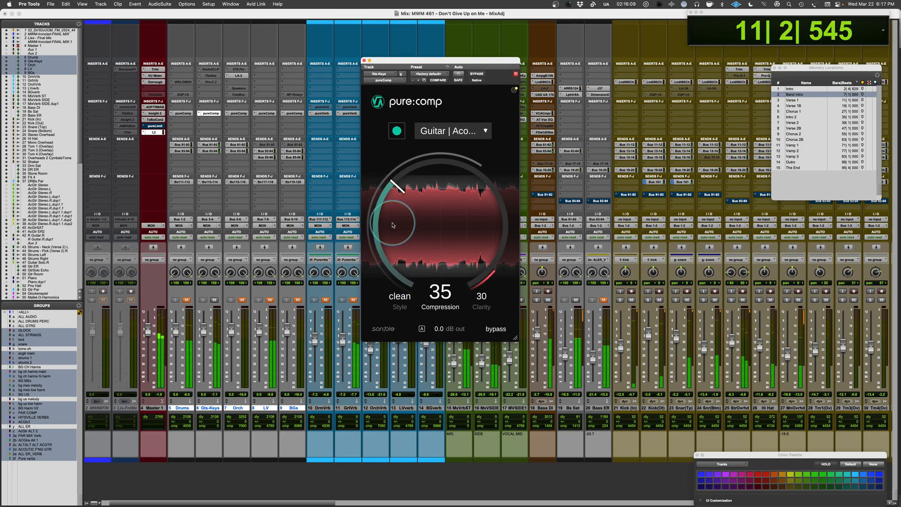
pyautogui.click(402, 300)
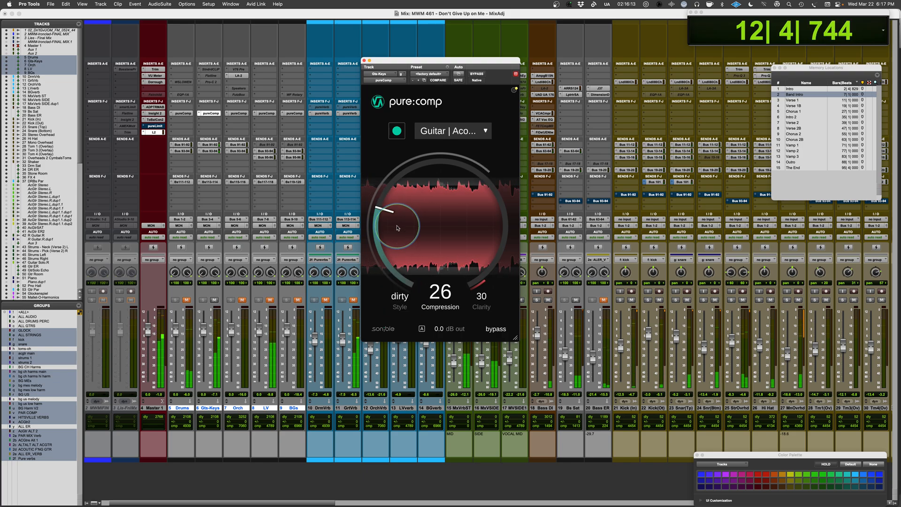
pyautogui.moveTo(397, 228); pyautogui.dragTo(398, 227)
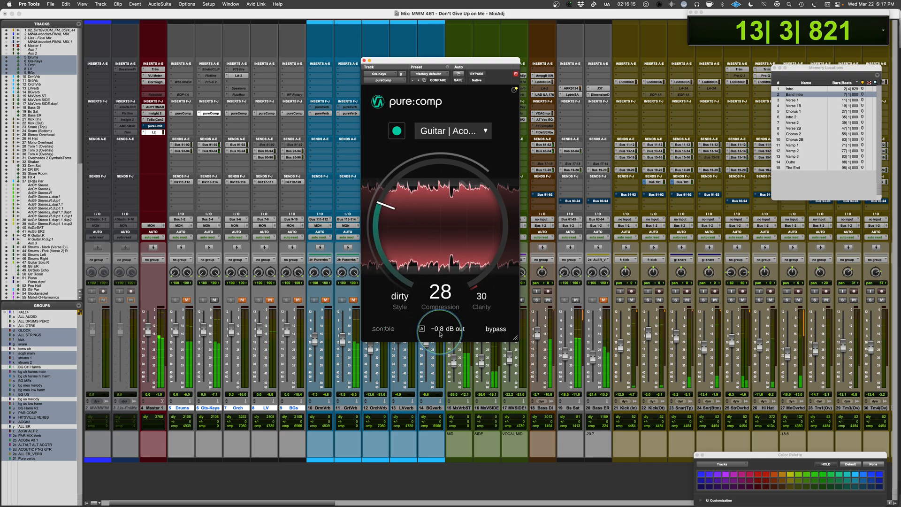
# Lower the Gts-Keys compressor's output to -2.7 dB and compare it with the bypassed sound.
pyautogui.moveTo(440, 334); pyautogui.dragTo(439, 336)
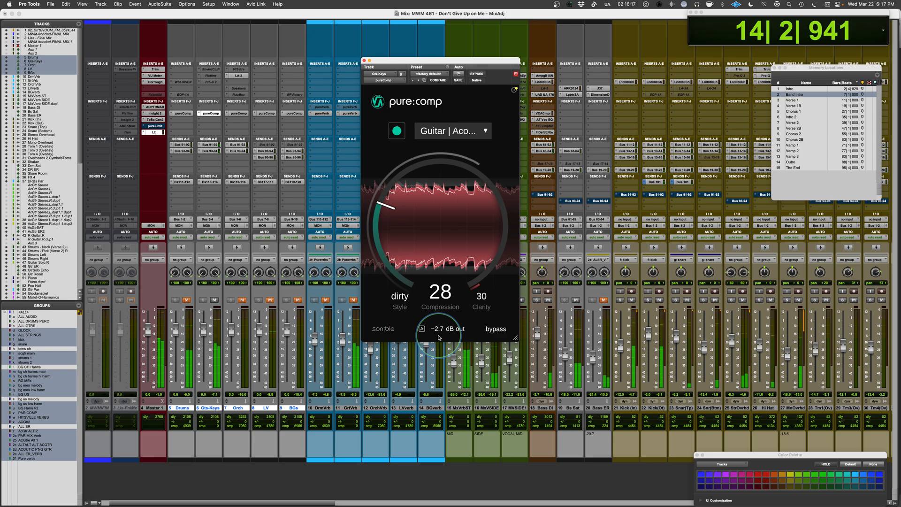
pyautogui.click(500, 332)
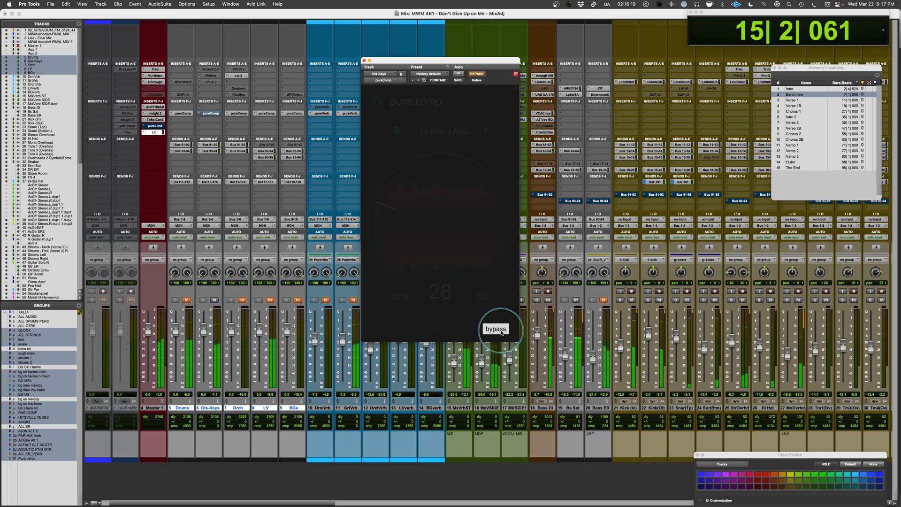
pyautogui.click(501, 332)
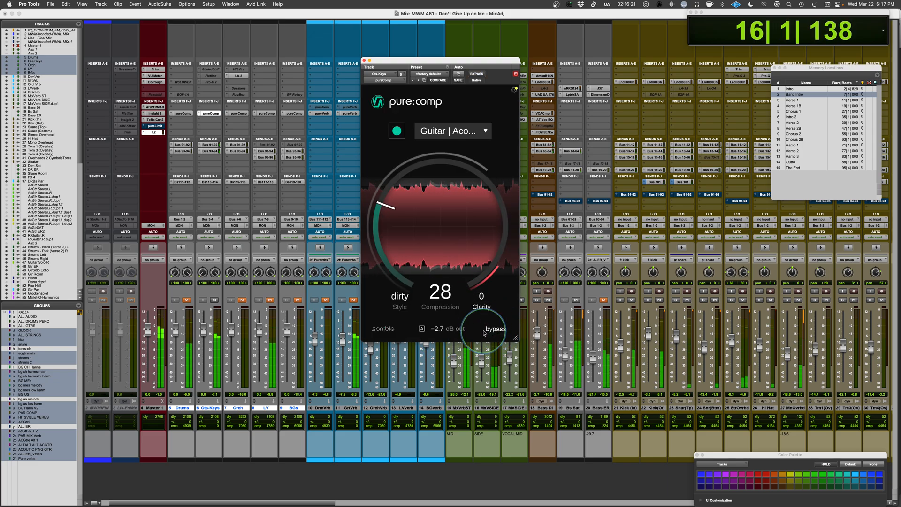
# Audition Clarity at 0 and 59 on the guitars and keys, settle it at 56, and compare with bypass.
pyautogui.moveTo(481, 298); pyautogui.dragTo(479, 271)
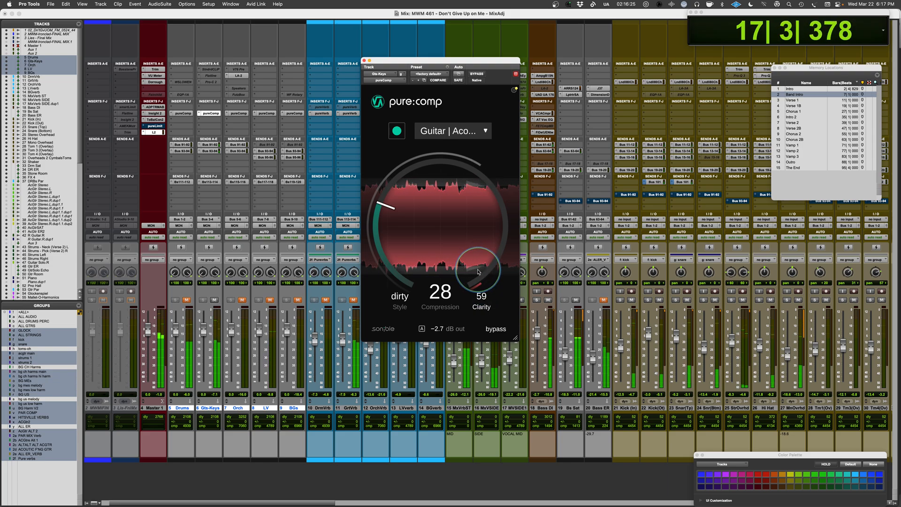
pyautogui.click(491, 330)
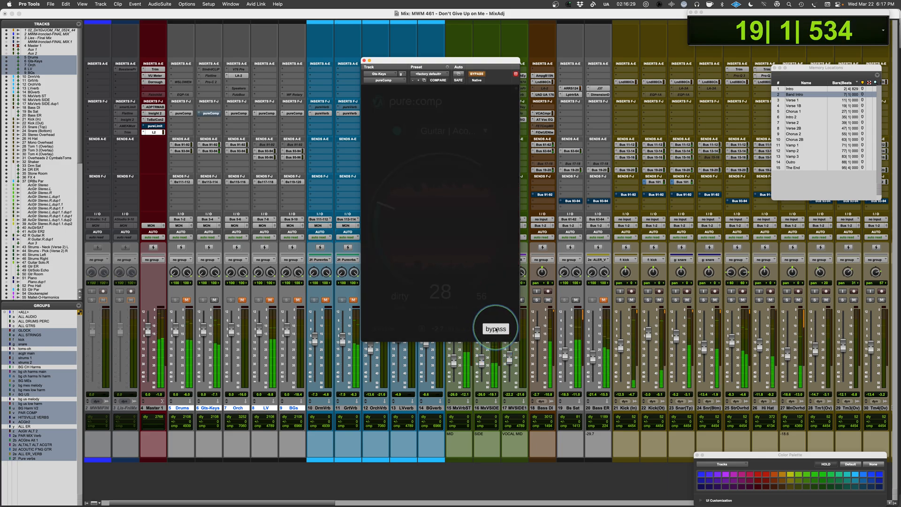
pyautogui.click(496, 330)
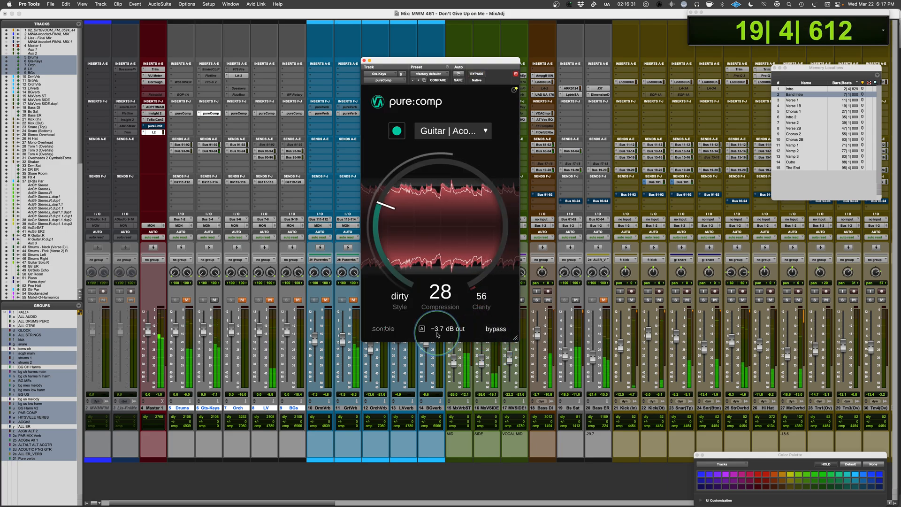
# Refine the Gts-Keys compressor's output to -4.1 dB through repeated bypass comparisons, leave it active, and stop playback.
pyautogui.click(495, 330)
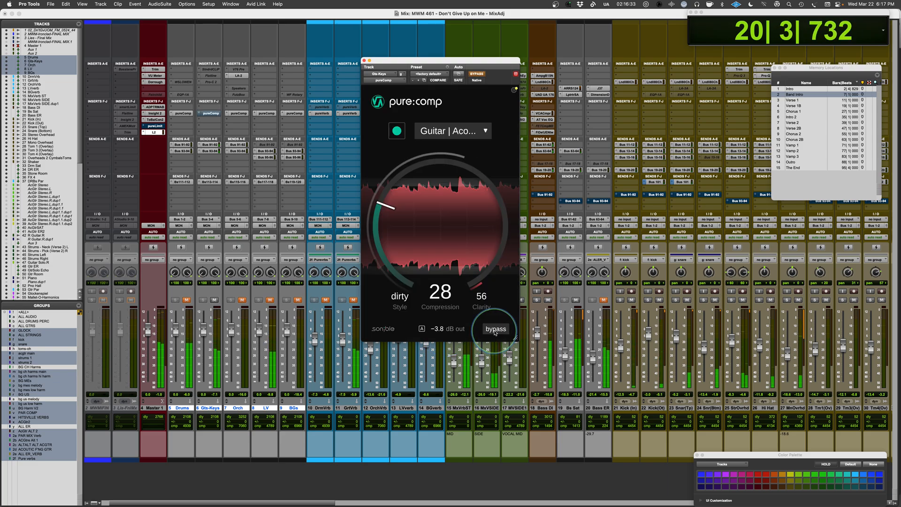
pyautogui.click(495, 331)
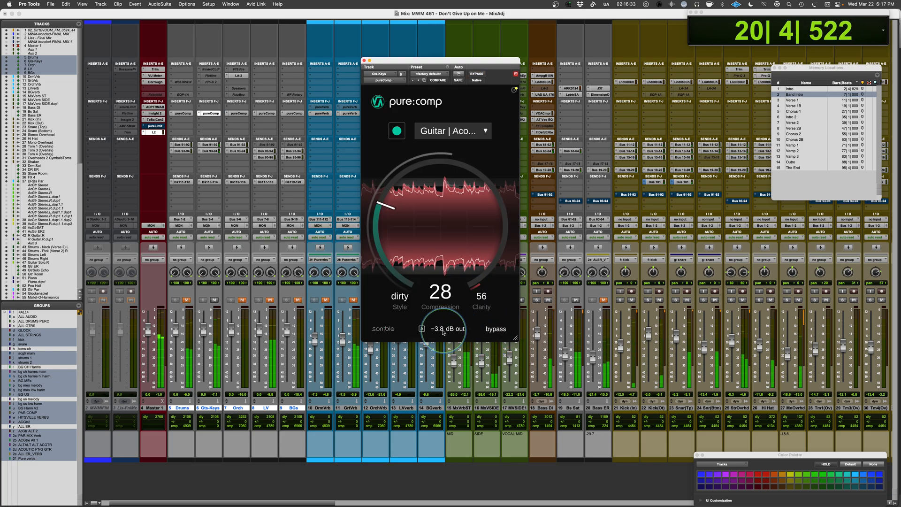
pyautogui.click(495, 330)
pyautogui.click(495, 331)
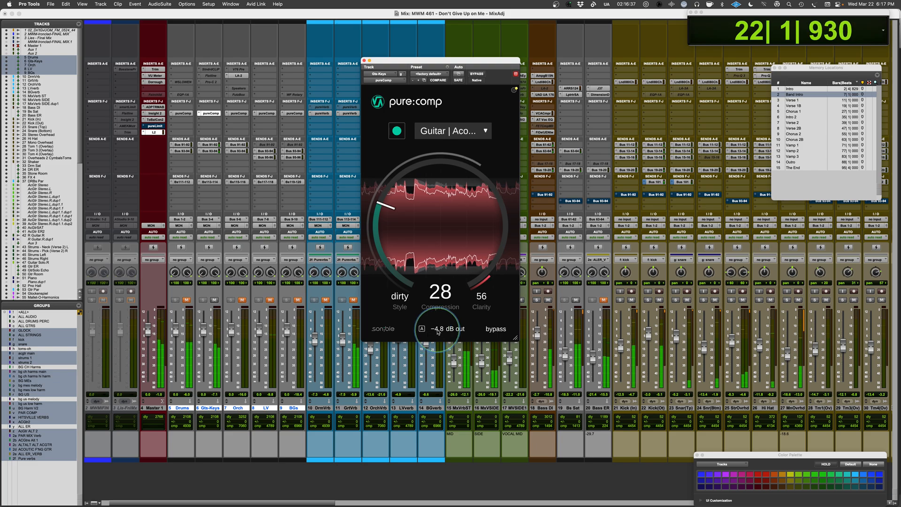
pyautogui.click(496, 331)
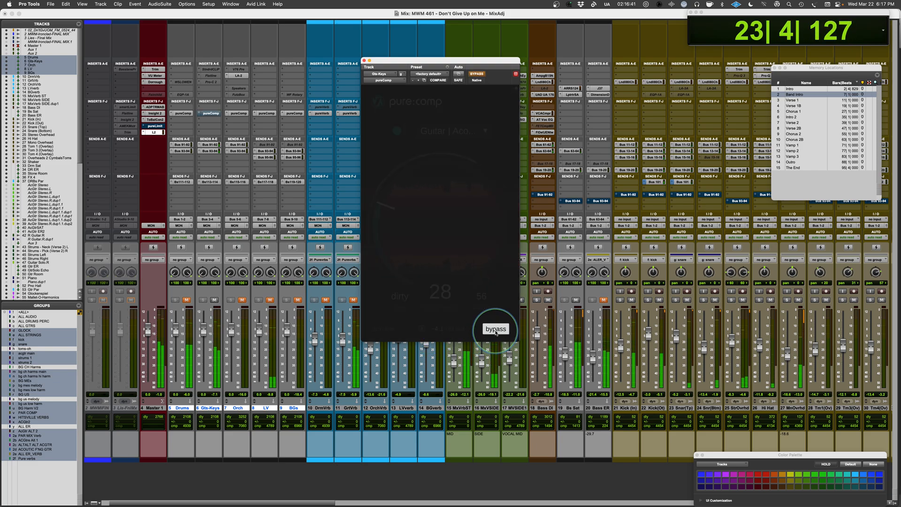
pyautogui.click(496, 330)
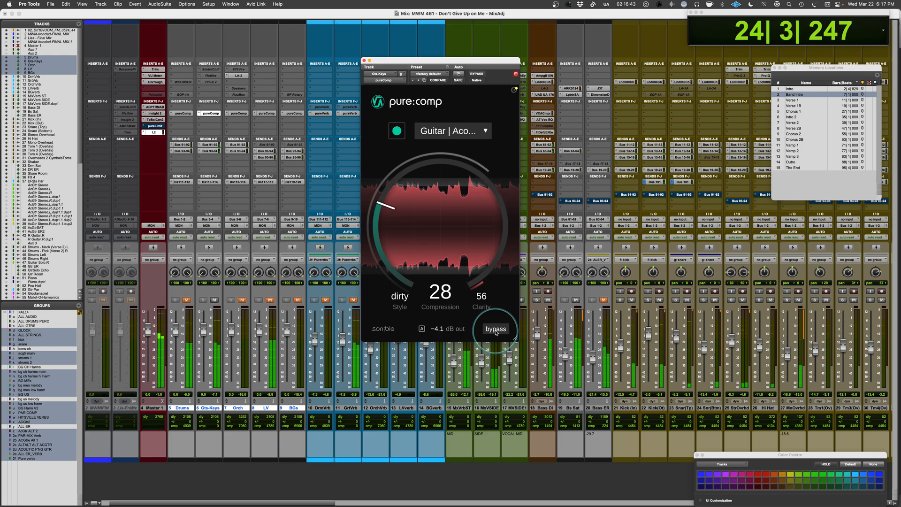
pyautogui.press('space')
# Unmute the Drums bus, play the drums together with the guitars and keys, and stop the transport.
pyautogui.click(186, 299)
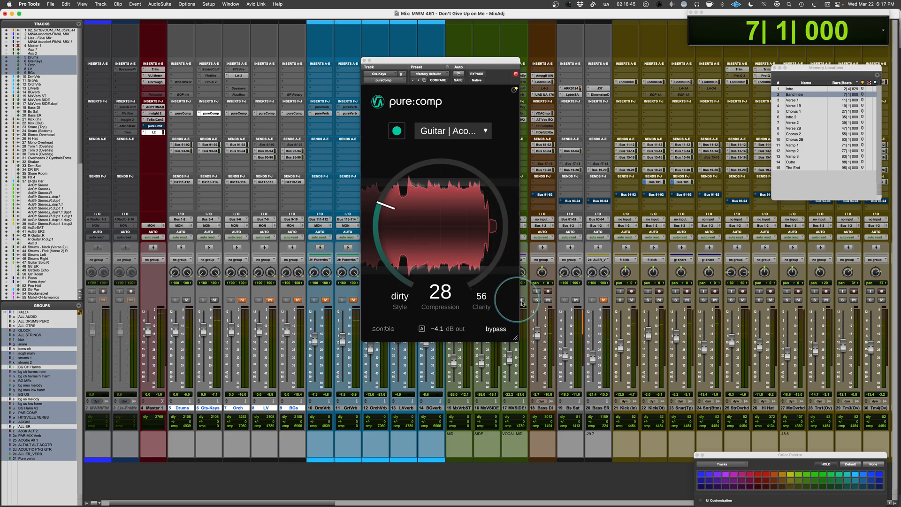
pyautogui.press('space')
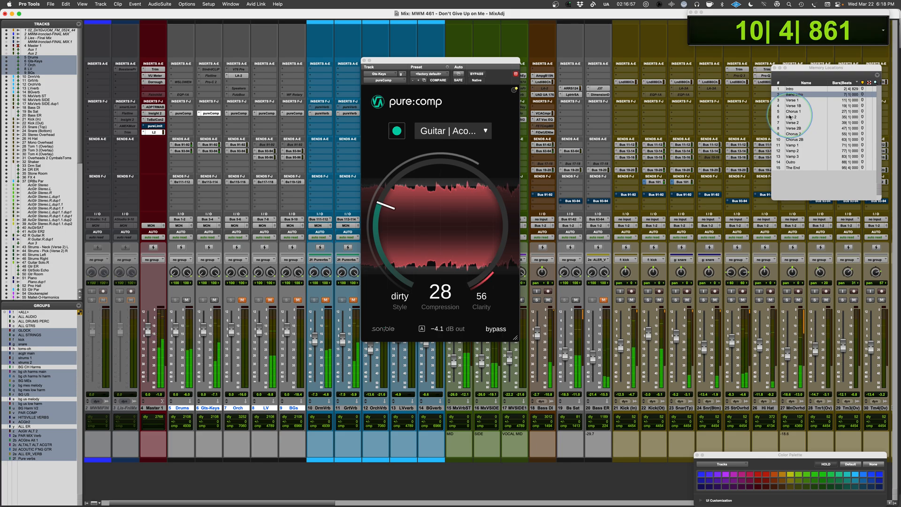
pyautogui.press('space')
# Unmute the LV bus and set its pure:comp to the Vocals profile.
pyautogui.click(270, 299)
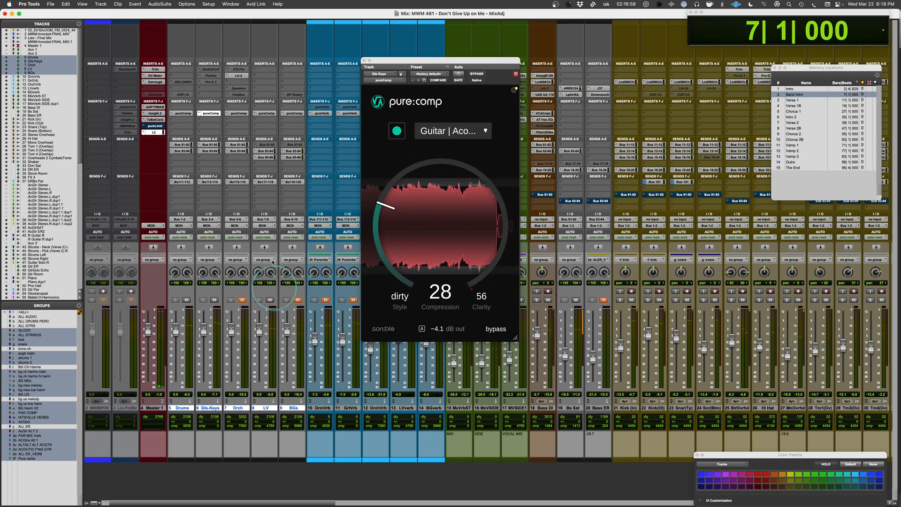
pyautogui.click(267, 113)
pyautogui.click(439, 138)
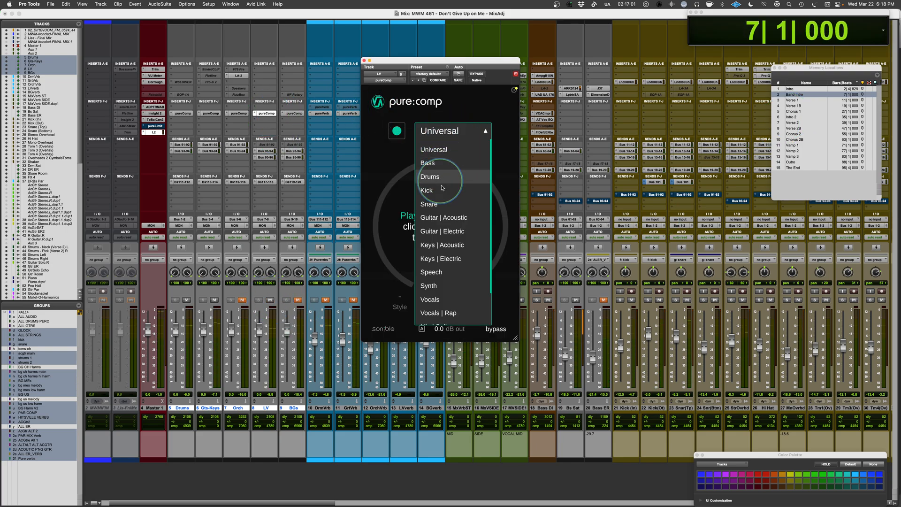
pyautogui.click(431, 299)
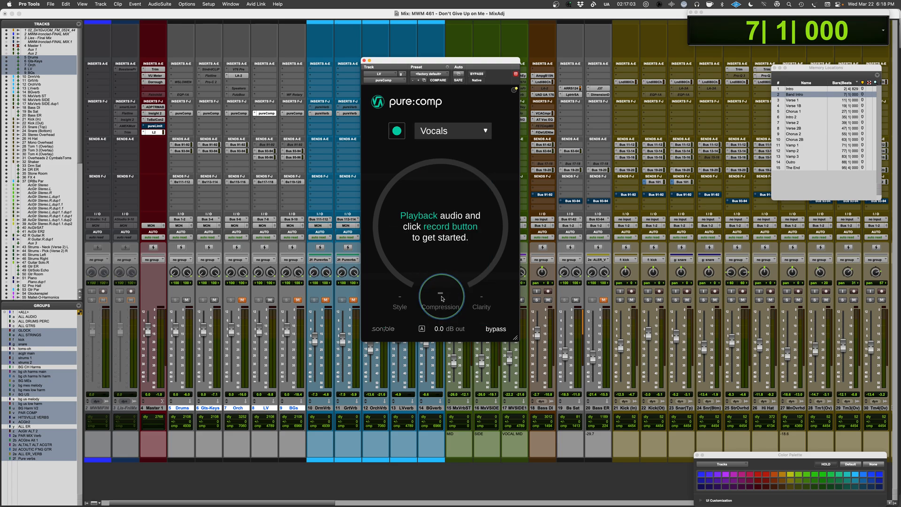
# Play from the Verse 1 memory location and analyse the lead vocal with pure:comp.
pyautogui.press('space')
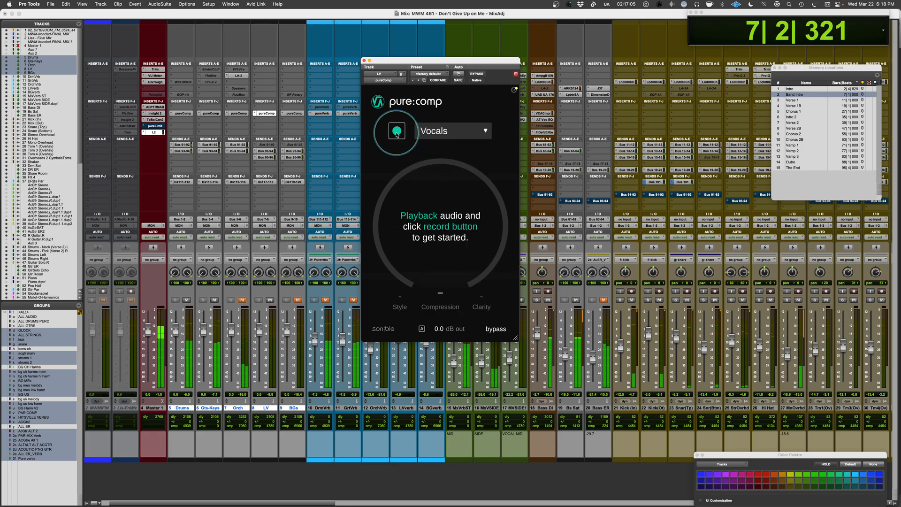
pyautogui.click(794, 100)
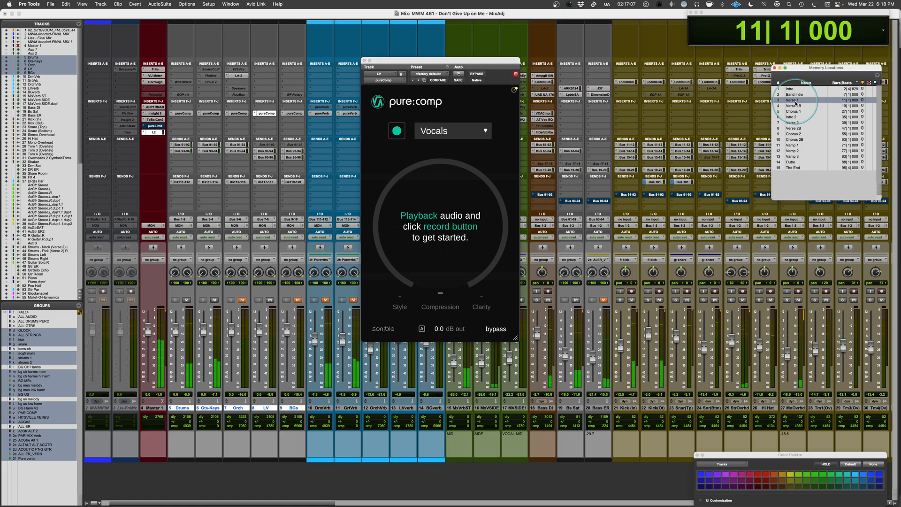
pyautogui.click(396, 132)
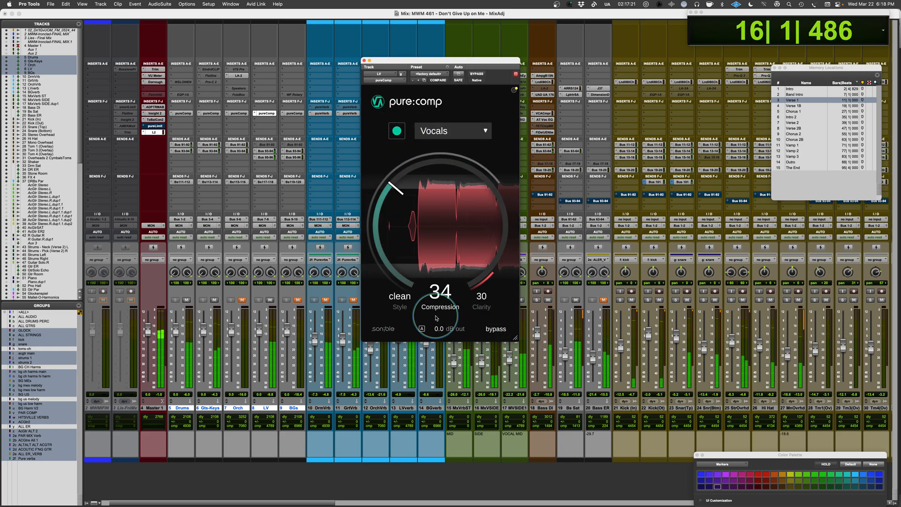
# Set the lead vocal compressor's style to mixed and its output to -2.1 dB, comparing the result against bypass.
pyautogui.click(396, 309)
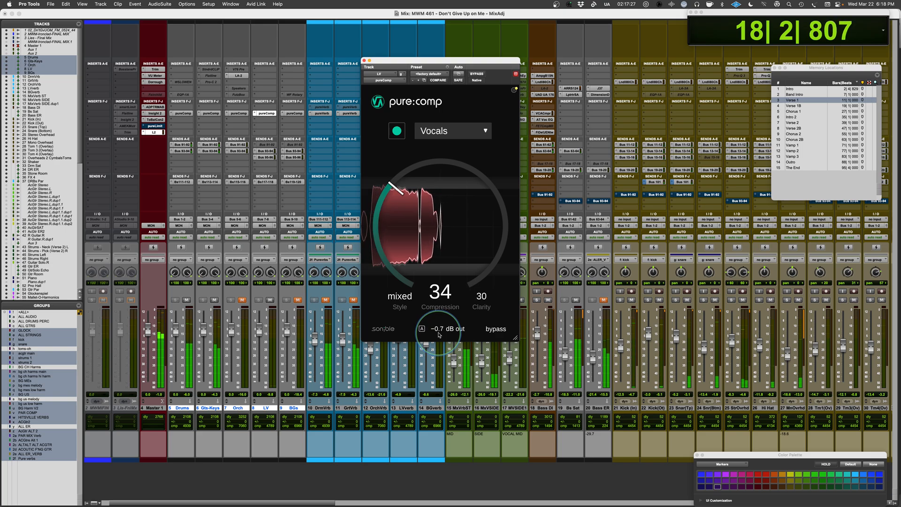
pyautogui.scroll(-1, 438, 336)
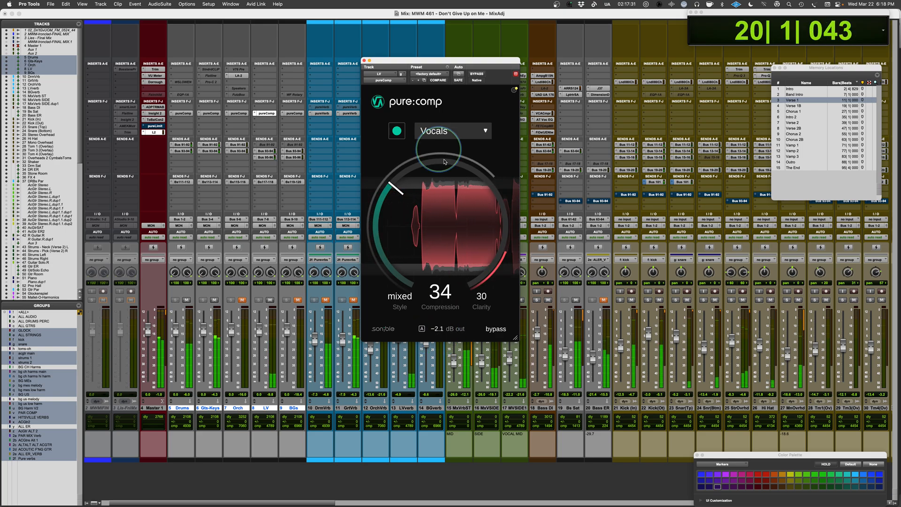
pyautogui.click(502, 332)
pyautogui.click(501, 332)
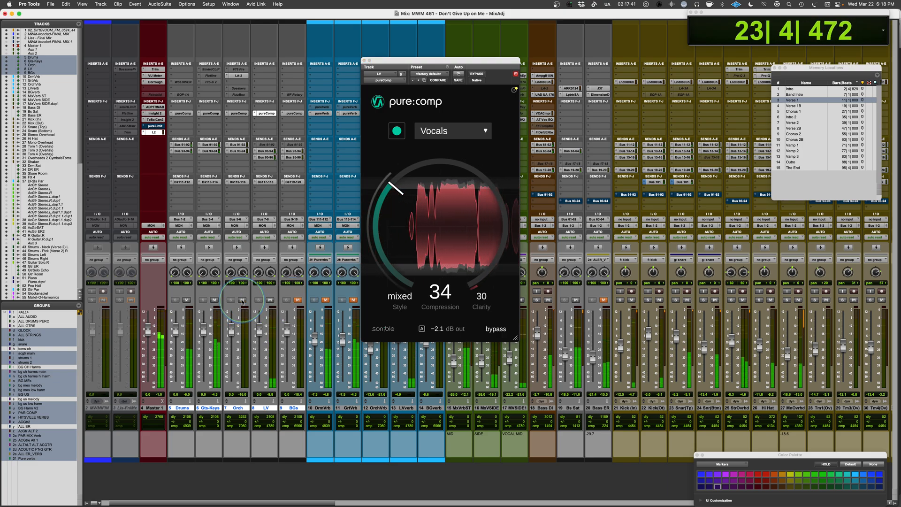
# Unmute the Orch bus and analyse it in its pure:comp with the Synth profile.
pyautogui.click(242, 300)
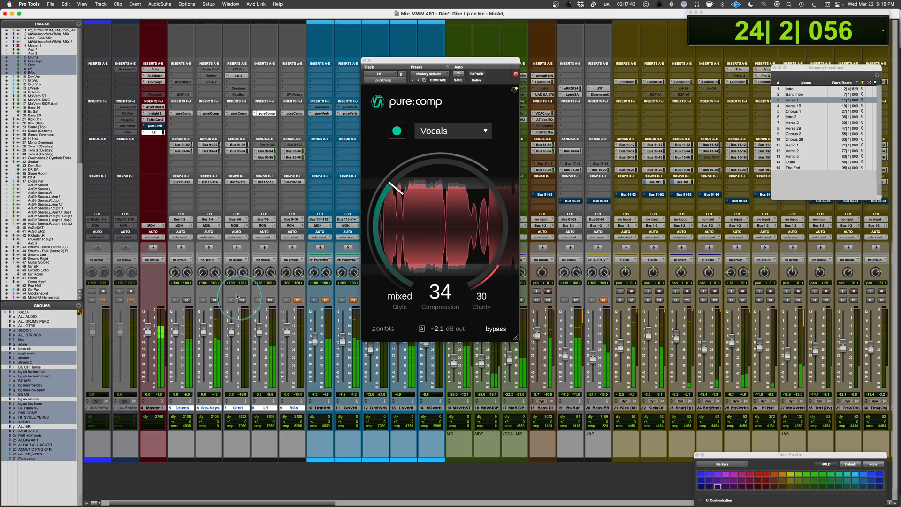
pyautogui.click(239, 113)
pyautogui.click(444, 131)
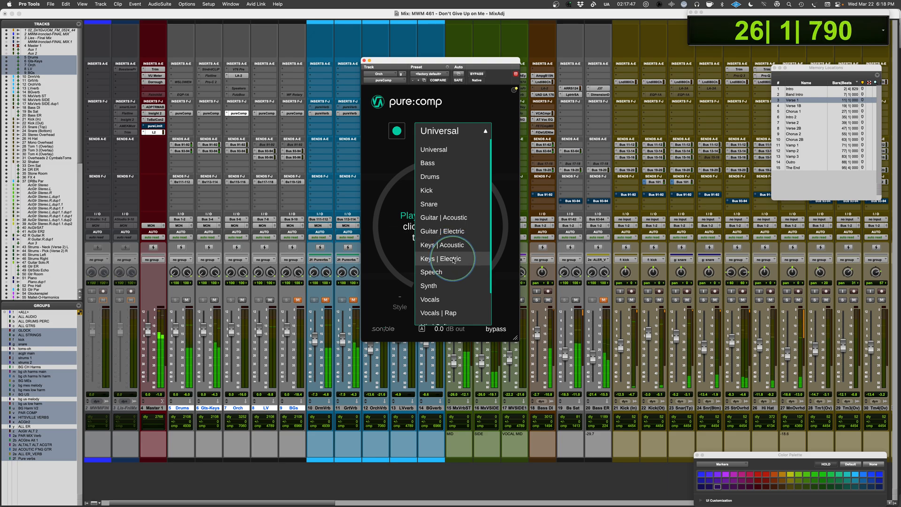
pyautogui.click(437, 285)
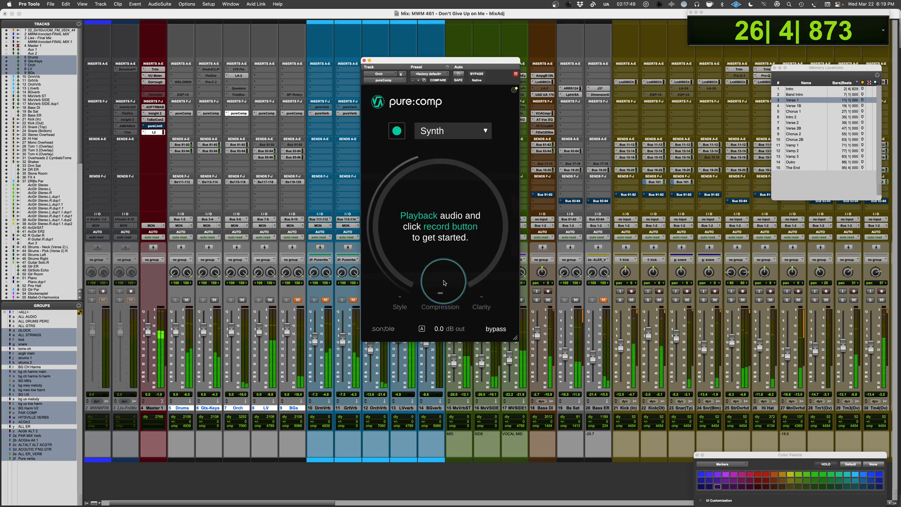
pyautogui.click(398, 133)
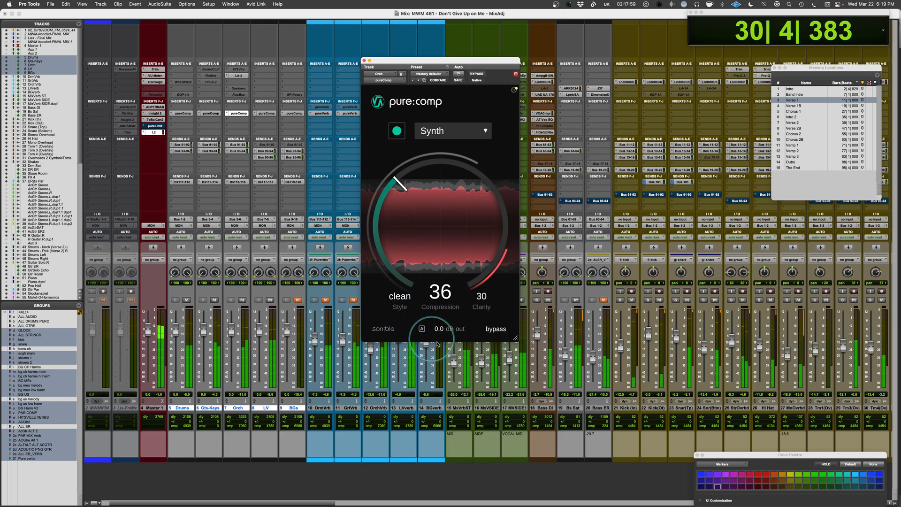
# Set the Orch compressor to compression 25, clarity 23 and output -7.1 dB while comparing against bypass.
pyautogui.moveTo(436, 327); pyautogui.dragTo(437, 334)
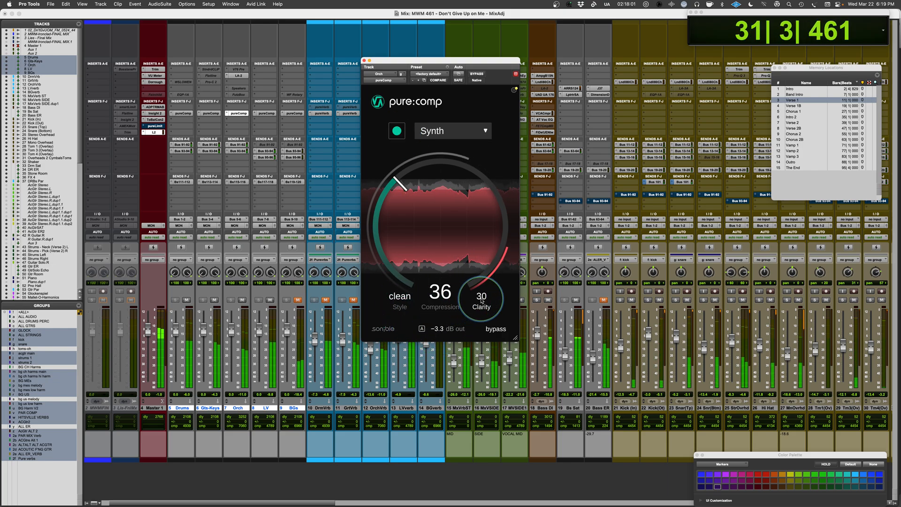
pyautogui.moveTo(478, 295); pyautogui.dragTo(478, 303)
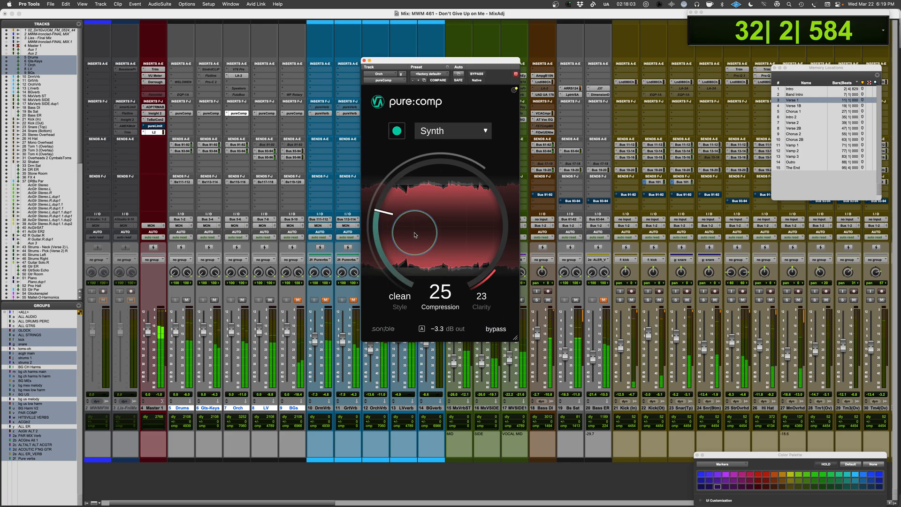
pyautogui.moveTo(437, 328); pyautogui.dragTo(437, 334)
pyautogui.click(496, 329)
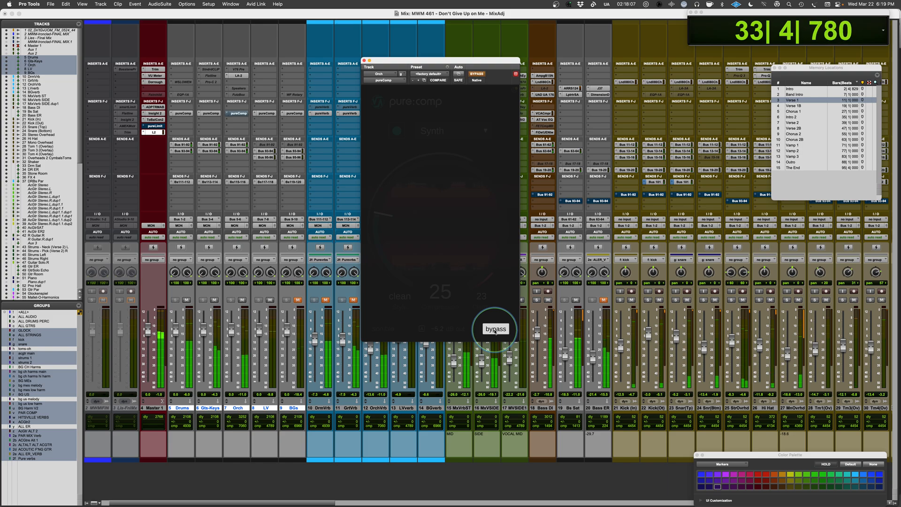
pyautogui.click(495, 329)
pyautogui.moveTo(434, 328); pyautogui.dragTo(436, 336)
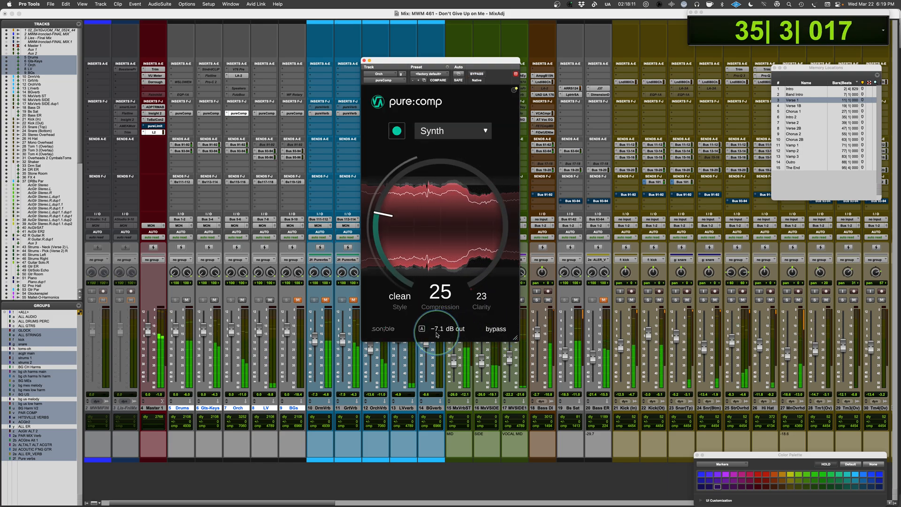
pyautogui.click(495, 329)
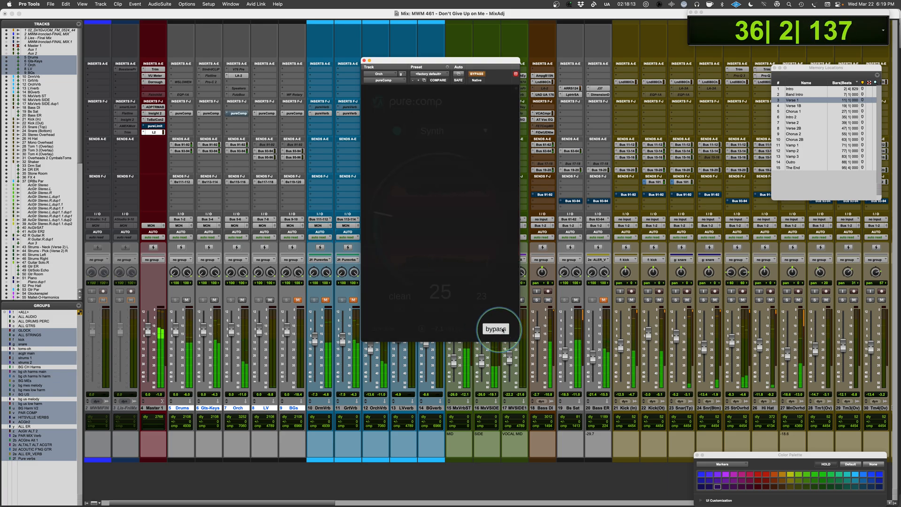
# Recall the Chorus 1 memory location and mute the Drums, Gts-Keys and LV buses.
pyautogui.click(797, 100)
pyautogui.click(798, 111)
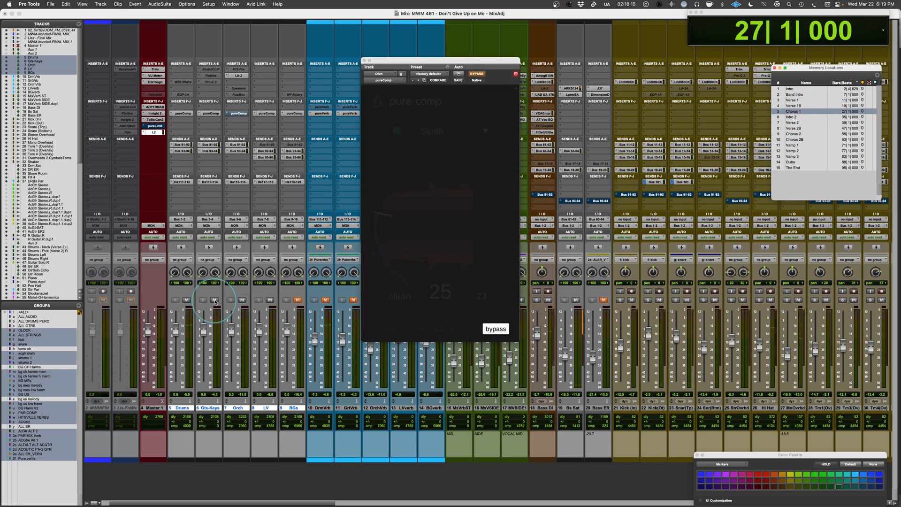
pyautogui.click(186, 299)
pyautogui.click(214, 300)
pyautogui.click(275, 301)
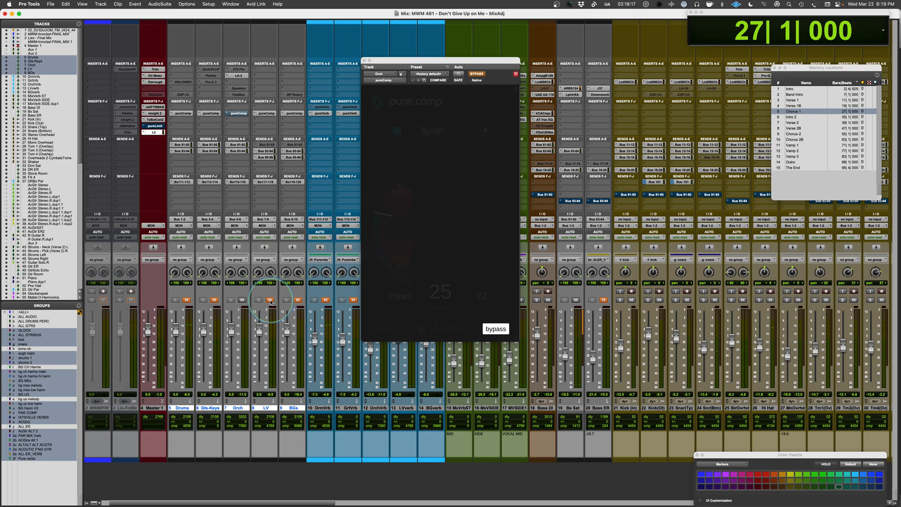
# Reactivate the Orch compressor and change its profile to Universal.
pyautogui.click(496, 328)
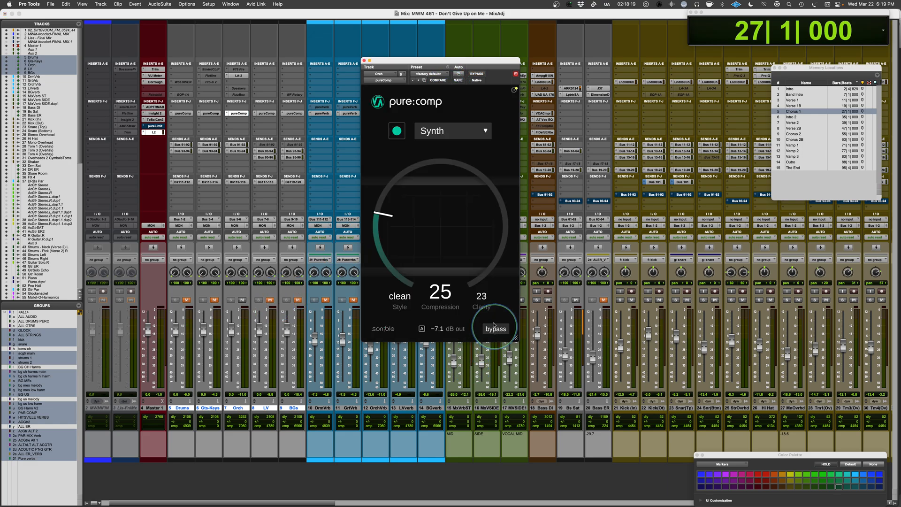
pyautogui.click(452, 131)
pyautogui.scroll(-3, 452, 226)
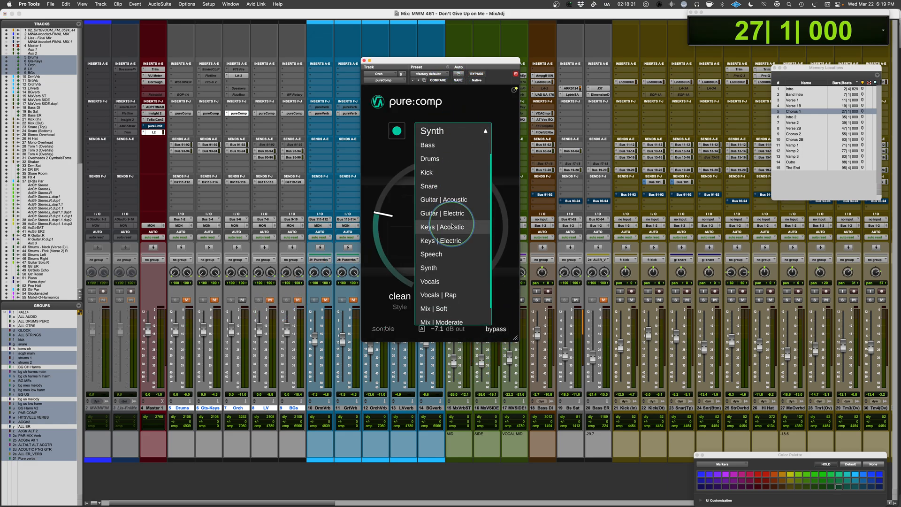
pyautogui.scroll(5, 452, 226)
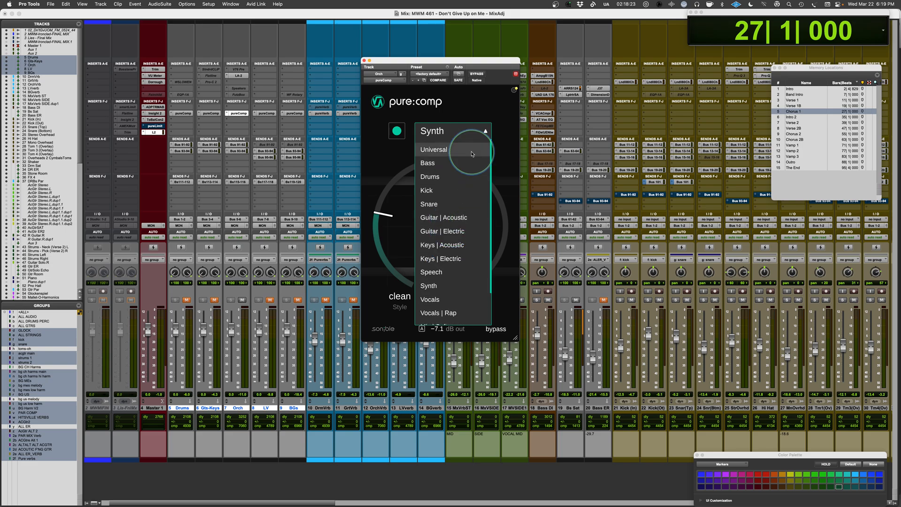
pyautogui.click(457, 152)
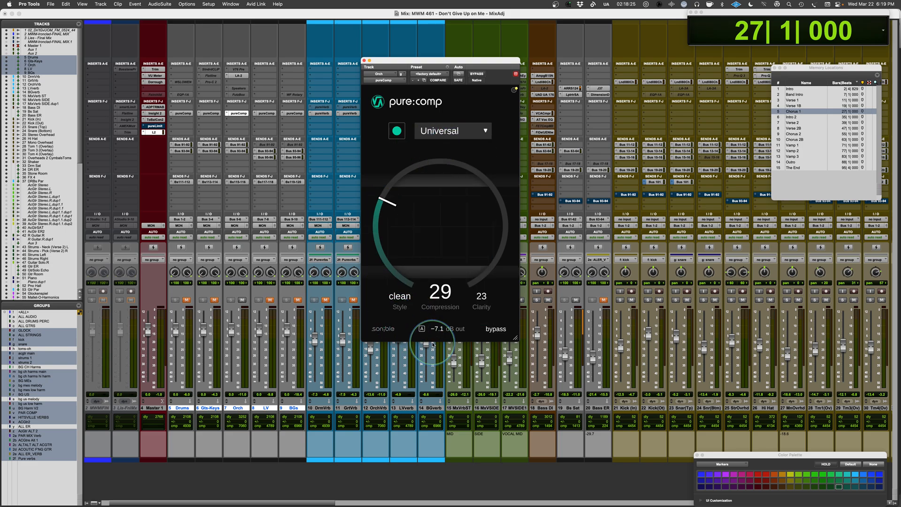
# Play the orchestra from Chorus 1 and lower its compressor output to -8.1 dB using bypass comparisons.
pyautogui.press('space')
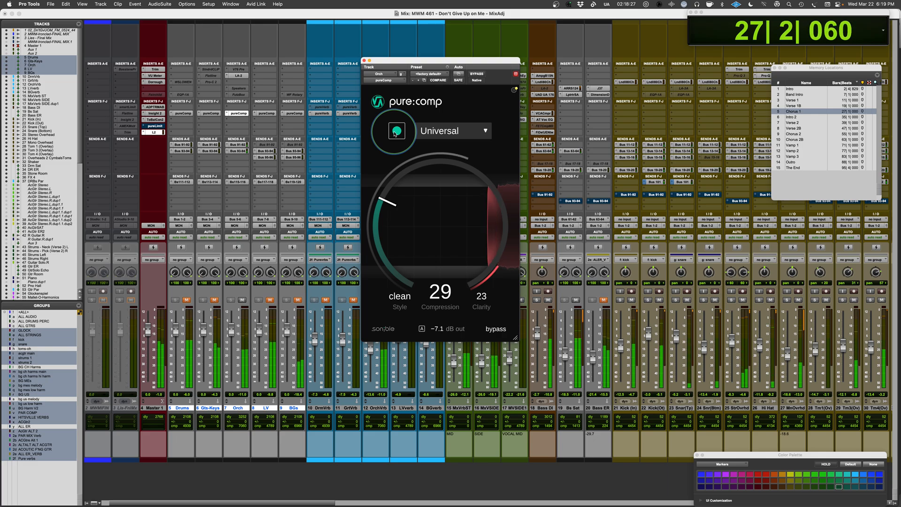
pyautogui.click(495, 329)
pyautogui.click(495, 329)
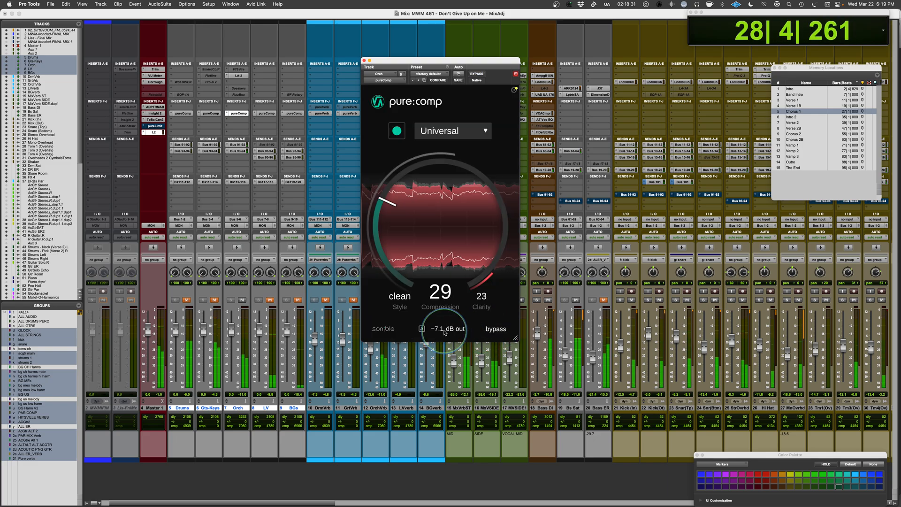
pyautogui.click(495, 330)
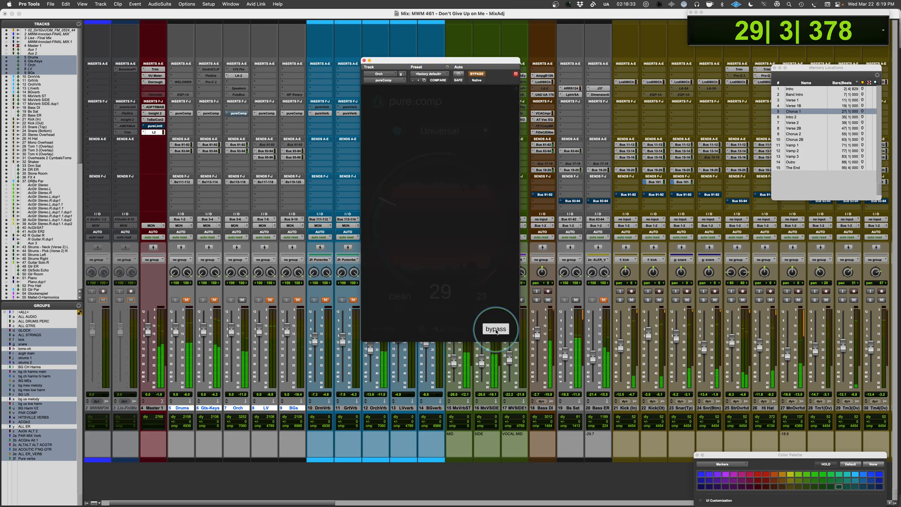
pyautogui.click(496, 330)
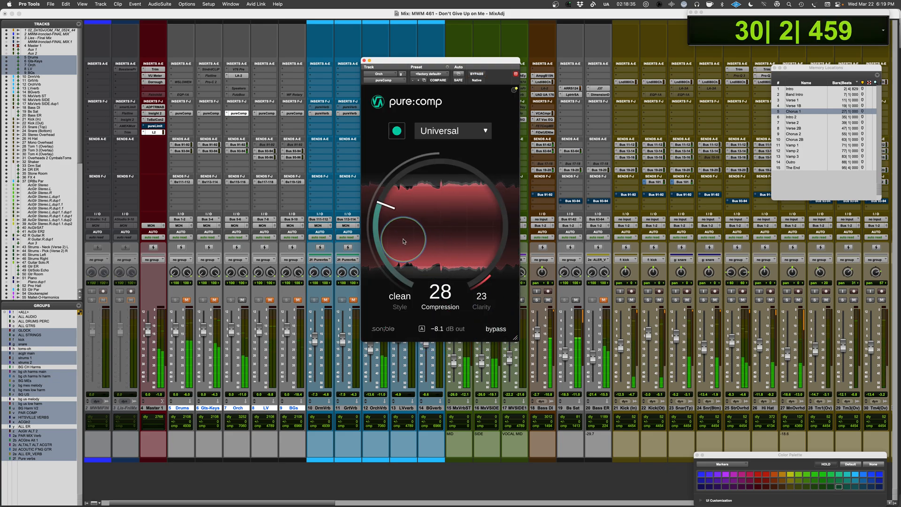
# Set the Orch compression amount to 28 and compare the processed sound with bypass.
pyautogui.moveTo(407, 223); pyautogui.dragTo(399, 243)
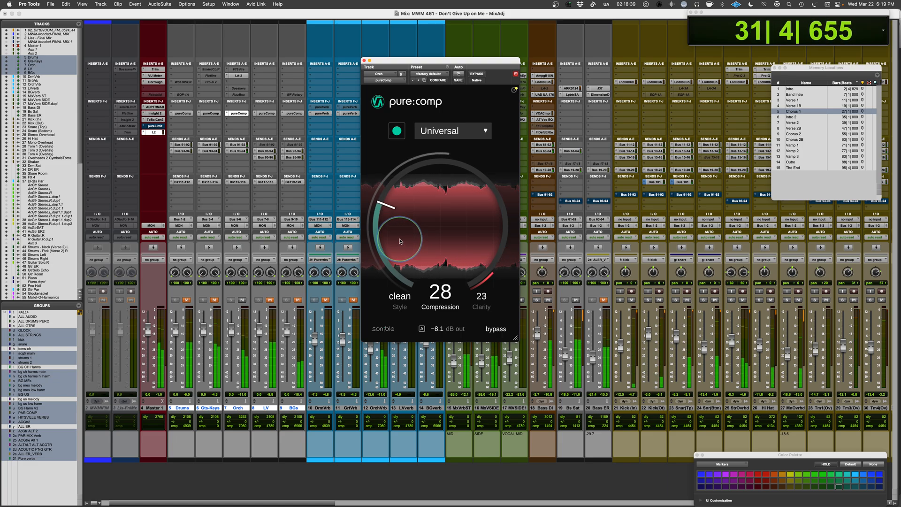
pyautogui.click(496, 333)
pyautogui.click(496, 330)
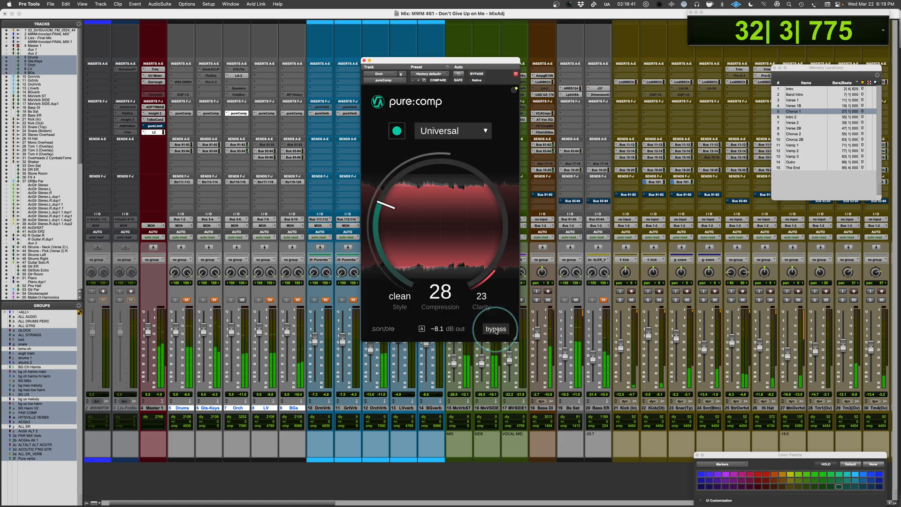
# Stop playback and unmute the Drums, Gts-Keys and LV buses.
pyautogui.click(252, 314)
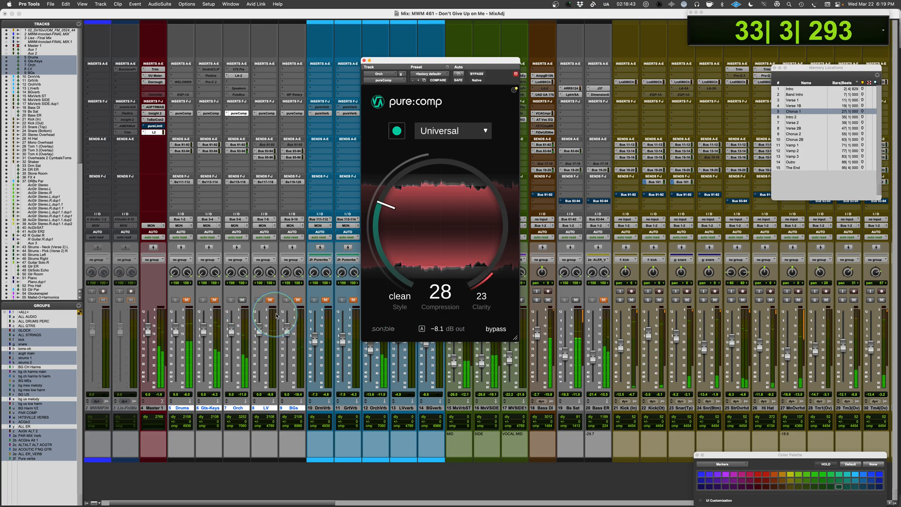
pyautogui.press('space')
pyautogui.click(186, 299)
pyautogui.click(217, 301)
pyautogui.click(270, 300)
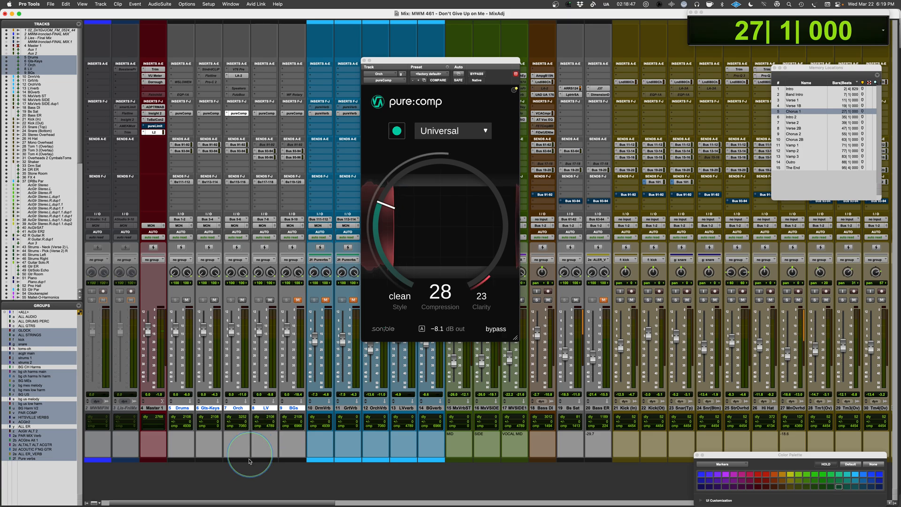
# Play the combined mix from Chorus 1, toggling bypass on the bus pure:comp inserts together for comparison, and stop playback.
pyautogui.click(258, 483)
pyautogui.press('space')
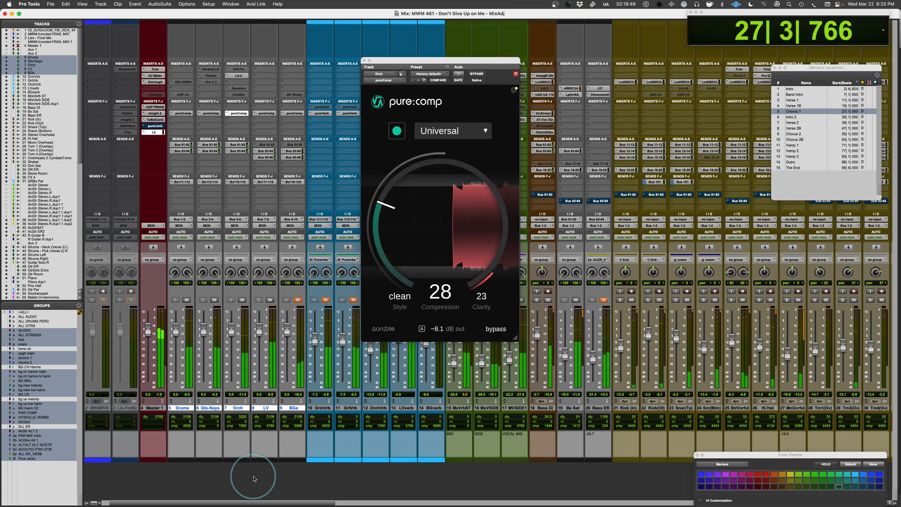
pyautogui.keyDown('alt'); pyautogui.keyDown('super'); pyautogui.click(182, 114); pyautogui.keyUp('super'); pyautogui.keyUp('alt')
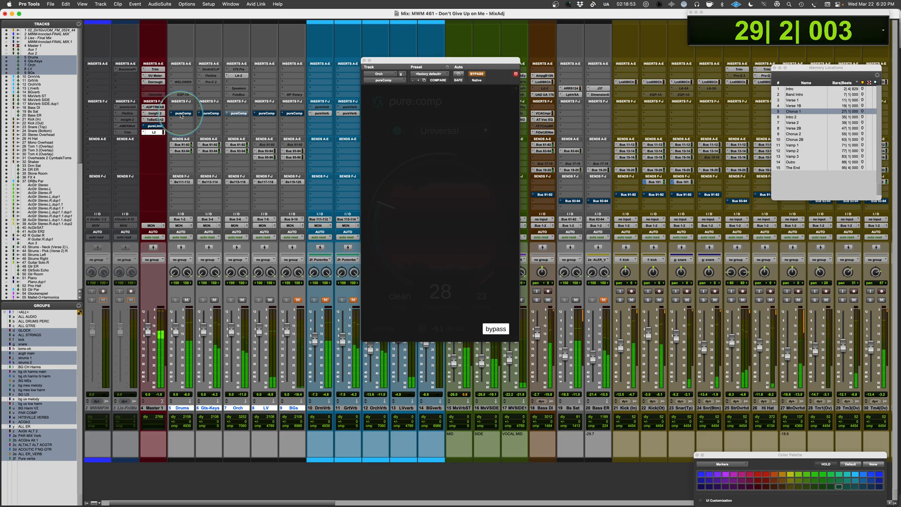
pyautogui.keyDown('alt'); pyautogui.keyDown('super'); pyautogui.click(182, 113); pyautogui.keyUp('super'); pyautogui.keyUp('alt')
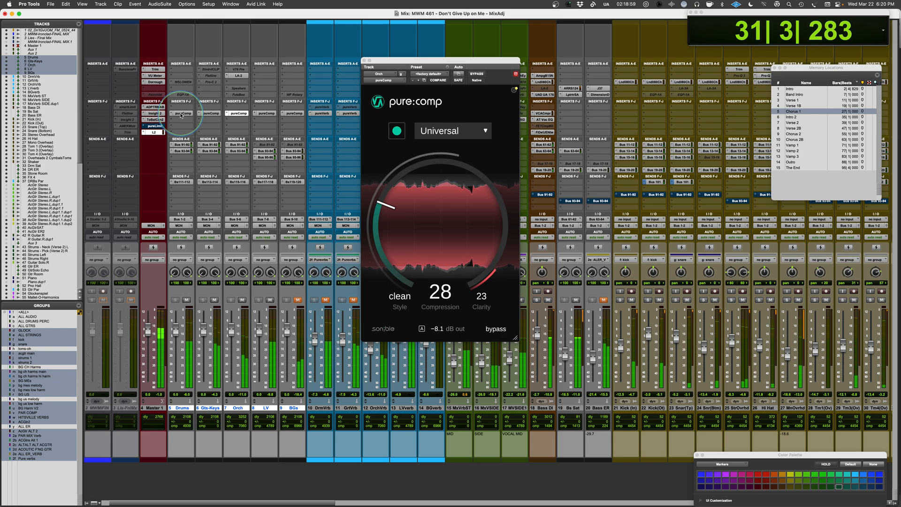
pyautogui.keyDown('alt'); pyautogui.keyDown('super'); pyautogui.click(182, 113); pyautogui.keyUp('super'); pyautogui.keyUp('alt')
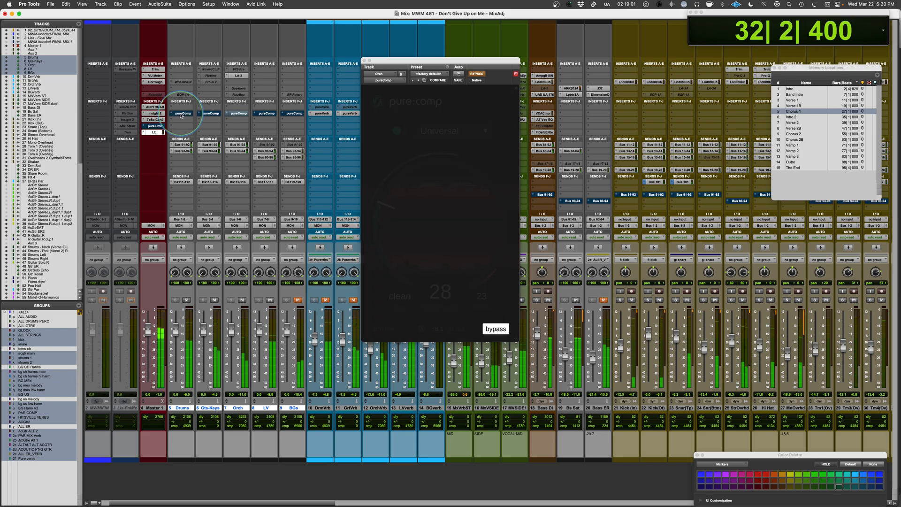
pyautogui.keyDown('alt'); pyautogui.keyDown('super'); pyautogui.click(182, 114); pyautogui.keyUp('super'); pyautogui.keyUp('alt')
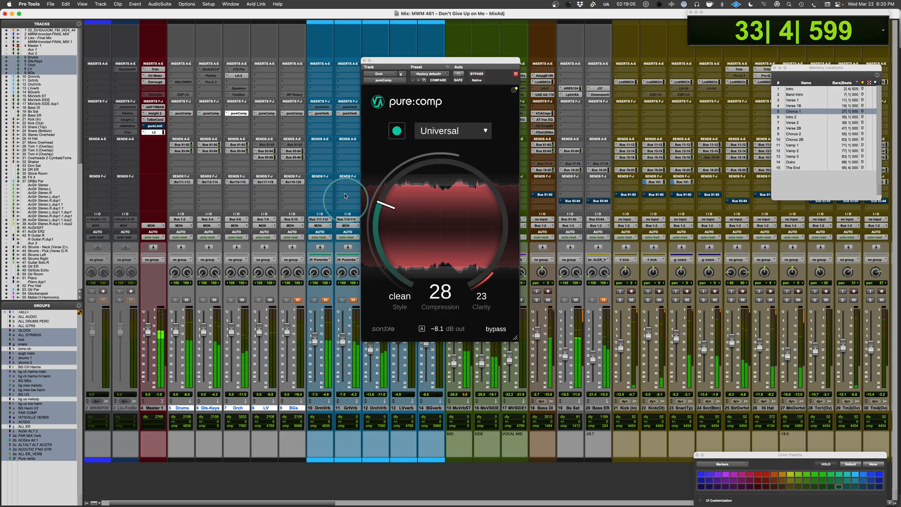
pyautogui.press('space')
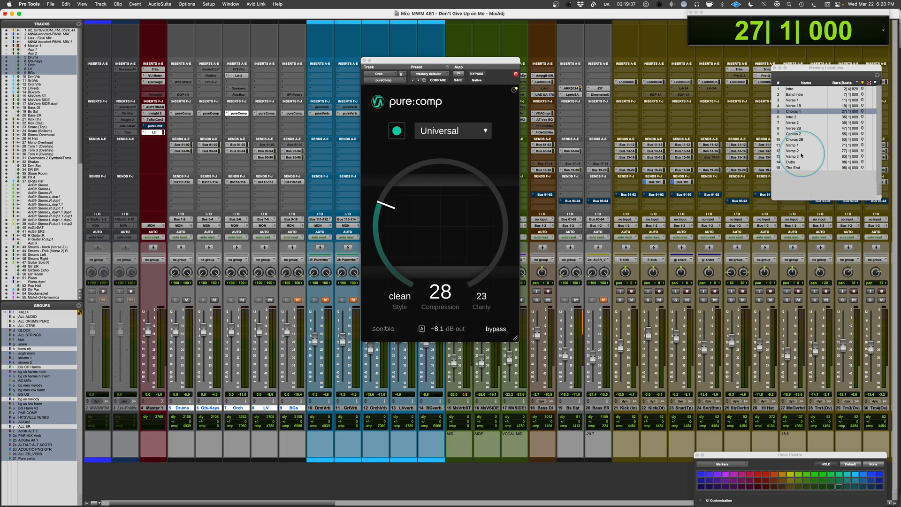
# Unmute the BGs bus and run pure:comp's analysis on it with the Vocals profile during playback from Vamp 1.
pyautogui.click(793, 146)
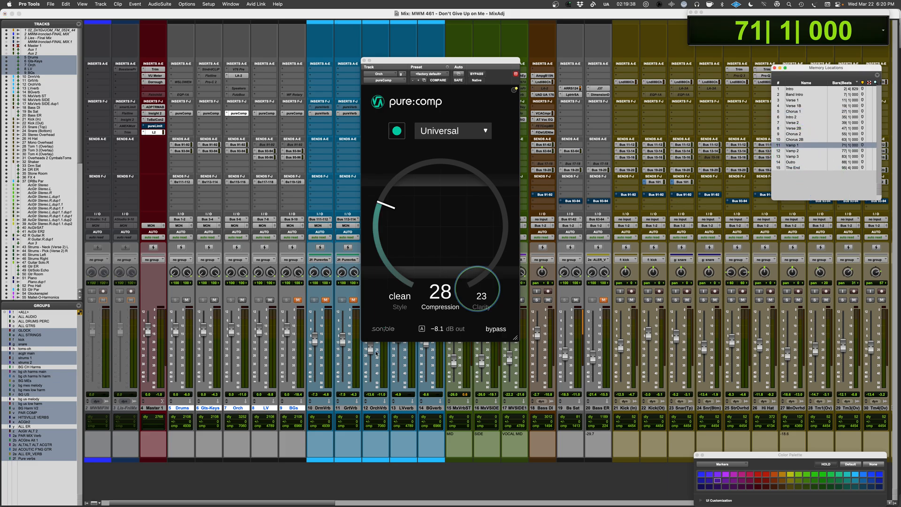
pyautogui.click(298, 301)
pyautogui.click(294, 113)
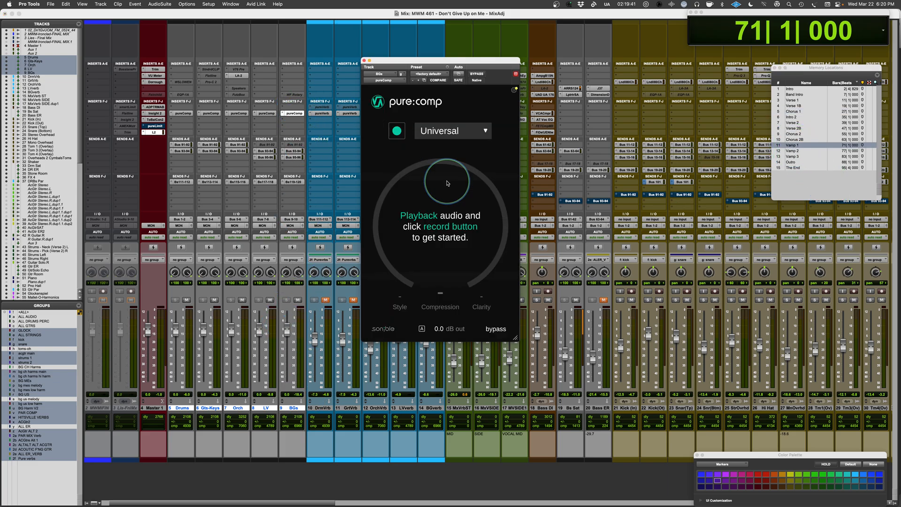
pyautogui.click(452, 132)
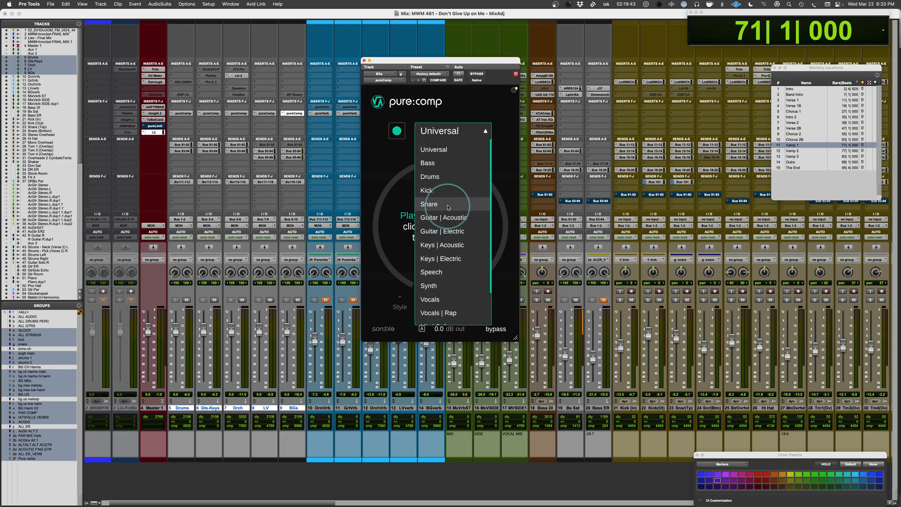
pyautogui.click(439, 302)
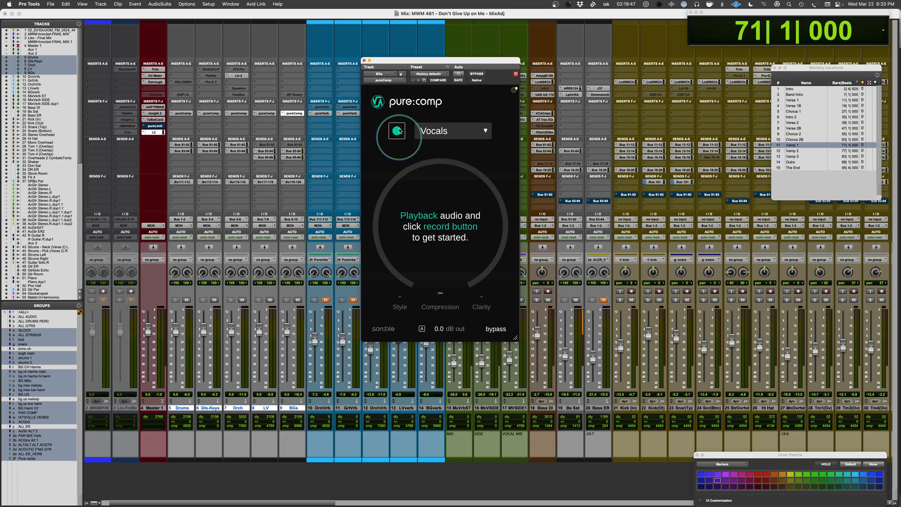
pyautogui.press('space')
pyautogui.click(396, 131)
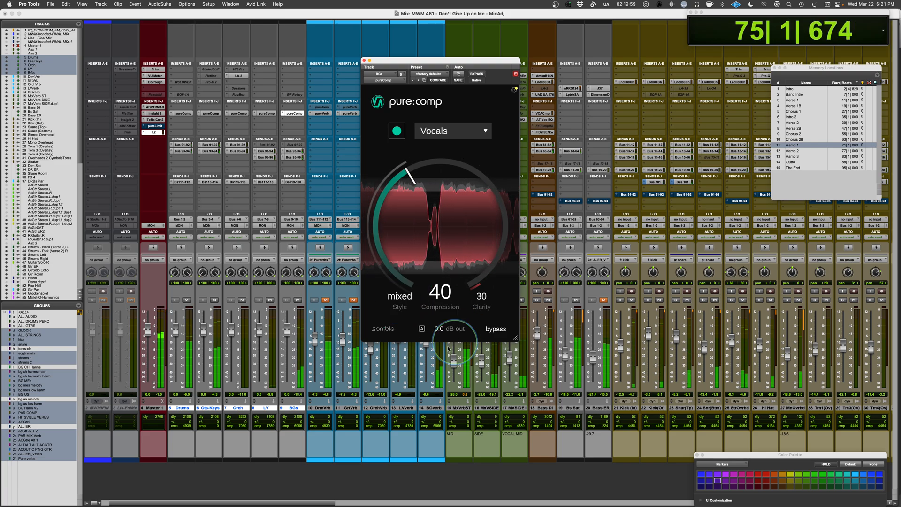
# Lower the background vocal compressor's output to -2.9 dB and compare the processed sound with bypass.
pyautogui.moveTo(438, 328); pyautogui.dragTo(465, 336)
pyautogui.click(496, 329)
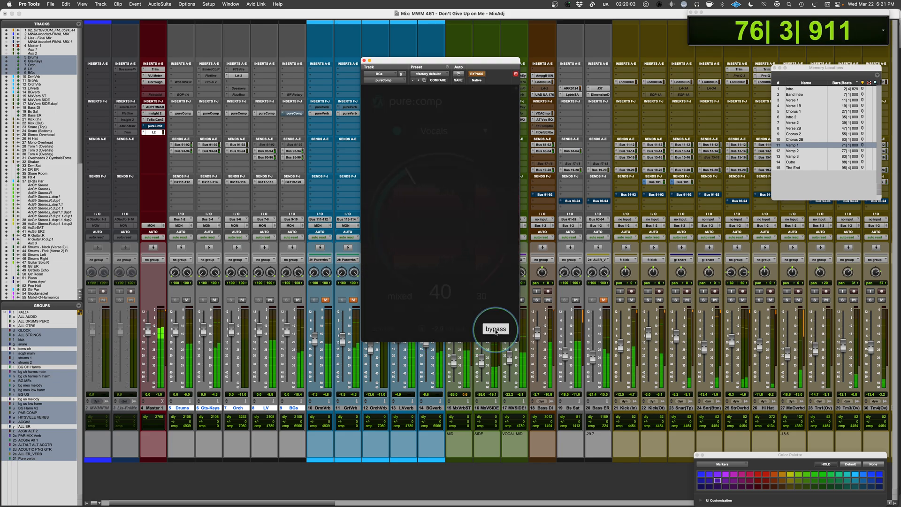
pyautogui.click(496, 330)
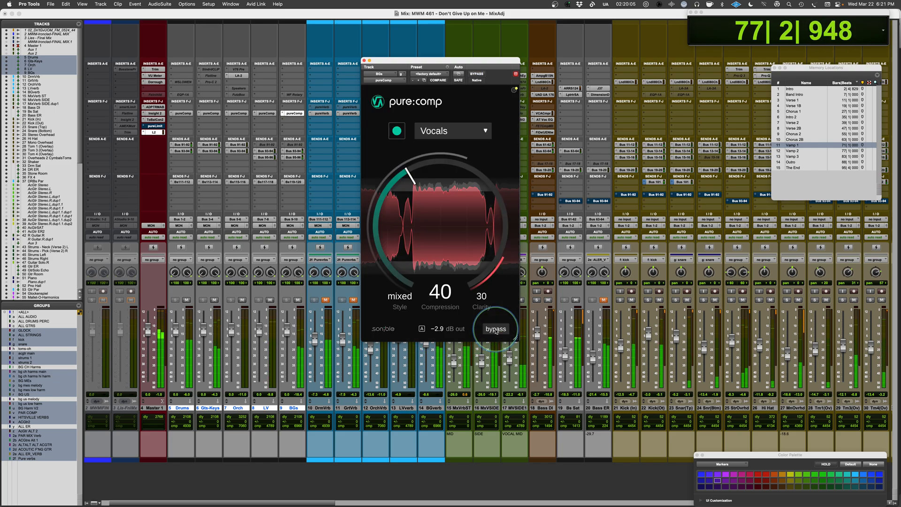
# Audition the dirty and clean compression styles on the background vocals, return to mixed and compare it with bypass.
pyautogui.click(401, 303)
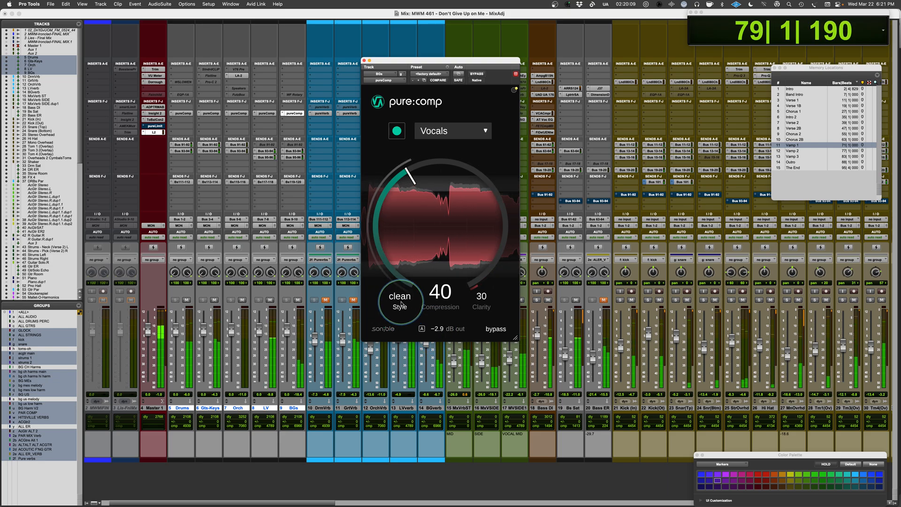
pyautogui.click(401, 303)
pyautogui.click(496, 329)
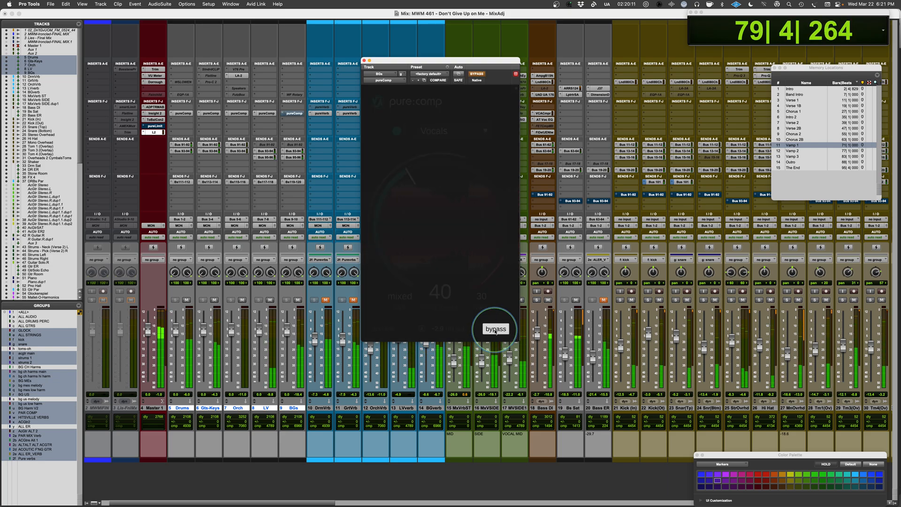
pyautogui.click(495, 329)
# Try the background vocals with clarity at 77 and 0, raise compression to 50, and stop playback.
pyautogui.moveTo(484, 303); pyautogui.dragTo(483, 297)
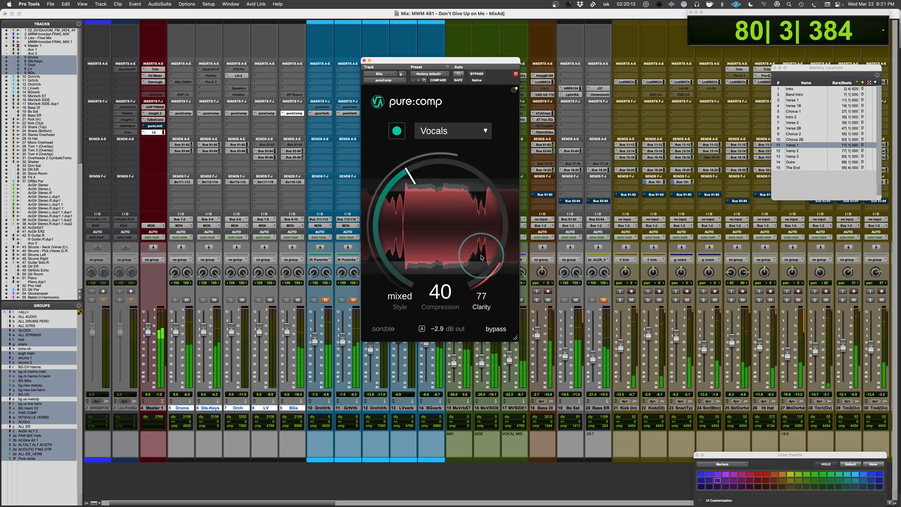
pyautogui.moveTo(481, 250); pyautogui.dragTo(481, 253)
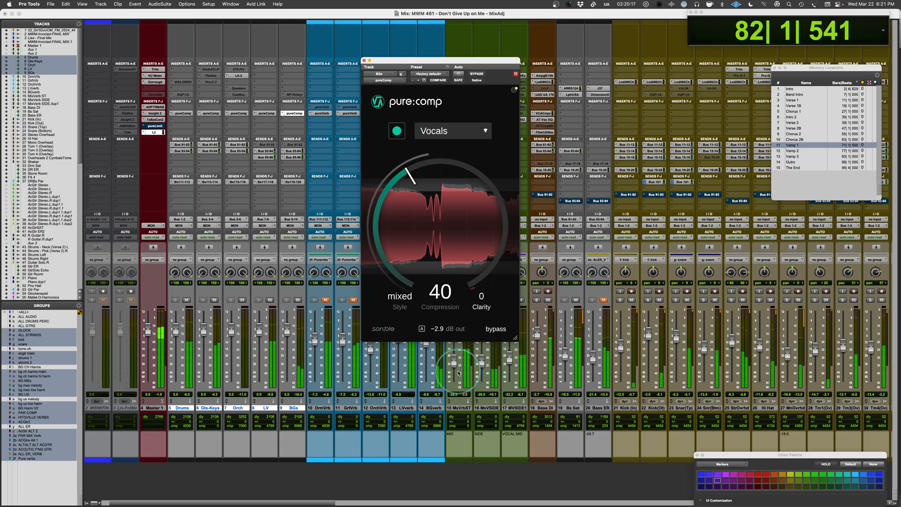
pyautogui.moveTo(465, 334); pyautogui.dragTo(415, 304)
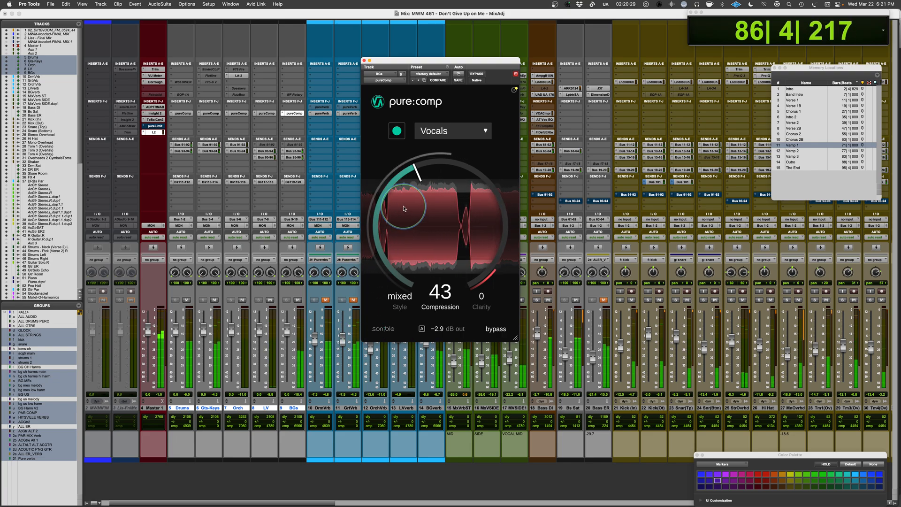
pyautogui.moveTo(404, 209); pyautogui.dragTo(412, 202)
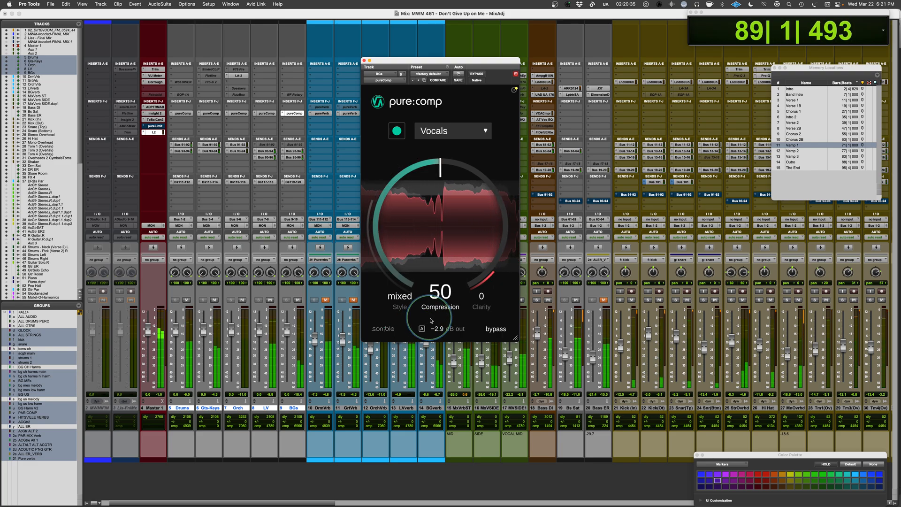
pyautogui.press('space')
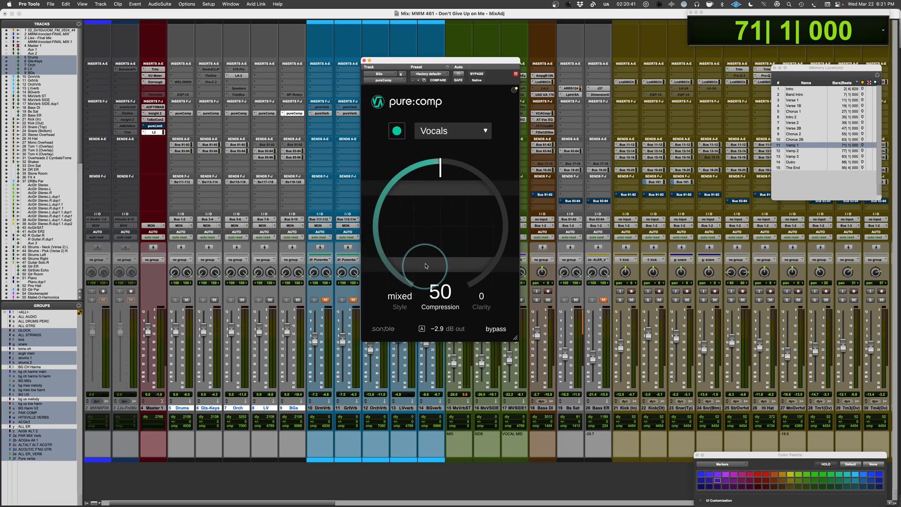
# Replay the mix from Vamp 1 and compare the background vocals with pure:comp active and bypassed.
pyautogui.press('space')
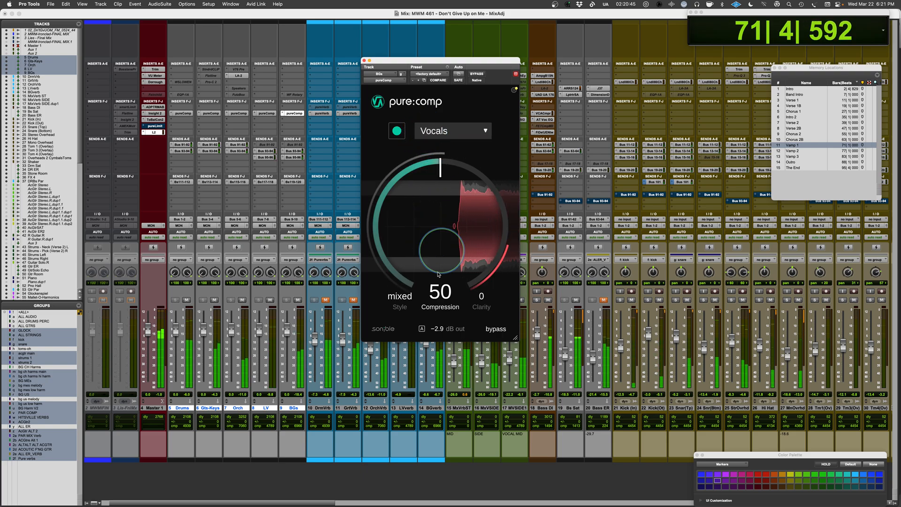
pyautogui.click(497, 329)
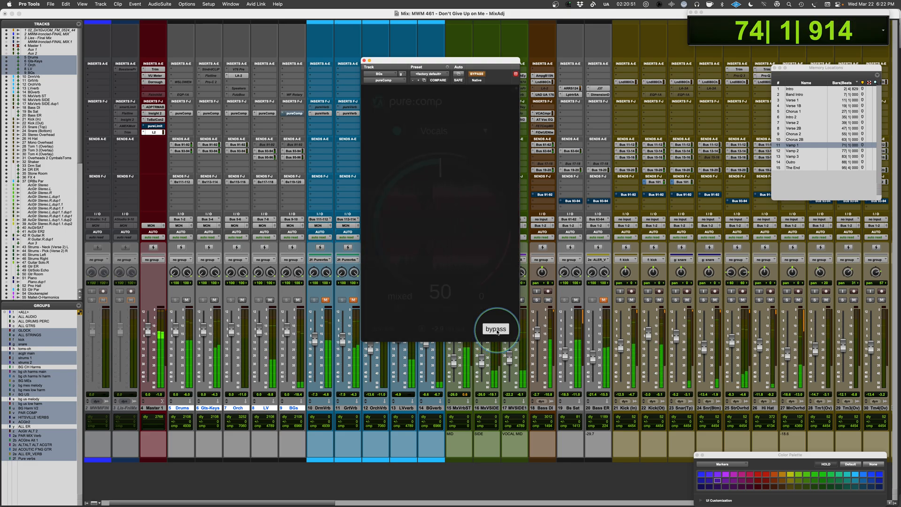
pyautogui.click(497, 329)
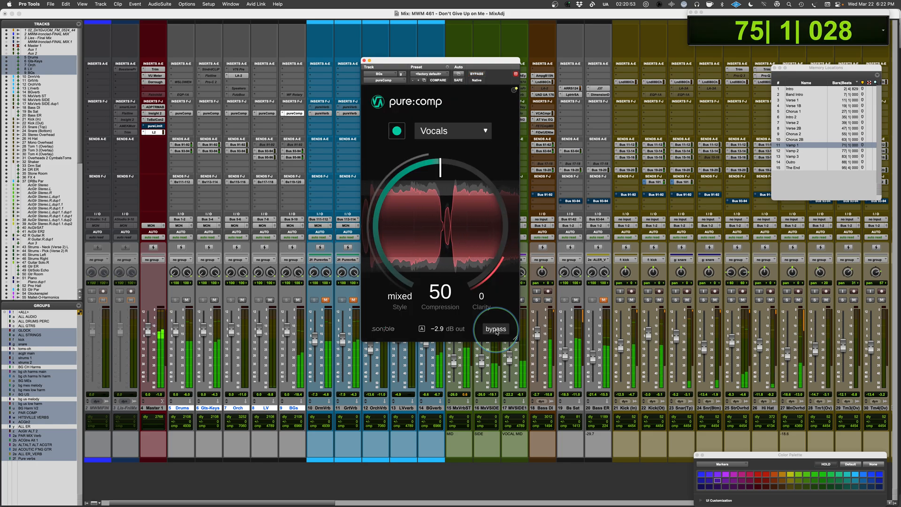
# Compare the Universal and Vocals profiles on the background vocal compressor during playback, keeping Universal.
pyautogui.click(444, 136)
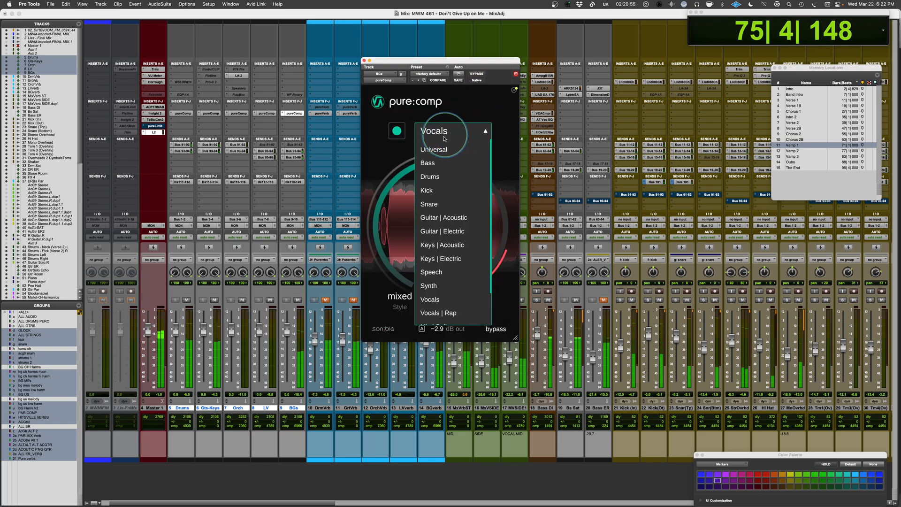
pyautogui.click(443, 149)
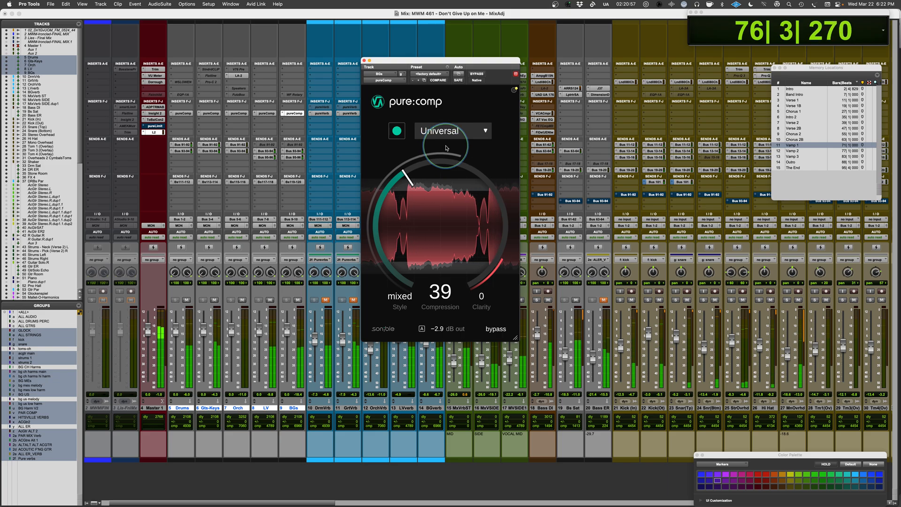
pyautogui.click(484, 132)
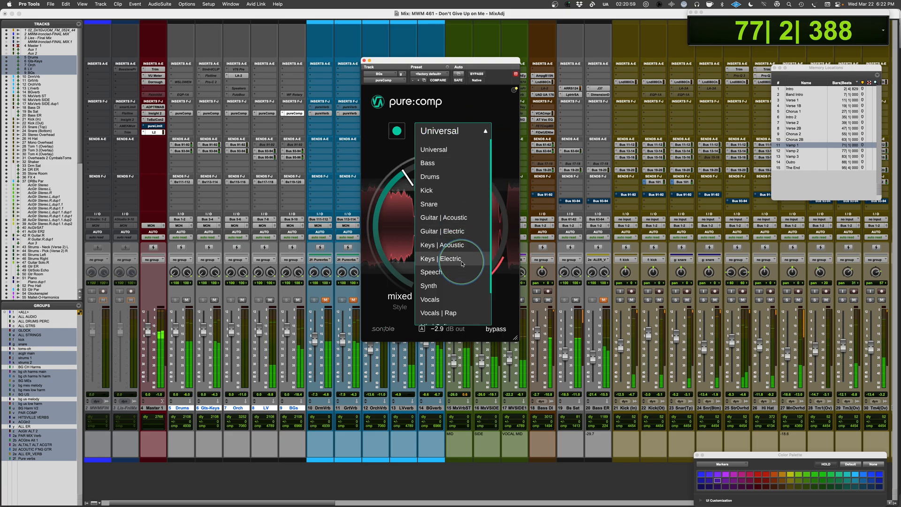
pyautogui.click(450, 299)
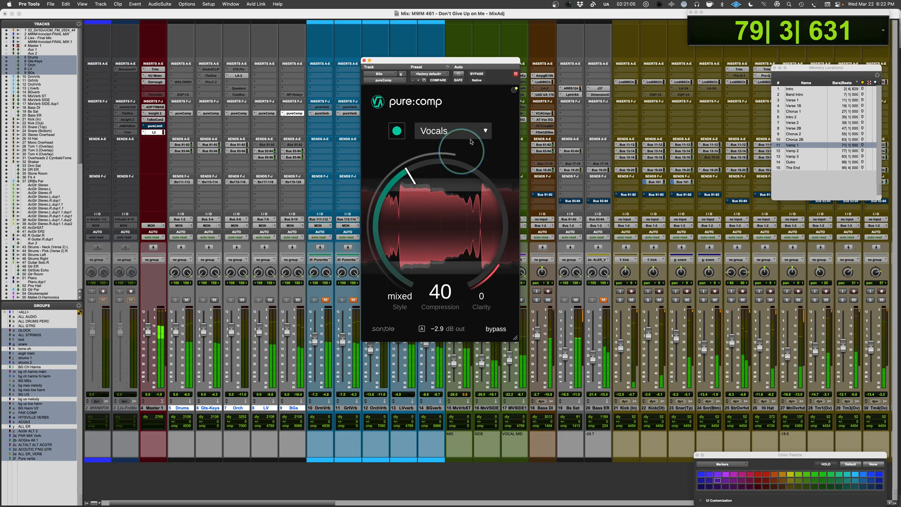
pyautogui.click(483, 129)
pyautogui.click(442, 148)
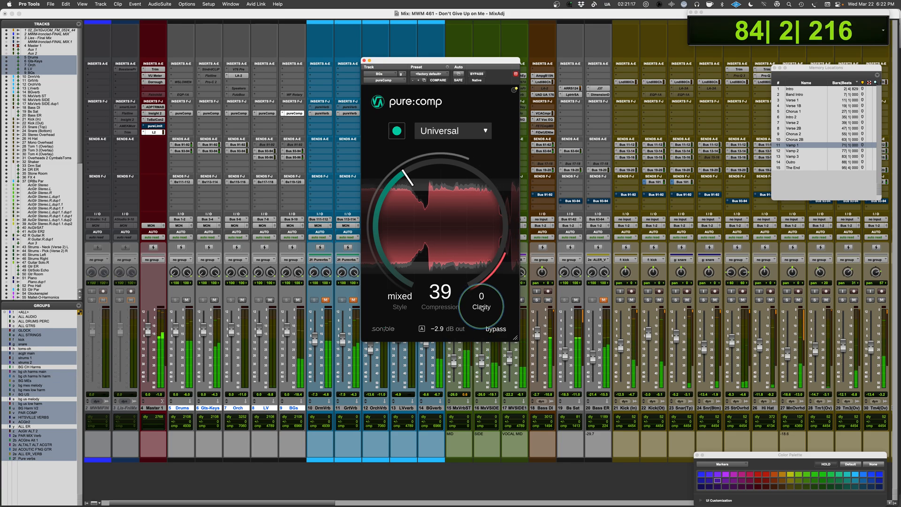
# Set the background vocal compressor's clarity to 28, stop playback and close the pure:comp window.
pyautogui.moveTo(481, 293); pyautogui.dragTo(481, 282)
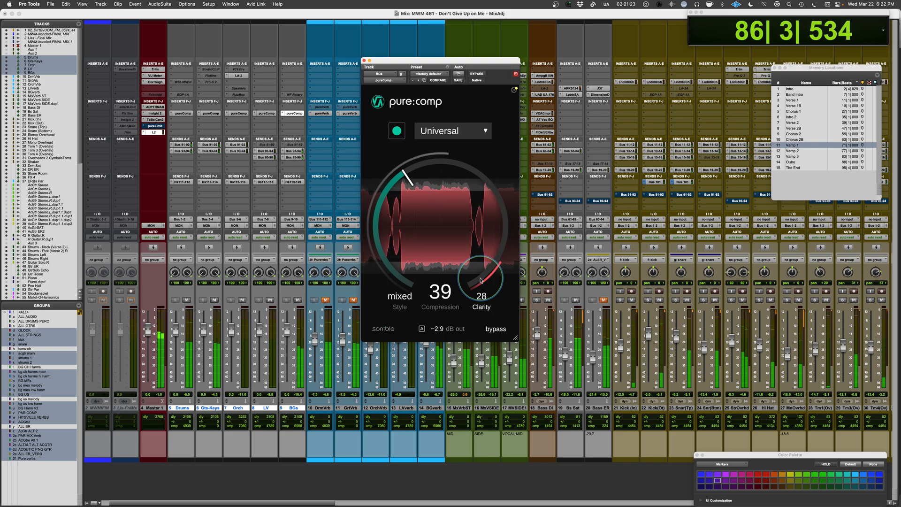
pyautogui.press('space')
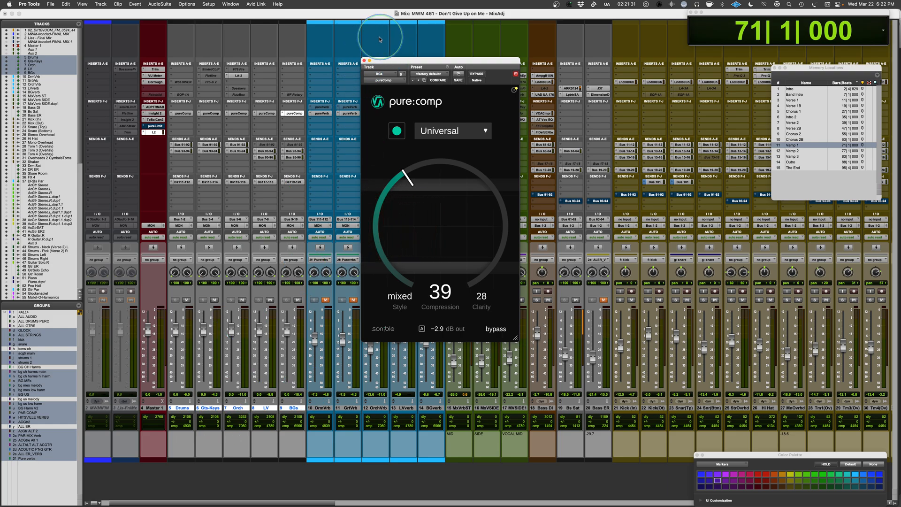
pyautogui.click(365, 61)
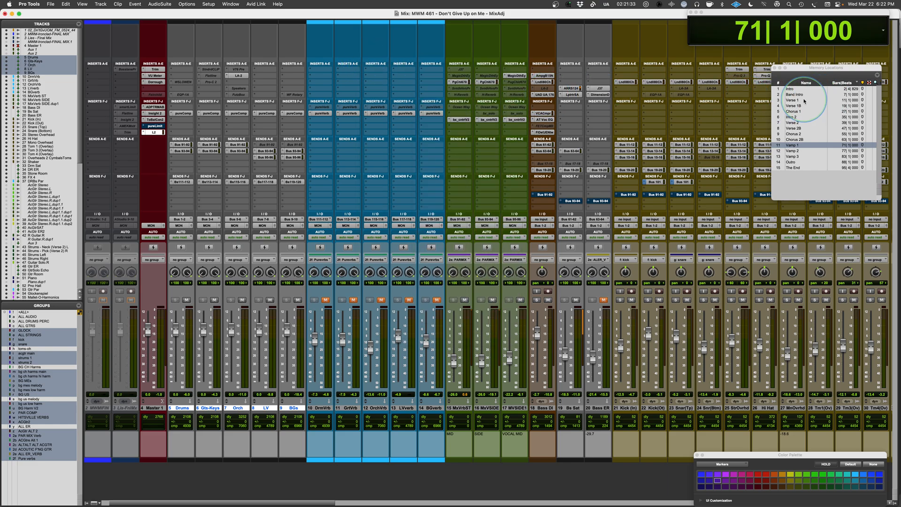
# Move the playback position to Verse 1, unmute the grouped reverb tracks and select them one after another through LVerb.
pyautogui.click(798, 100)
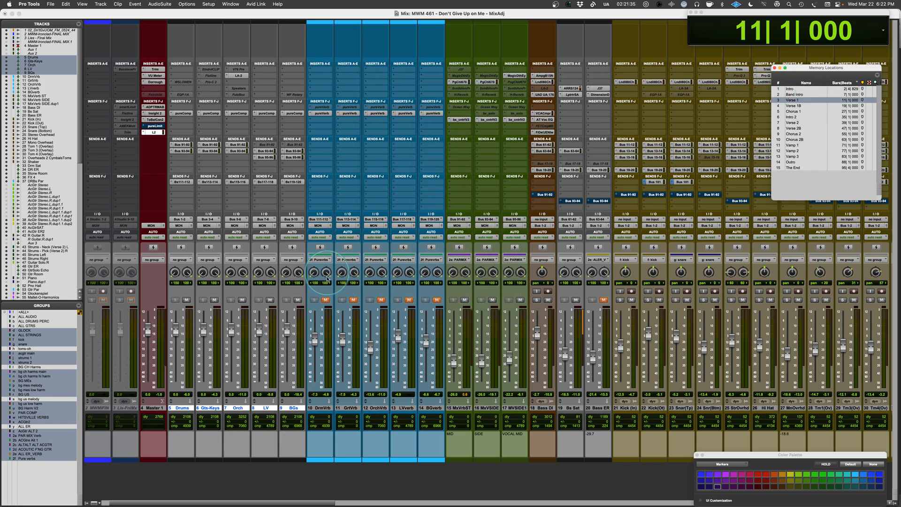
pyautogui.click(325, 300)
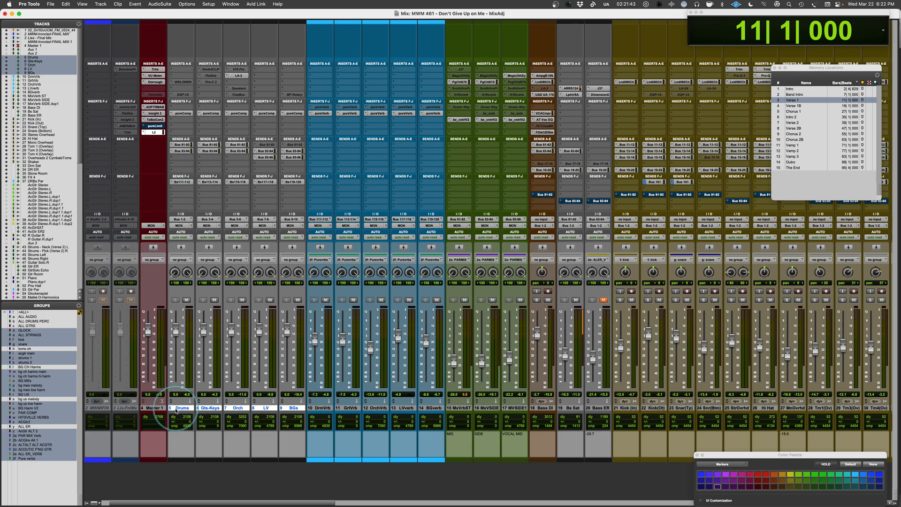
pyautogui.click(320, 408)
pyautogui.click(361, 410)
pyautogui.click(381, 408)
pyautogui.click(406, 408)
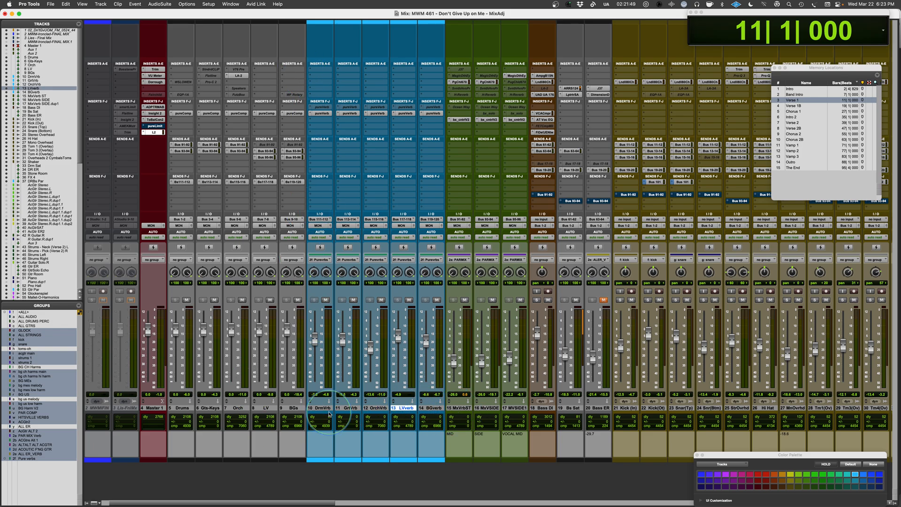
# Open pure:verb on the DrmVrb track and mute the Gts-Keys, Orch, LV and BGs buses.
pyautogui.click(322, 113)
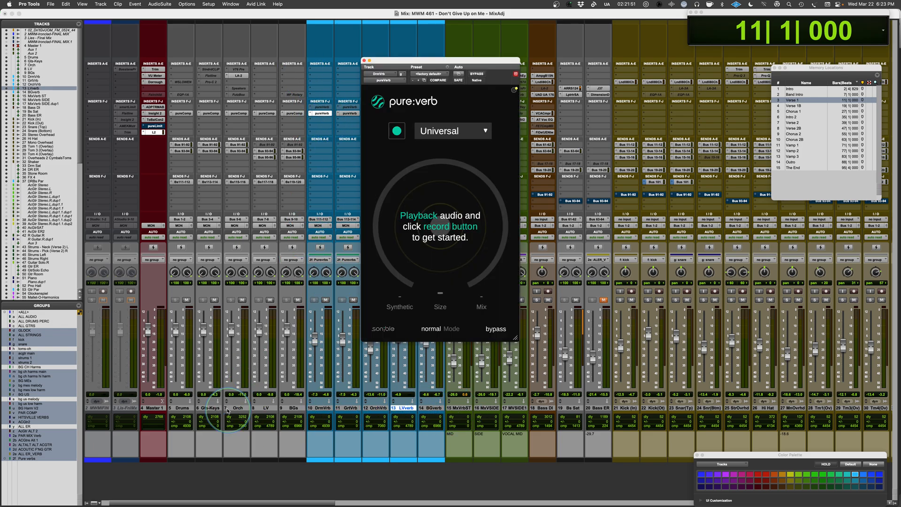
pyautogui.click(214, 299)
pyautogui.click(241, 300)
pyautogui.click(270, 299)
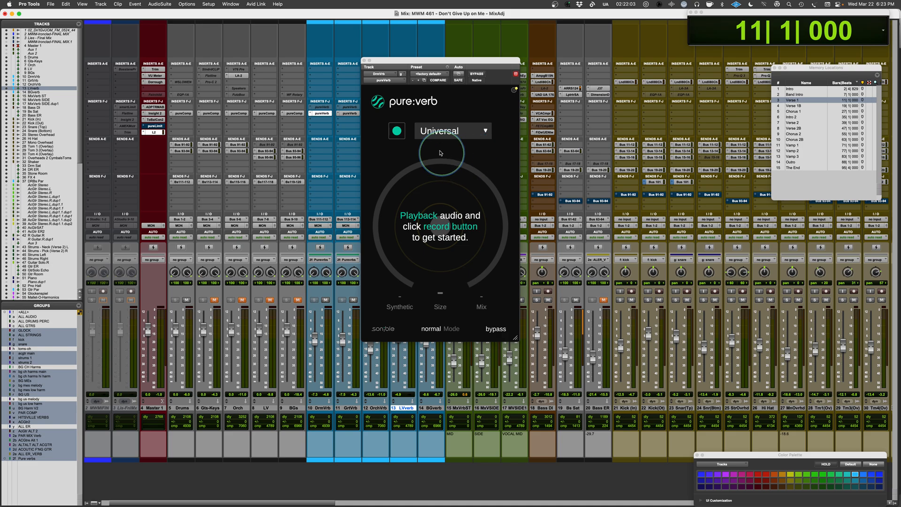
# Choose the Drums profile in the drum pure:verb and run its analysis during playback from Verse 1.
pyautogui.click(480, 131)
pyautogui.click(431, 169)
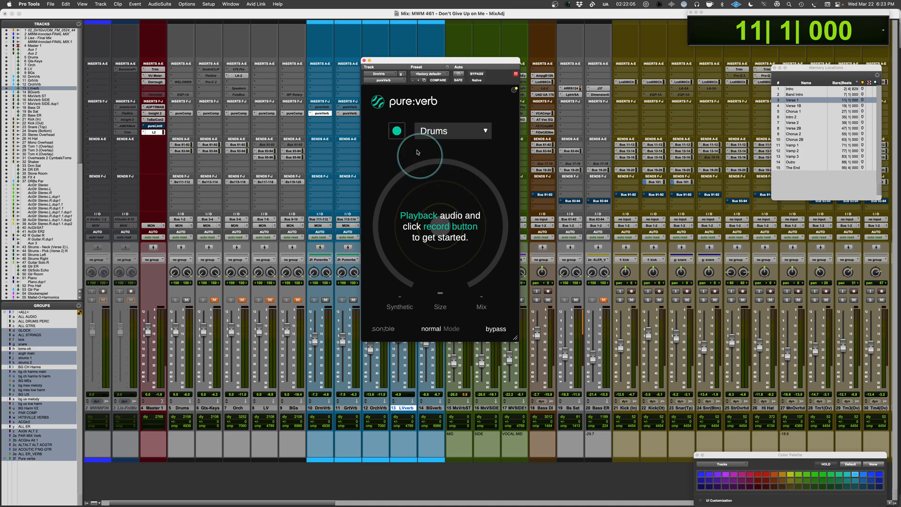
pyautogui.click(396, 132)
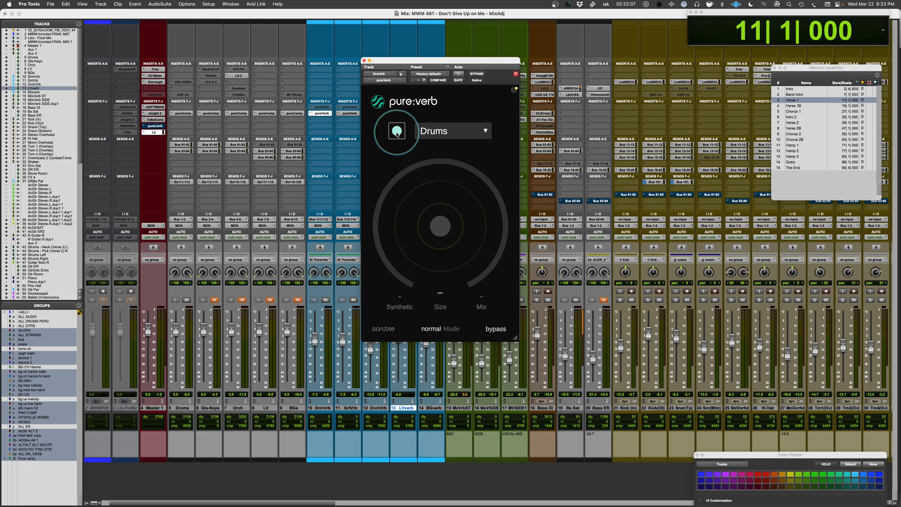
pyautogui.press('space')
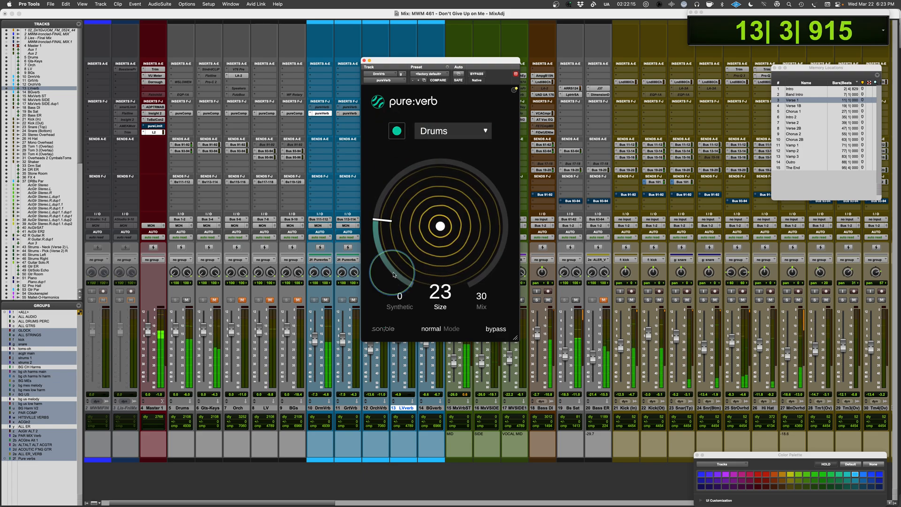
# Set the drum reverb's mix to 100 and its size to 16.
pyautogui.moveTo(488, 305); pyautogui.dragTo(474, 157)
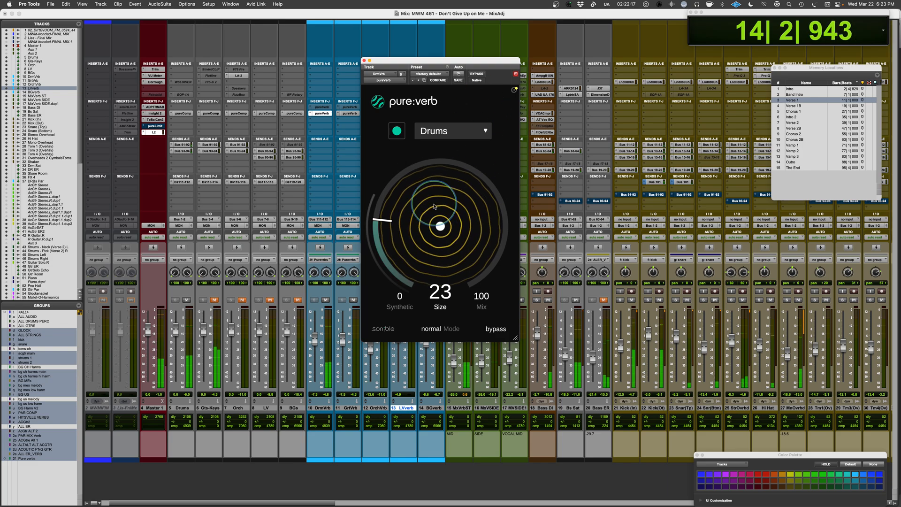
pyautogui.moveTo(409, 233)
pyautogui.mouseDown()
pyautogui.moveTo(399, 238)
pyautogui.moveTo(402, 266)
pyautogui.moveTo(402, 236)
pyautogui.mouseUp()
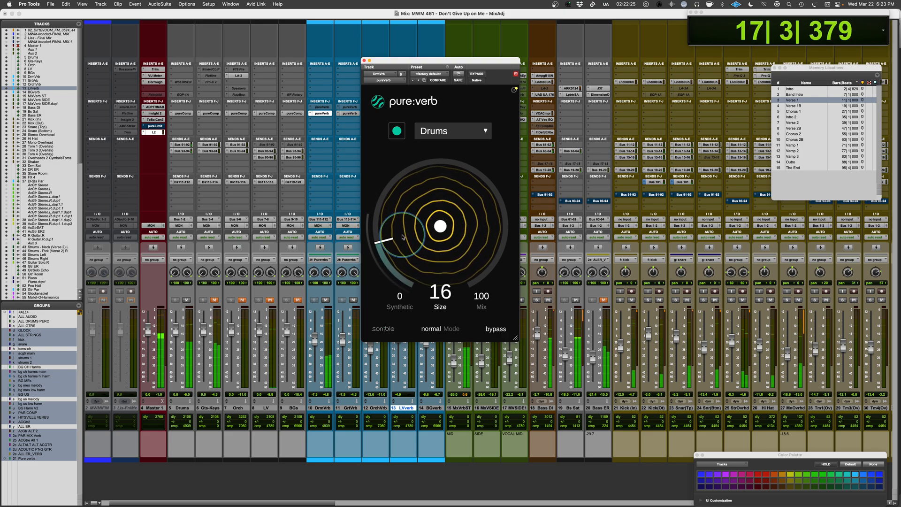
# Adjust the DrmVrb fader during playback and toggle that track's mute on and off to compare the drums with and without reverb.
pyautogui.moveTo(310, 354); pyautogui.dragTo(314, 351)
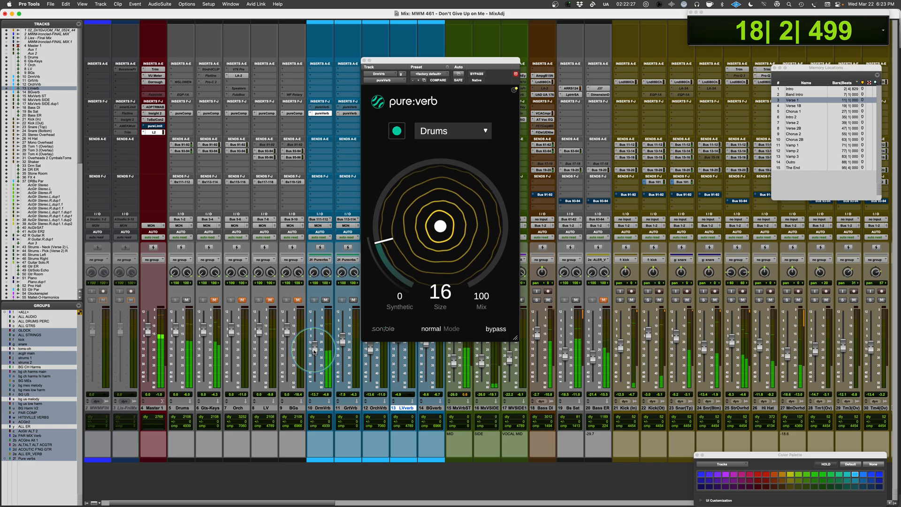
pyautogui.click(327, 301)
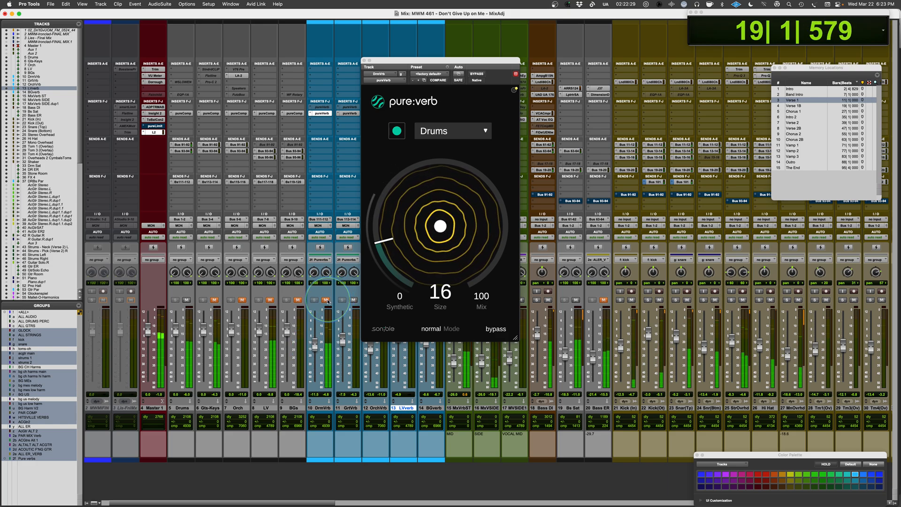
pyautogui.click(327, 301)
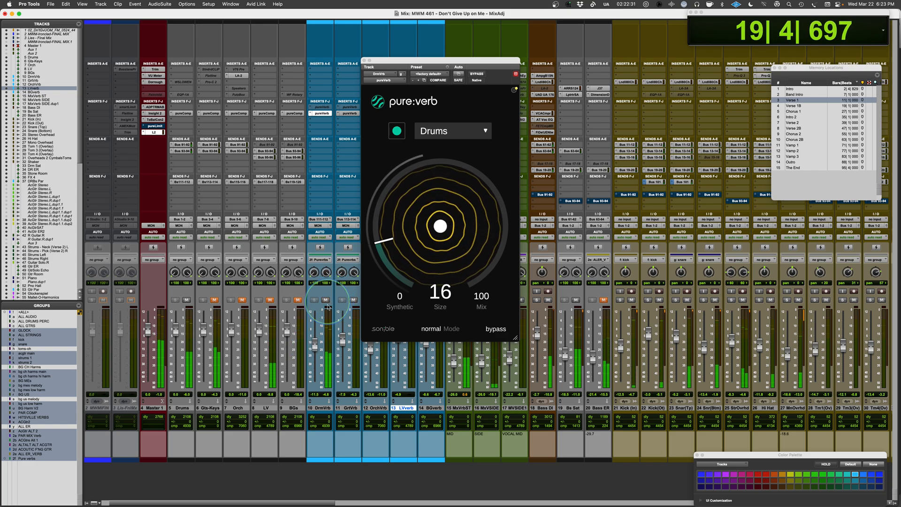
pyautogui.moveTo(317, 349); pyautogui.dragTo(318, 347)
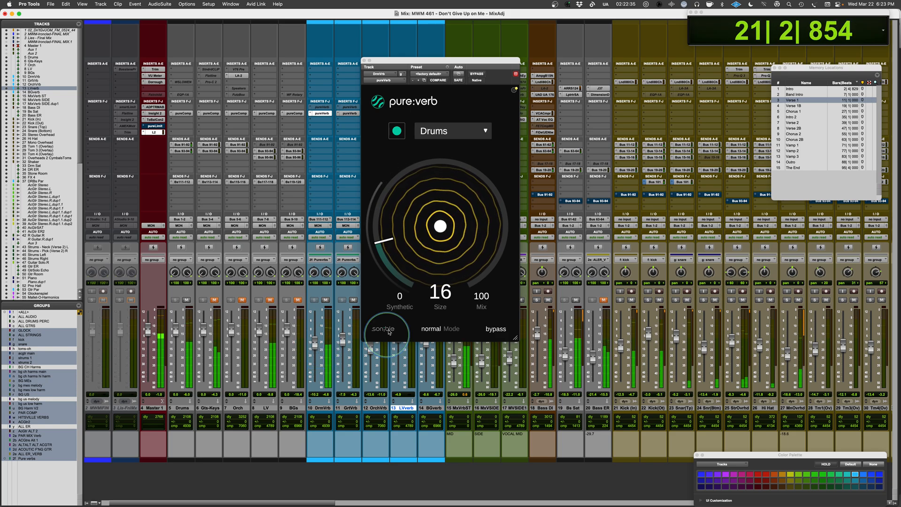
pyautogui.press('space')
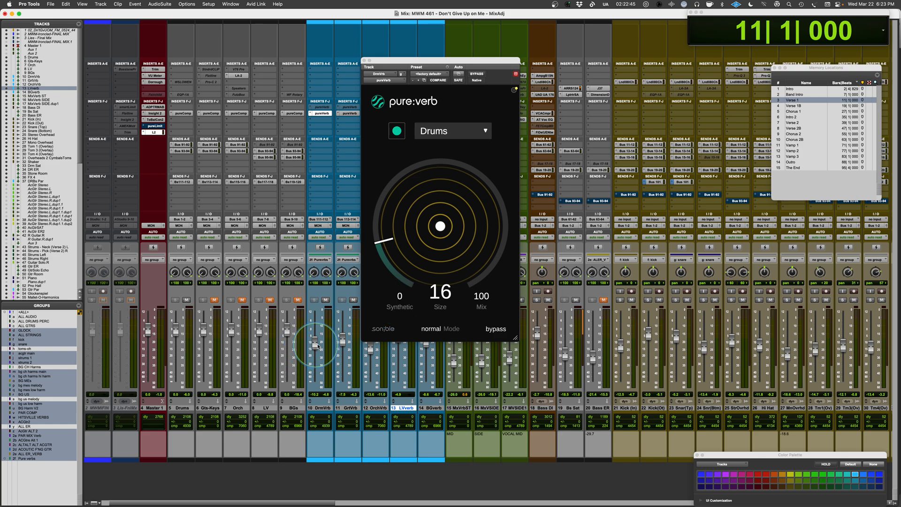
# Disable the Pure verbs group and rebalance the DrmVrb fader on its own during playback from Verse 1.
pyautogui.moveTo(320, 343); pyautogui.dragTo(321, 332)
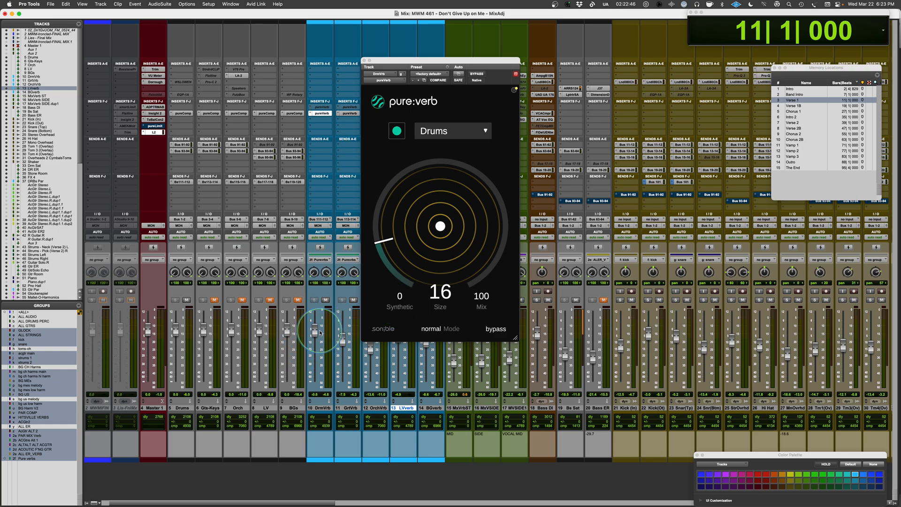
pyautogui.click(33, 458)
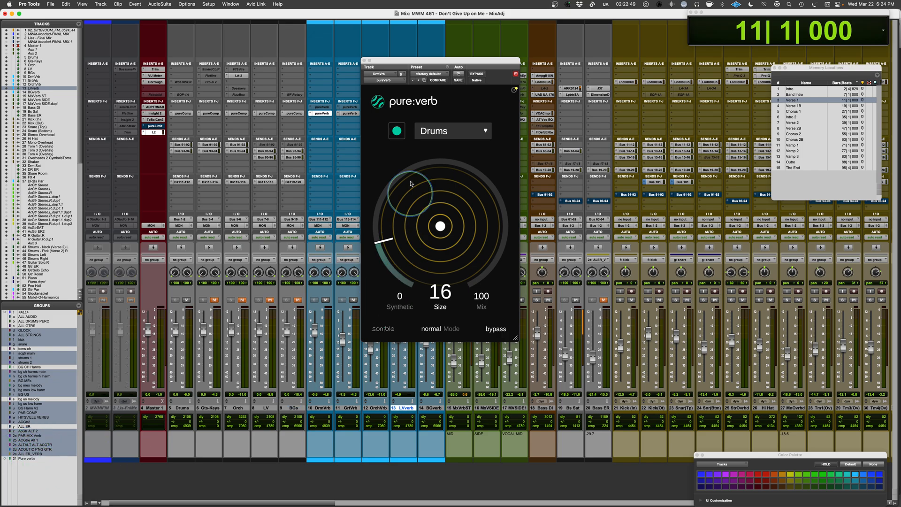
pyautogui.press('space')
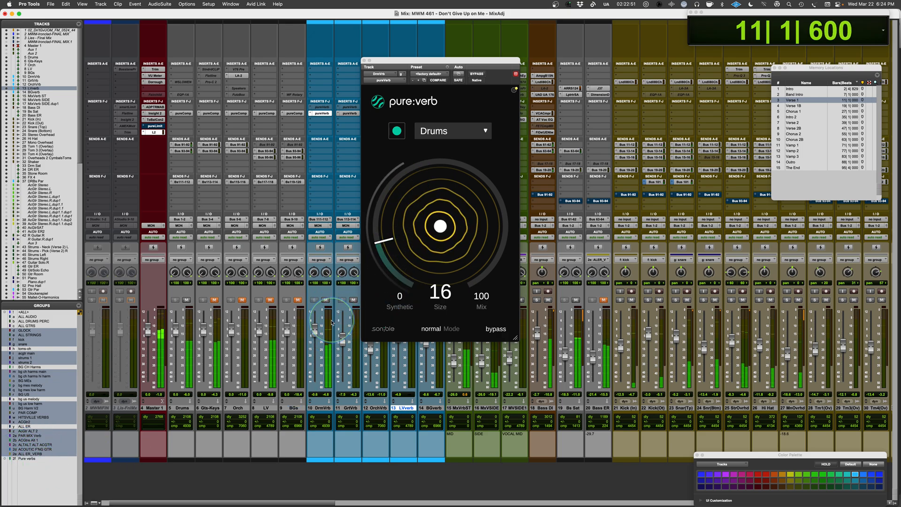
pyautogui.moveTo(406, 304)
pyautogui.mouseDown()
pyautogui.moveTo(406, 213)
pyautogui.moveTo(405, 312)
pyautogui.mouseUp()
pyautogui.moveTo(314, 325); pyautogui.dragTo(315, 344)
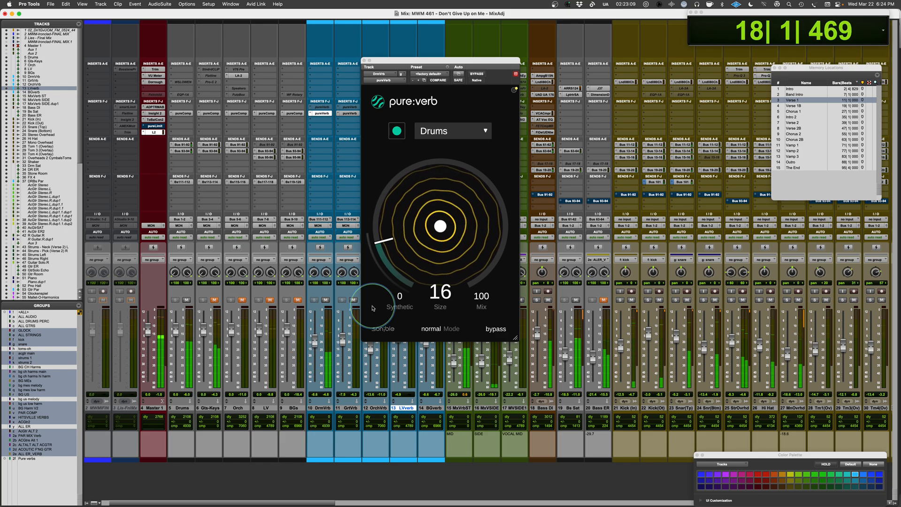
pyautogui.press('space')
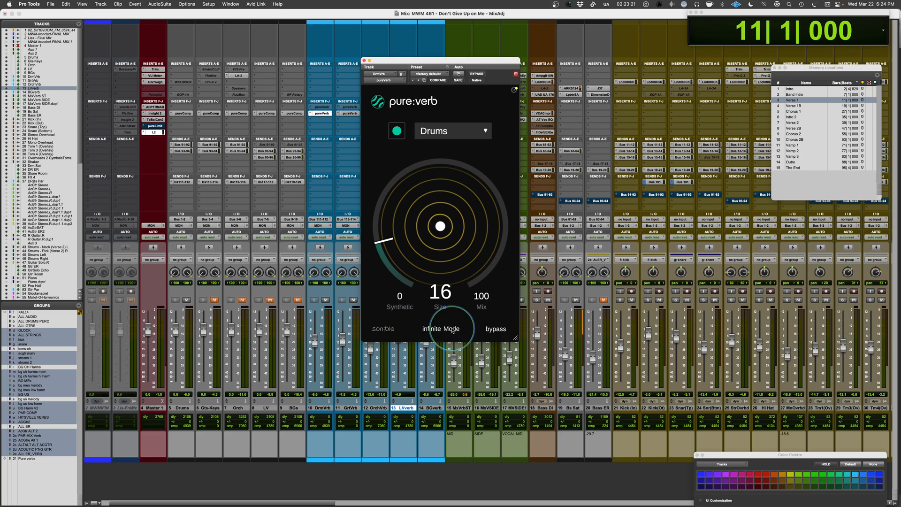
# Cycle the drum reverb through its infinite, reverse and bounce modes and return it to normal.
pyautogui.click(437, 330)
pyautogui.click(436, 331)
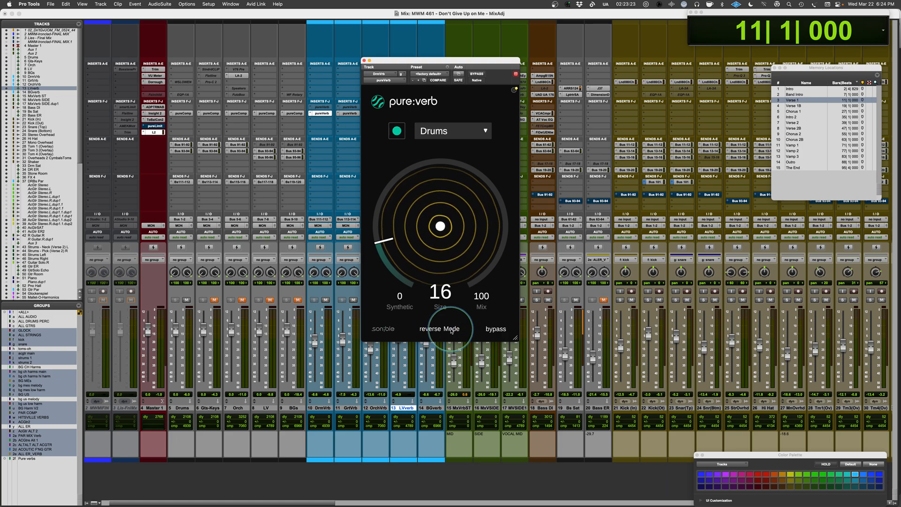
pyautogui.click(424, 331)
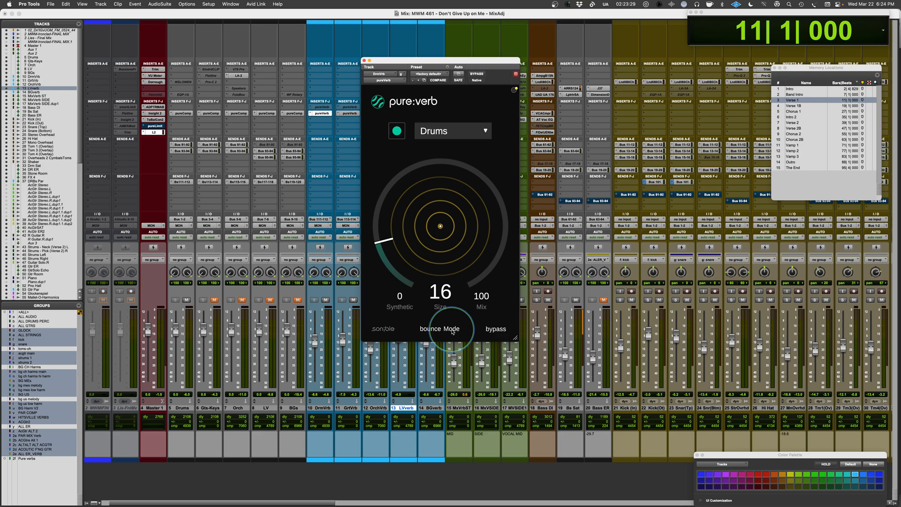
pyautogui.click(453, 332)
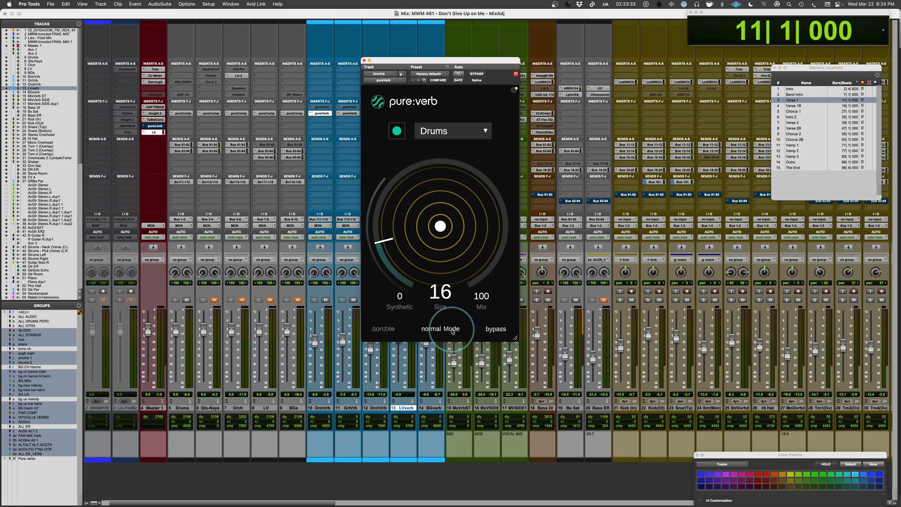
# Set the drum reverb's size to 10 and readjust the DrmVrb fader during playback from Verse 1.
pyautogui.press('space')
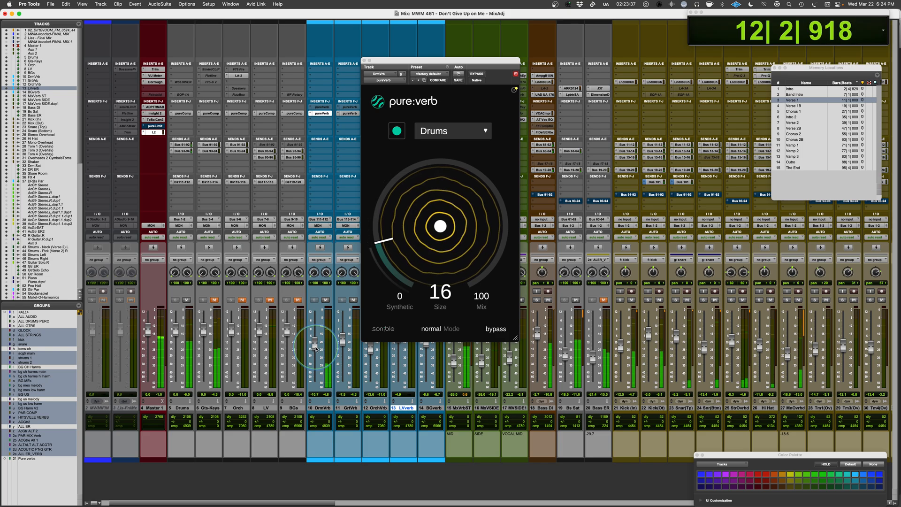
pyautogui.moveTo(394, 282); pyautogui.dragTo(422, 251)
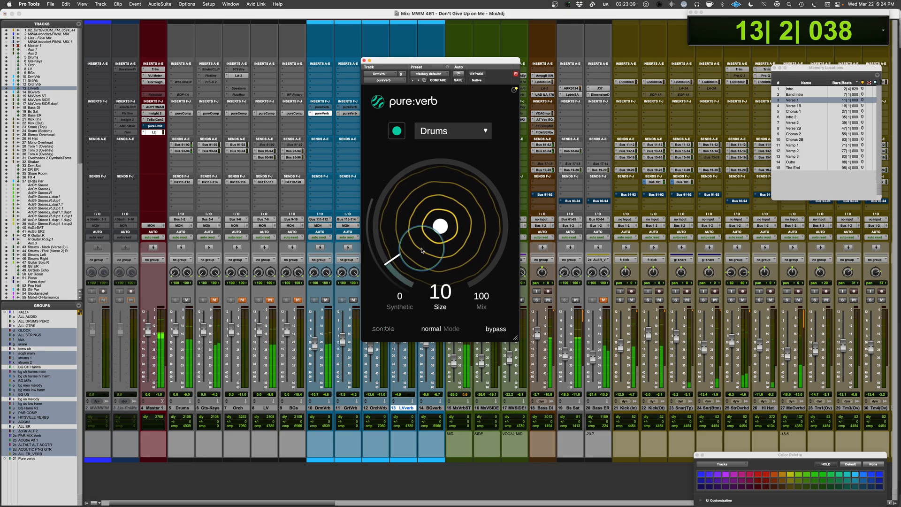
pyautogui.moveTo(315, 350); pyautogui.dragTo(315, 348)
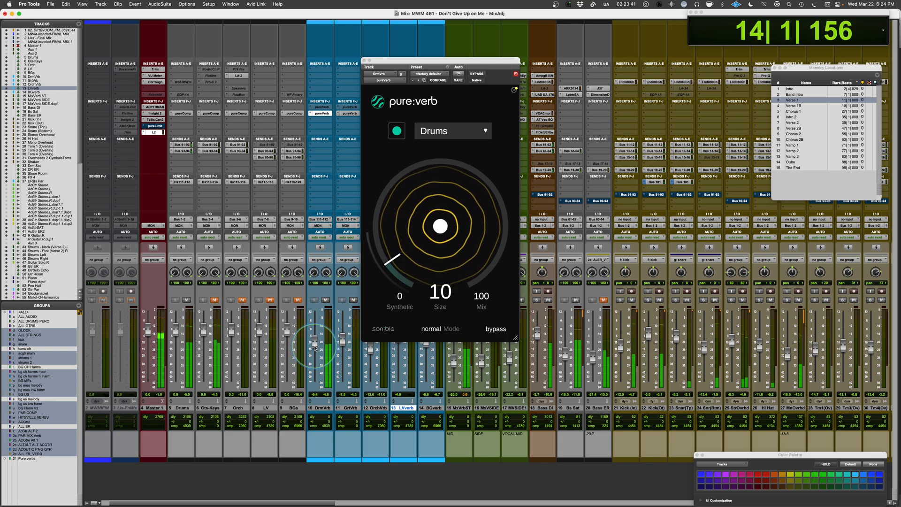
pyautogui.press('space')
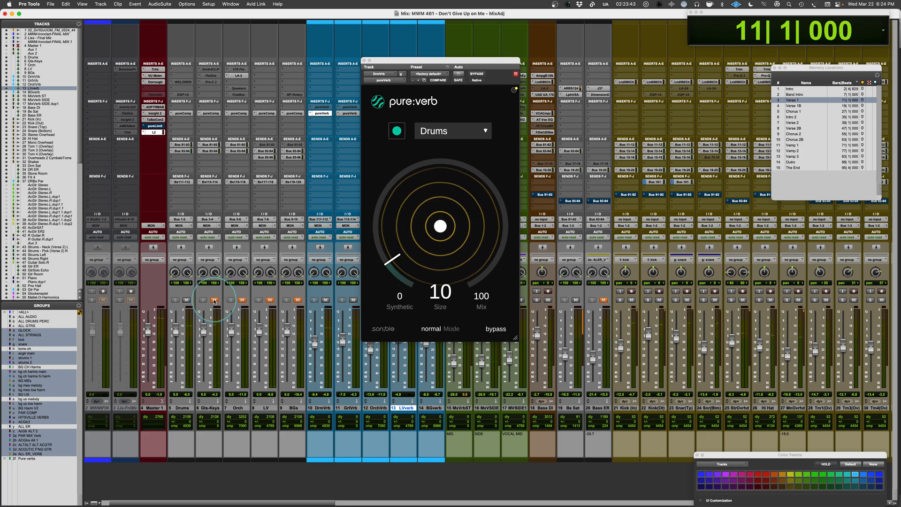
# Open pure:verb on the guitar reverb track, choose the Guitar profile and run its analysis during playback from Verse 1.
pyautogui.click(355, 113)
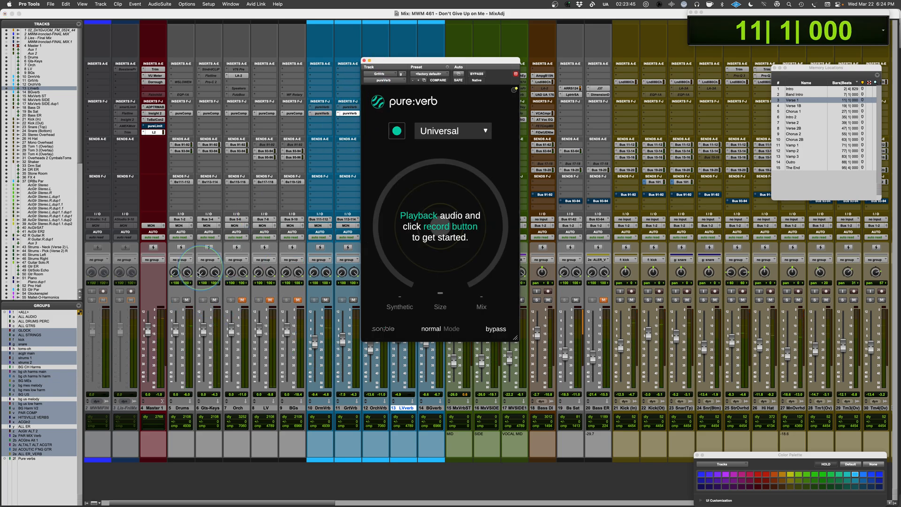
pyautogui.click(445, 131)
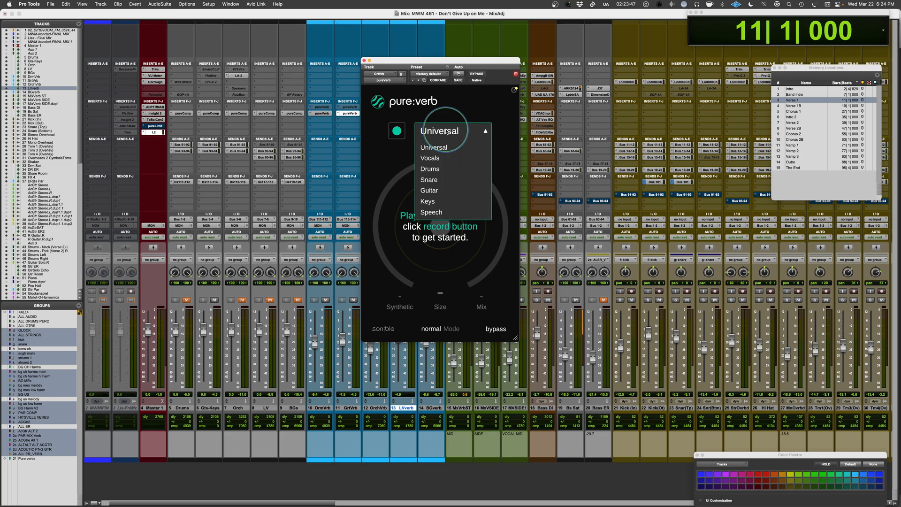
pyautogui.click(435, 190)
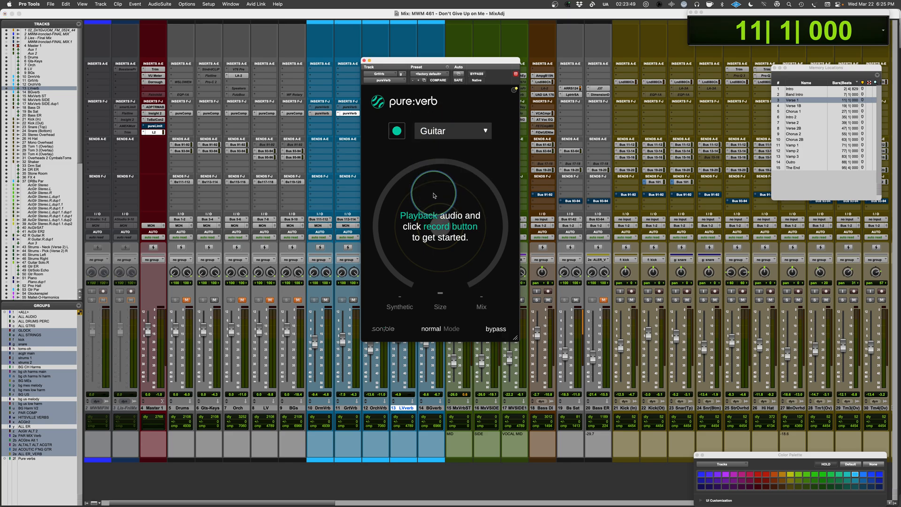
pyautogui.click(397, 132)
pyautogui.press('space')
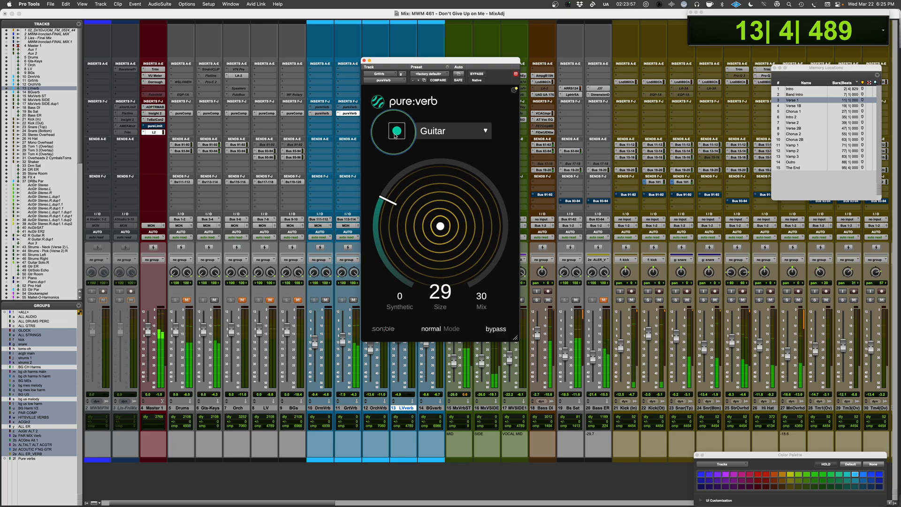
# Set the guitar reverb's mix to 100 and audition larger sizes, ending at 74.
pyautogui.moveTo(466, 294); pyautogui.dragTo(470, 230)
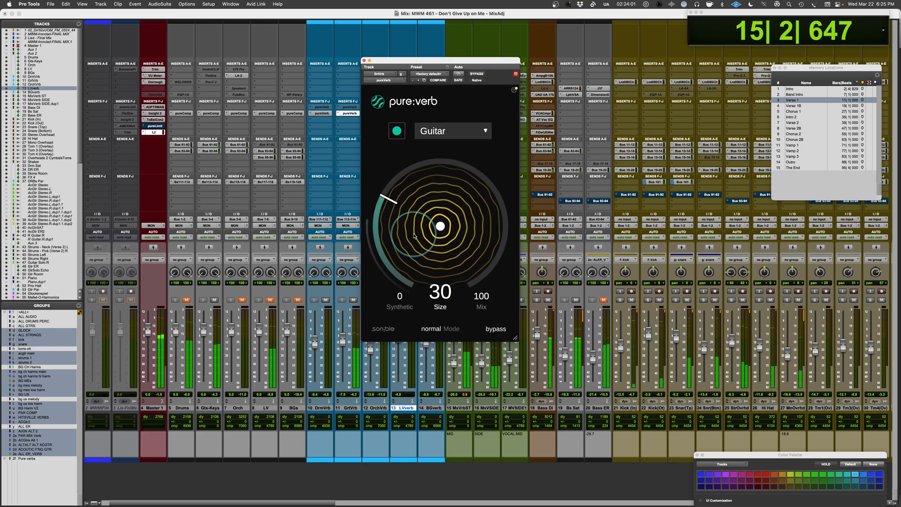
pyautogui.moveTo(413, 225); pyautogui.dragTo(413, 196)
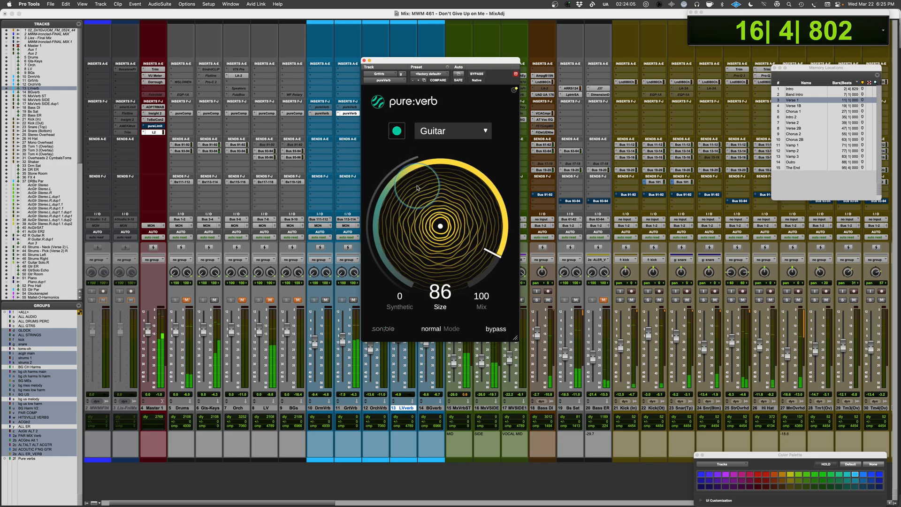
pyautogui.moveTo(417, 188); pyautogui.dragTo(427, 207)
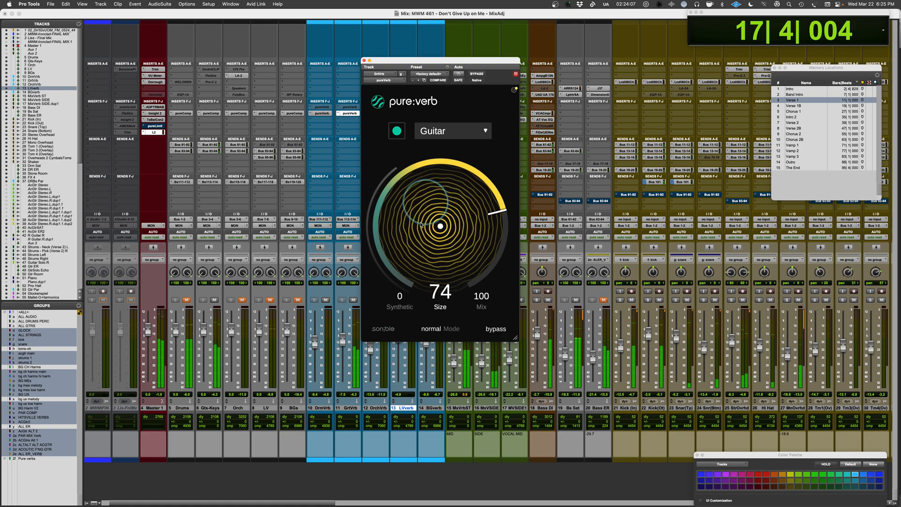
# Try the guitar reverb with synthetic at 90 and size at 15 during playback.
pyautogui.moveTo(404, 301); pyautogui.dragTo(404, 283)
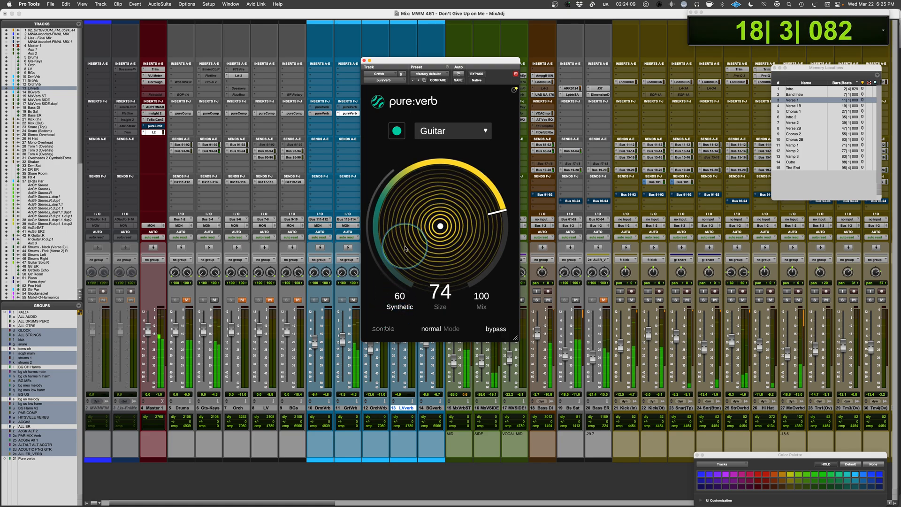
pyautogui.moveTo(406, 237)
pyautogui.mouseDown()
pyautogui.moveTo(408, 218)
pyautogui.moveTo(412, 251)
pyautogui.mouseUp()
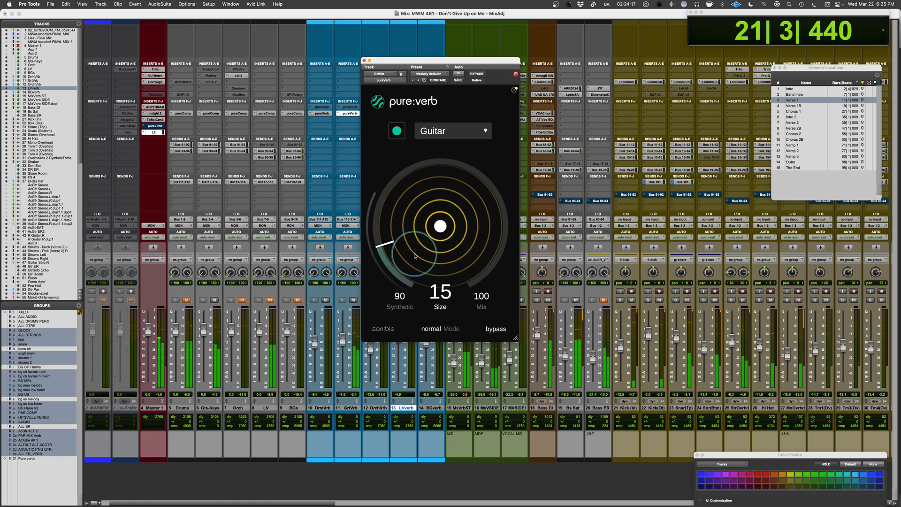
pyautogui.press('space')
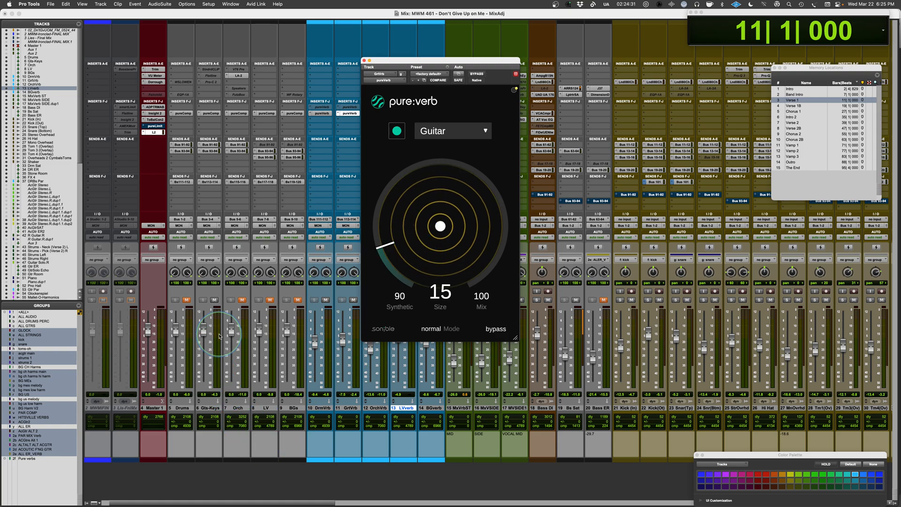
# Set the guitar reverb's synthetic amount to 0 and size to 10 in playback, and adjust the guitar reverb track's fader.
pyautogui.press('space')
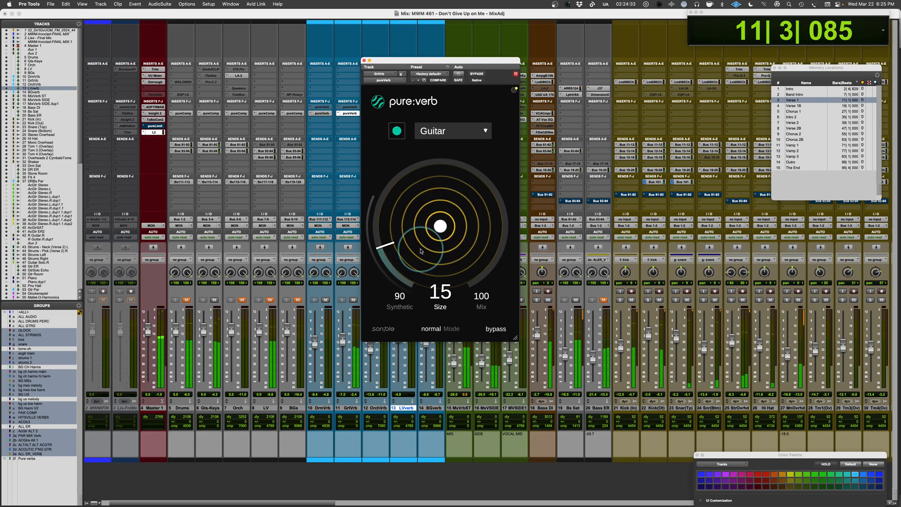
pyautogui.keyDown('alt'); pyautogui.click(403, 299); pyautogui.keyUp('alt')
pyautogui.moveTo(429, 232); pyautogui.dragTo(429, 246)
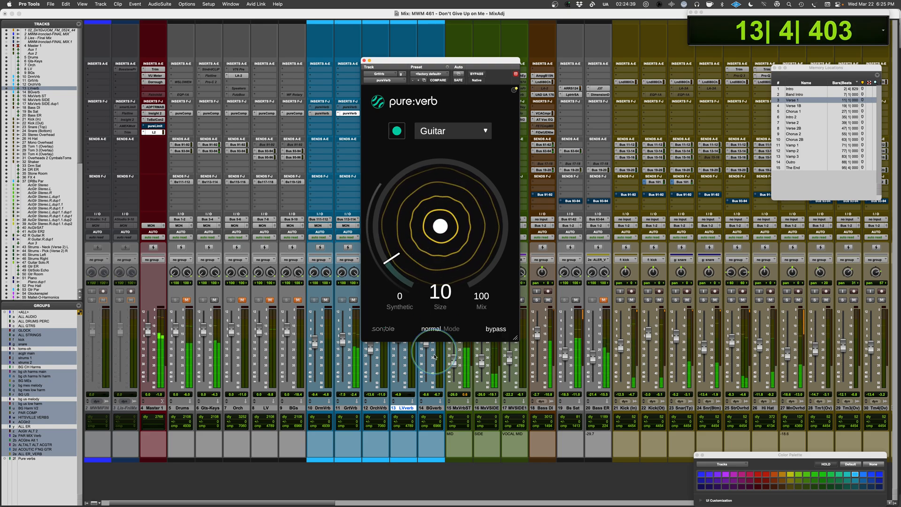
pyautogui.moveTo(345, 342)
pyautogui.mouseDown()
pyautogui.moveTo(341, 331)
pyautogui.moveTo(339, 345)
pyautogui.mouseUp()
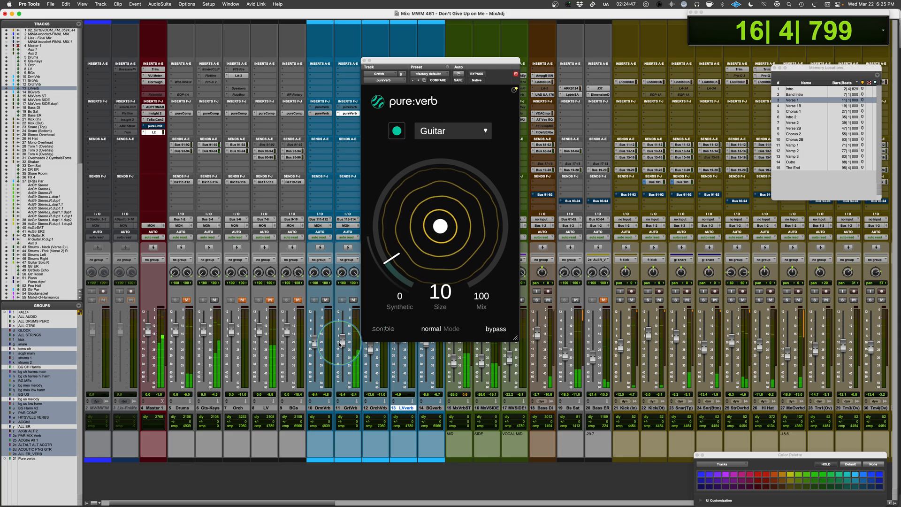
# Unmute the LV bus, mute the Gts-Keys bus and open pure:verb on the LVerb track, placing its window beside the reverb tracks.
pyautogui.click(270, 299)
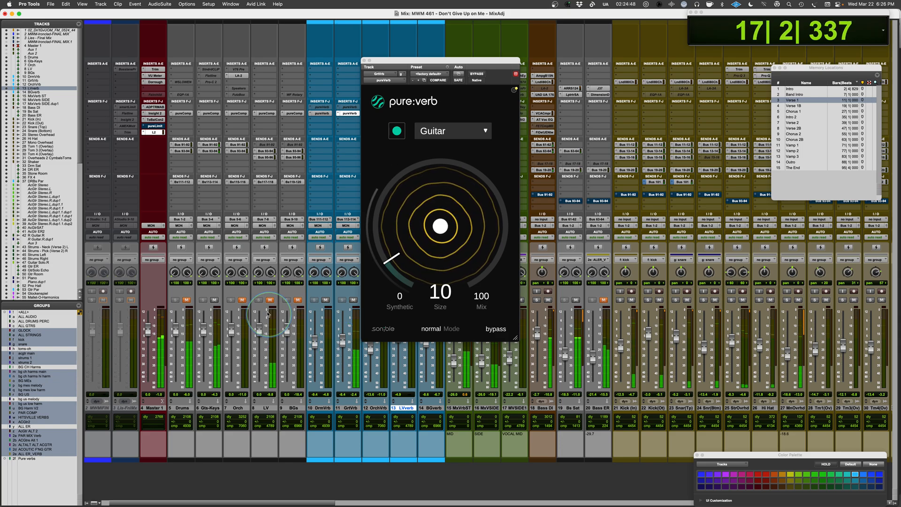
pyautogui.click(214, 300)
pyautogui.click(267, 113)
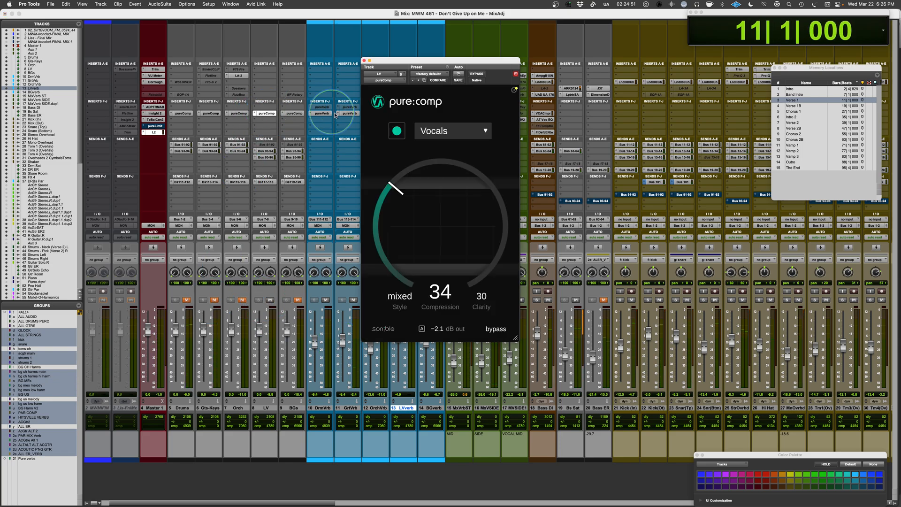
pyautogui.moveTo(406, 61); pyautogui.dragTo(540, 47)
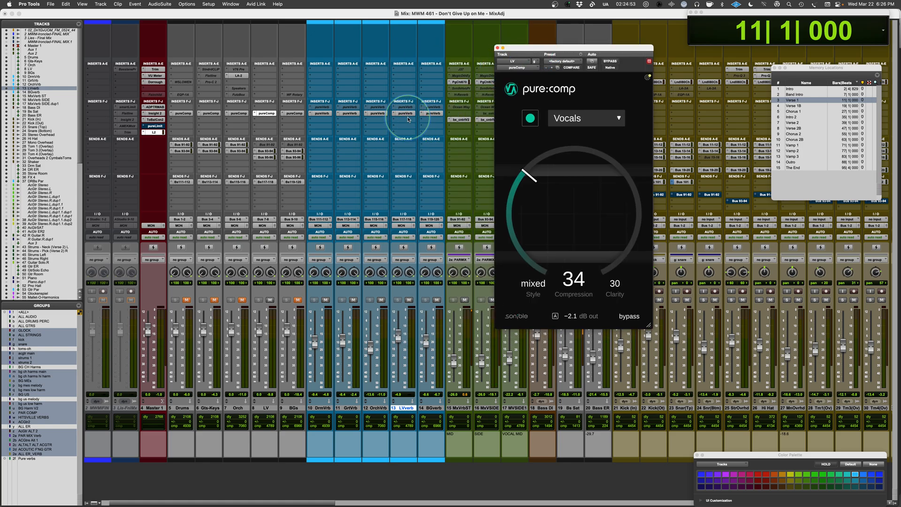
pyautogui.click(401, 88)
pyautogui.press('Escape')
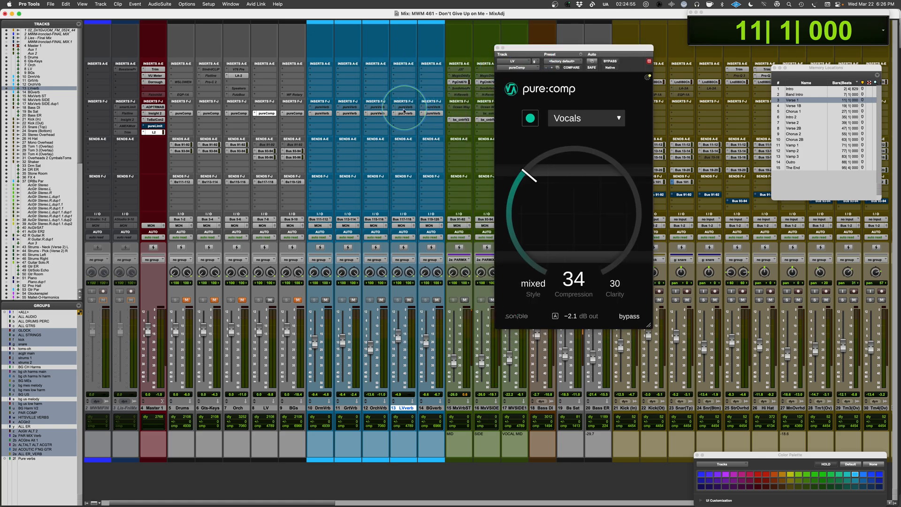
pyautogui.click(403, 113)
pyautogui.moveTo(572, 53); pyautogui.dragTo(496, 75)
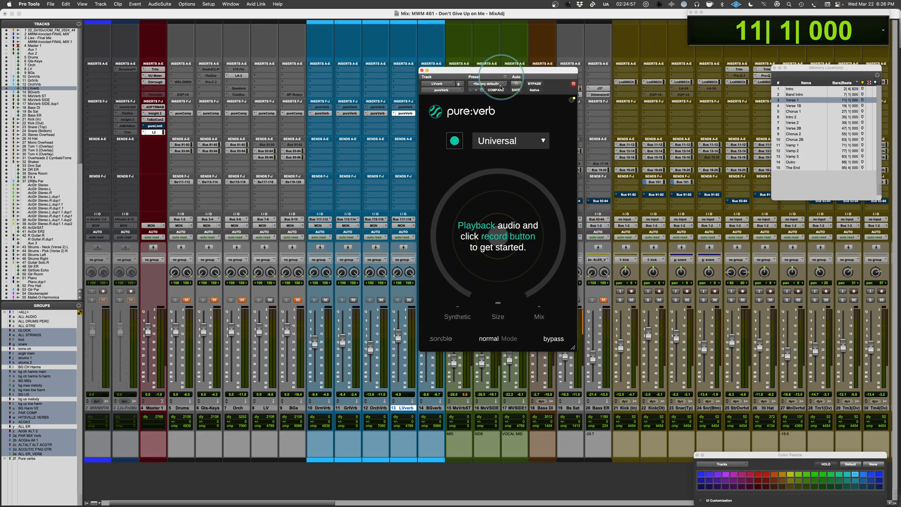
# Choose the Vocals profile for the lead vocal reverb and let pure:verb analyse the source during playback from Verse 1.
pyautogui.click(497, 141)
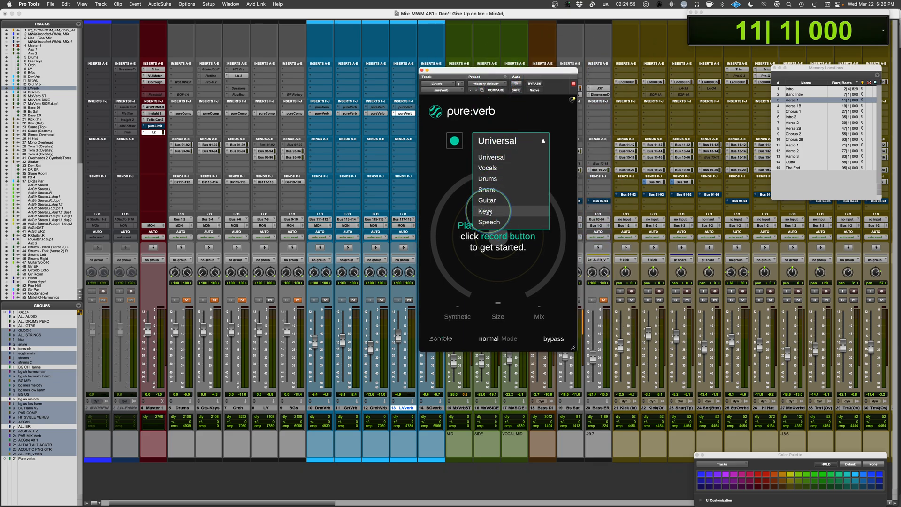
pyautogui.click(488, 168)
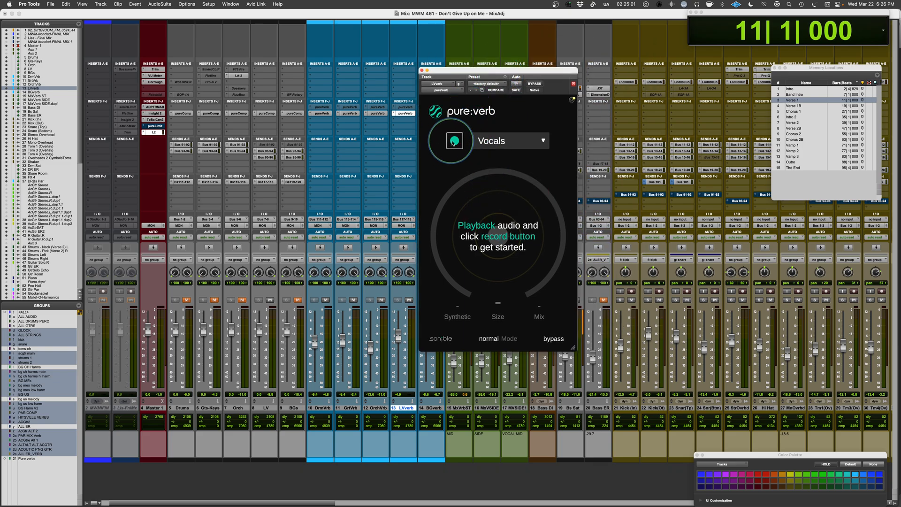
pyautogui.click(454, 141)
pyautogui.press('space')
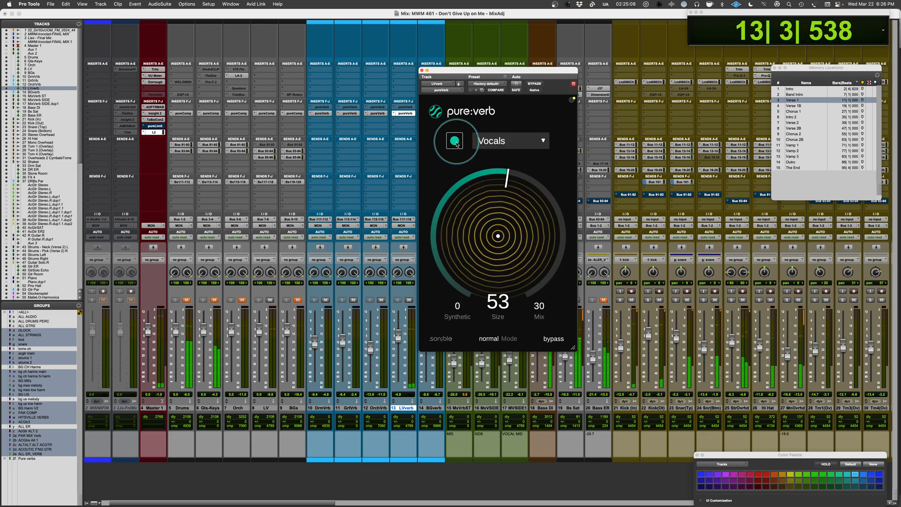
# Set the lead vocal reverb's mix to 100, try size 90 and audition infinite mode at size 83.
pyautogui.moveTo(540, 310); pyautogui.dragTo(495, 219)
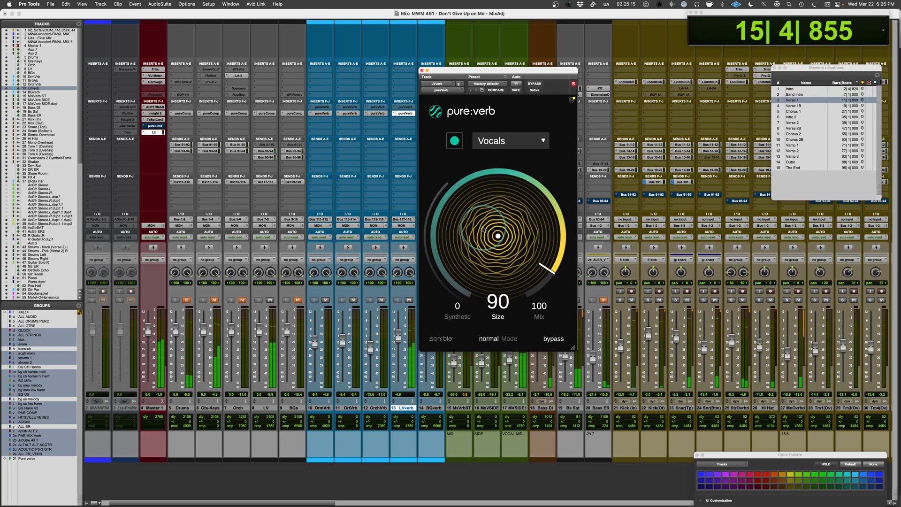
pyautogui.moveTo(484, 230); pyautogui.dragTo(484, 234)
pyautogui.click(490, 339)
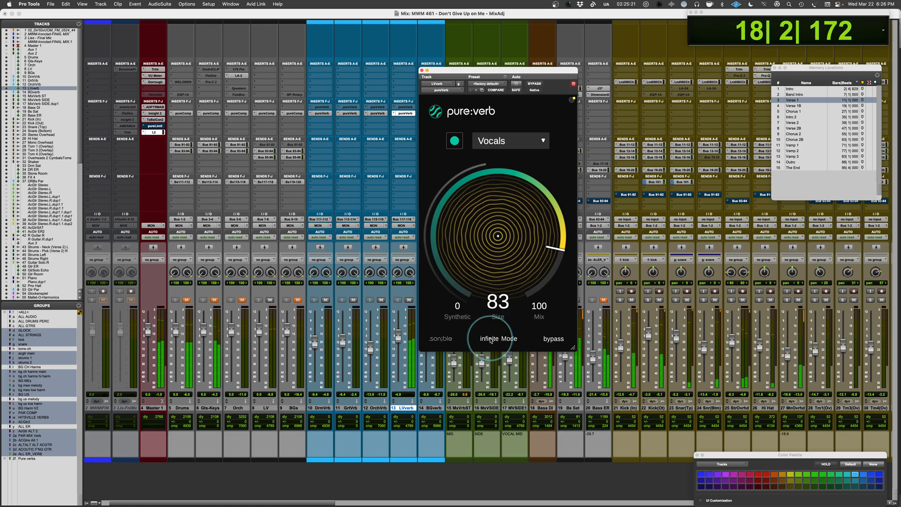
# Try the lead vocal reverb in reverse mode with synthetic at 100 and sizes between 66 and 82.
pyautogui.click(491, 340)
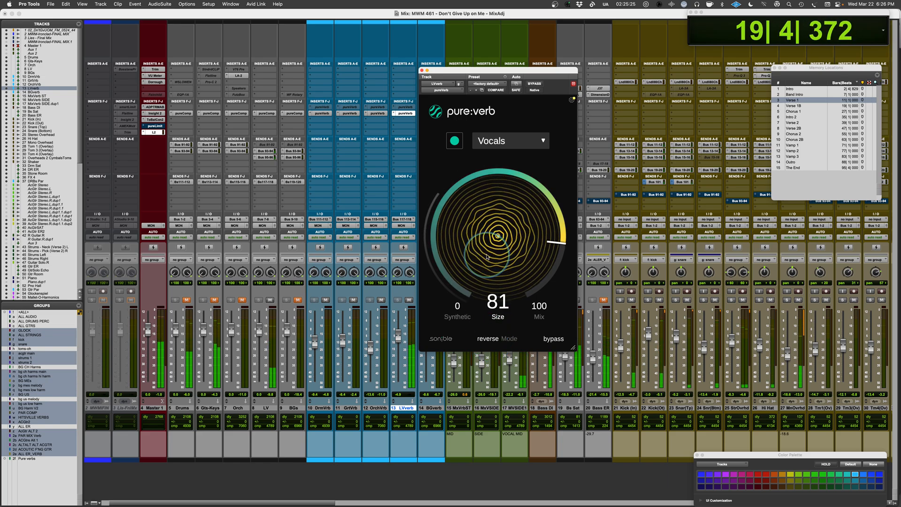
pyautogui.moveTo(487, 257); pyautogui.dragTo(487, 259)
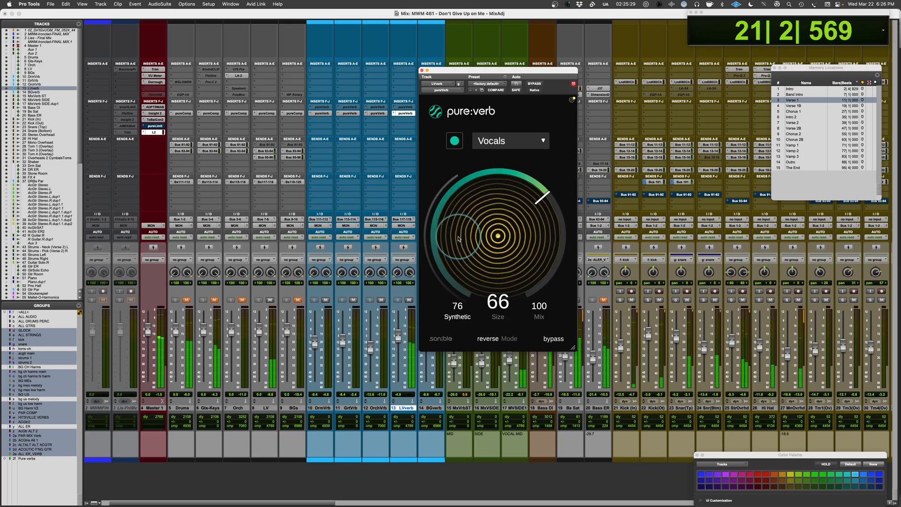
pyautogui.moveTo(461, 223); pyautogui.dragTo(485, 228)
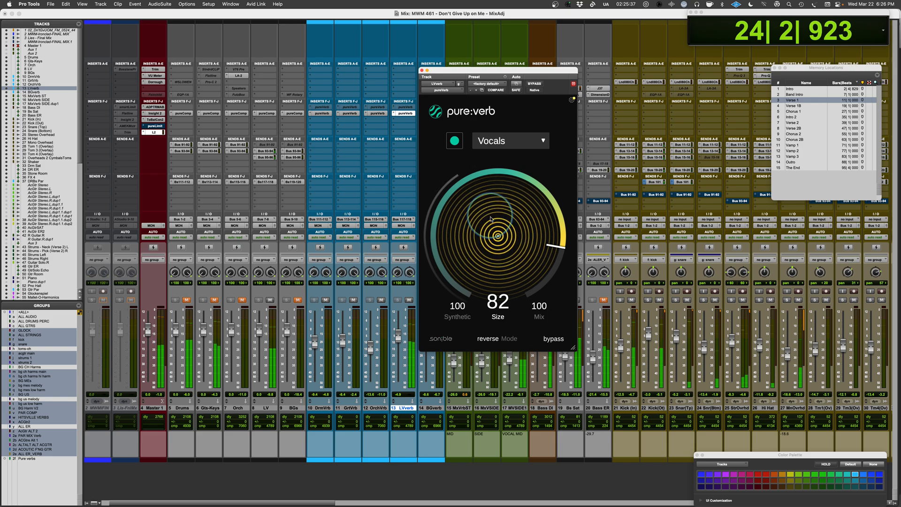
pyautogui.moveTo(491, 220); pyautogui.dragTo(489, 222)
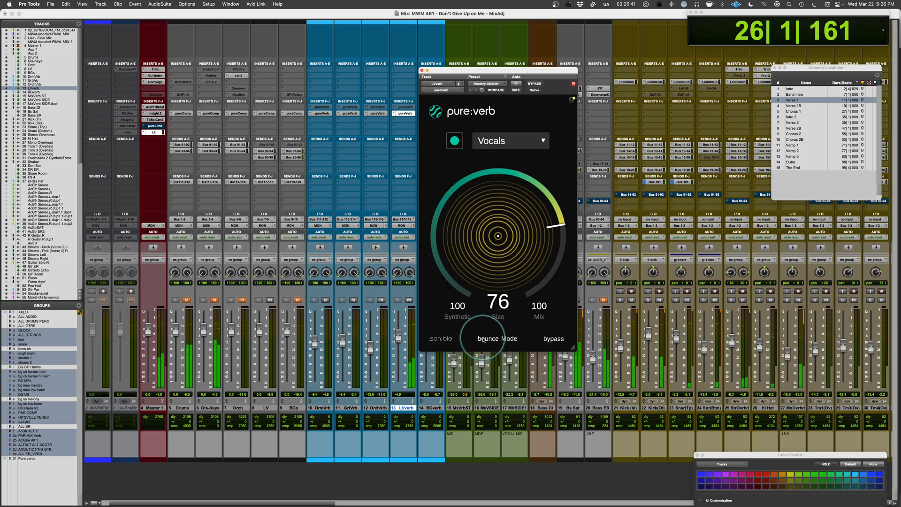
# Try bounce mode on the lead vocal reverb, auditioning several sizes and ending with size 66 and synthetic 24.
pyautogui.click(488, 338)
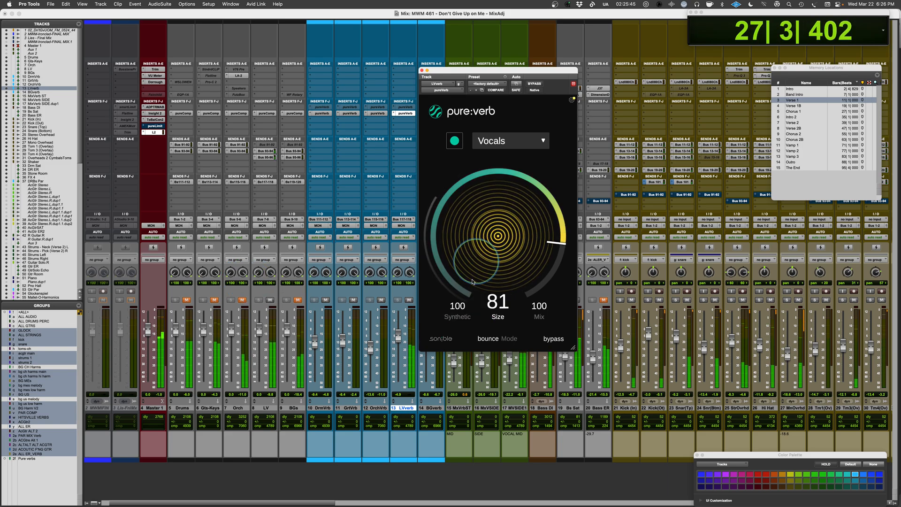
pyautogui.moveTo(490, 254); pyautogui.dragTo(492, 251)
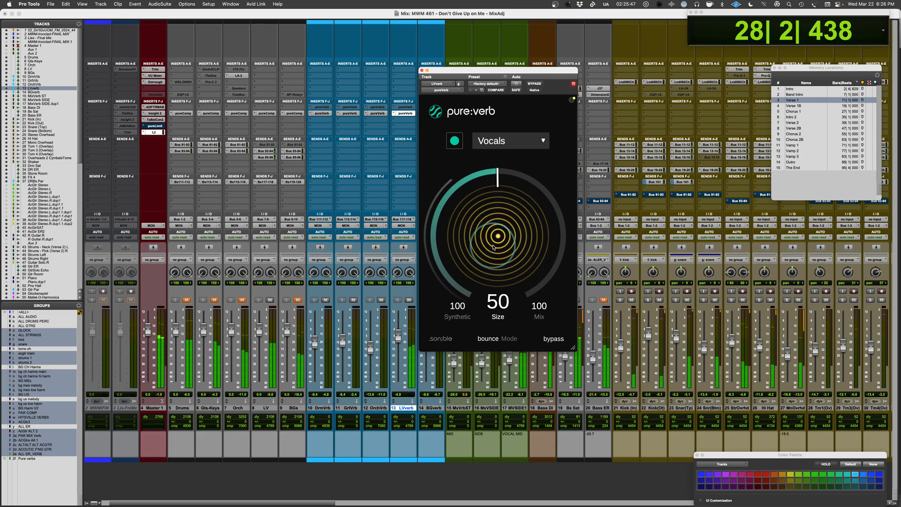
pyautogui.moveTo(458, 315); pyautogui.dragTo(463, 388)
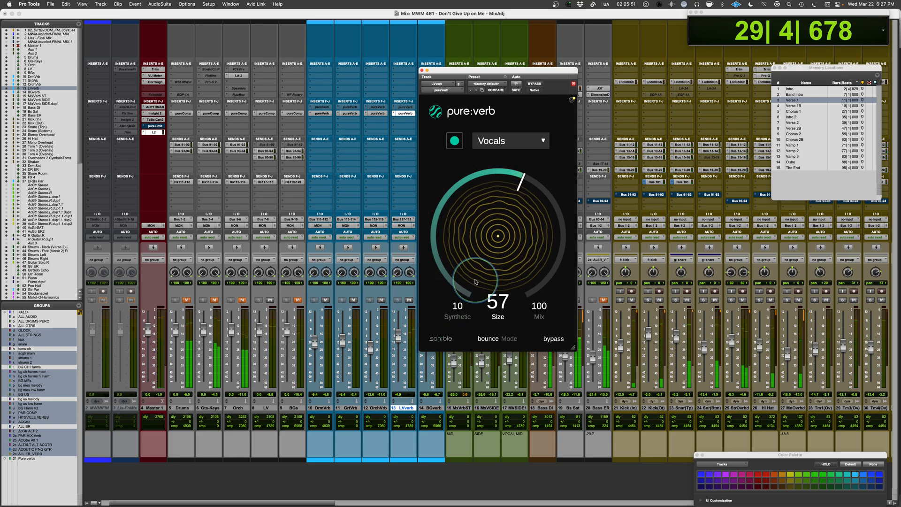
pyautogui.moveTo(481, 357); pyautogui.dragTo(476, 270)
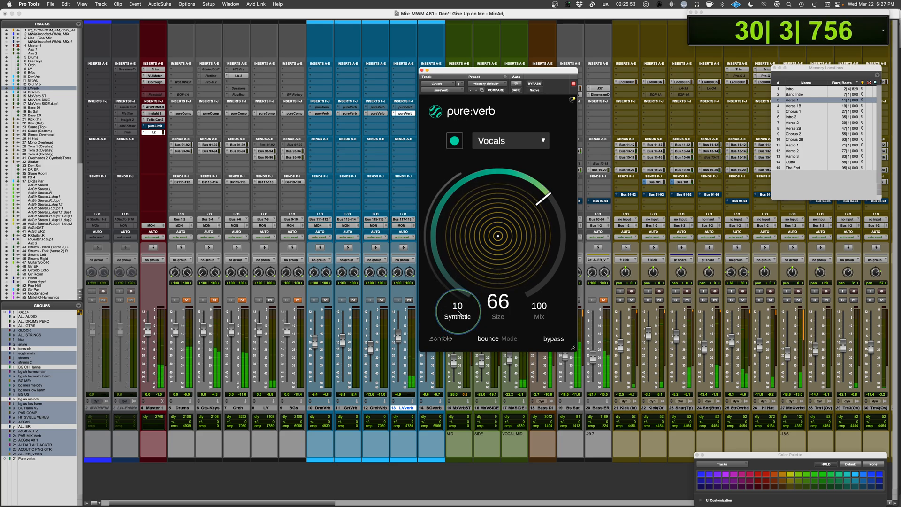
pyautogui.moveTo(458, 310)
pyautogui.mouseDown()
pyautogui.moveTo(457, 367)
pyautogui.moveTo(461, 294)
pyautogui.mouseUp()
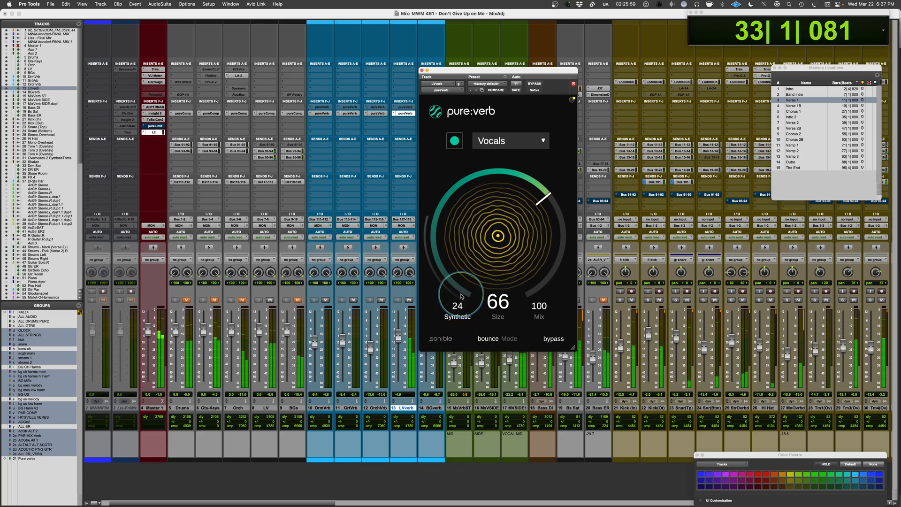
# Raise the LVerb fader slightly, try the reverb at size 78 with synthetic 100, and stop playback.
pyautogui.click(406, 336)
pyautogui.moveTo(398, 335); pyautogui.dragTo(399, 330)
pyautogui.moveTo(487, 243); pyautogui.dragTo(489, 231)
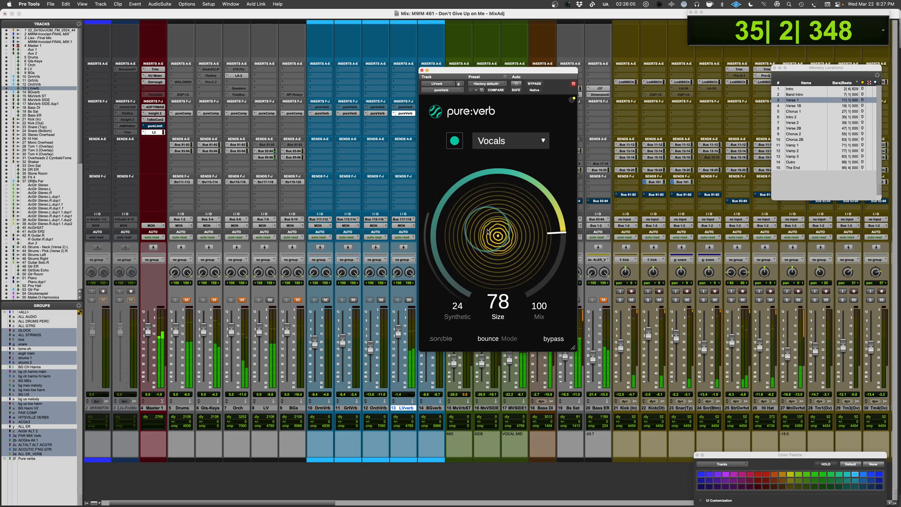
pyautogui.moveTo(463, 275); pyautogui.dragTo(463, 267)
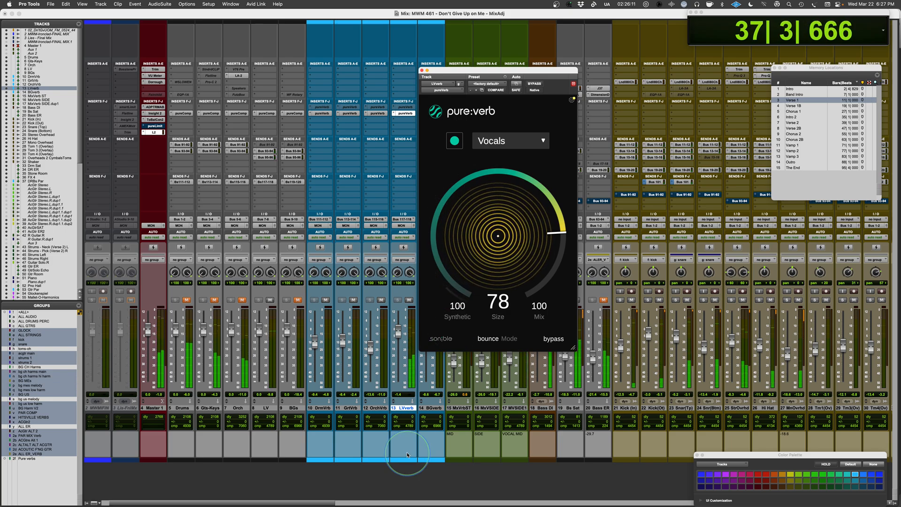
pyautogui.press('space')
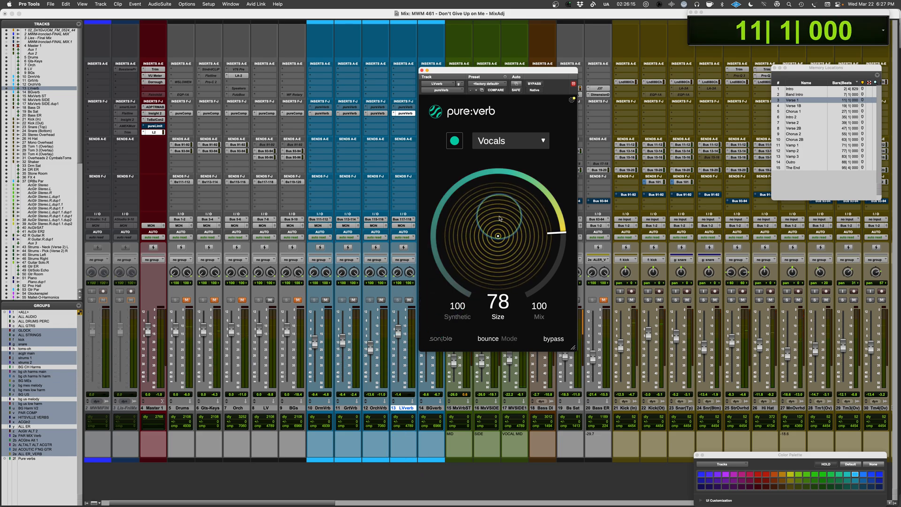
# Compare the Universal, Vocals and Guitar profiles on the lead vocal reverb during playback, ending on Guitar at size 56.
pyautogui.click(542, 140)
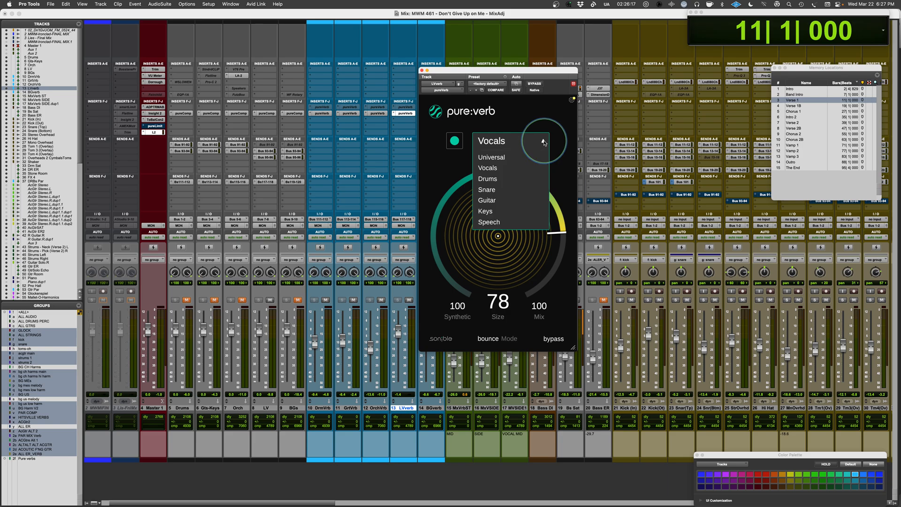
pyautogui.click(508, 160)
pyautogui.press('space')
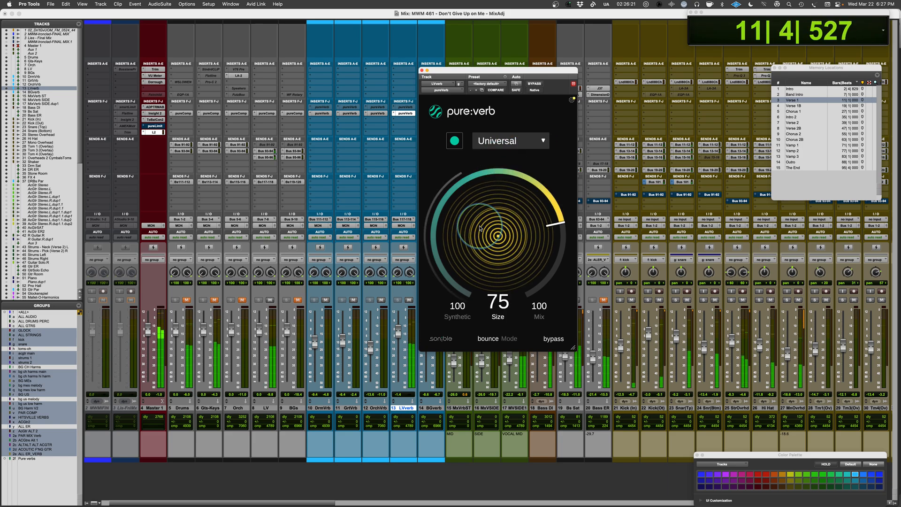
pyautogui.click(503, 139)
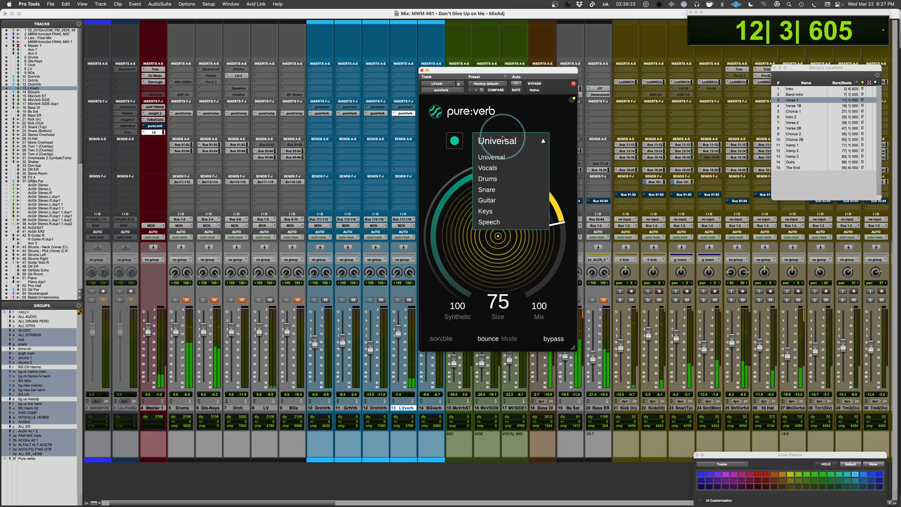
pyautogui.click(489, 167)
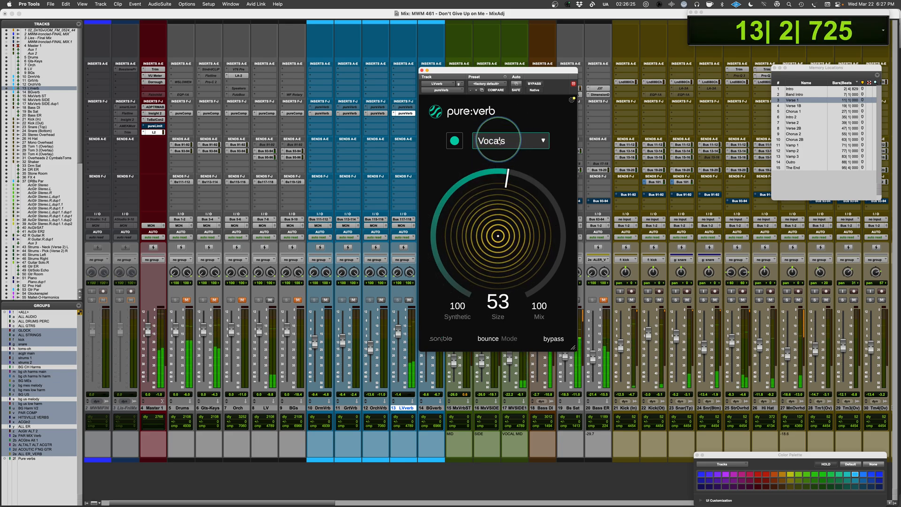
pyautogui.click(498, 141)
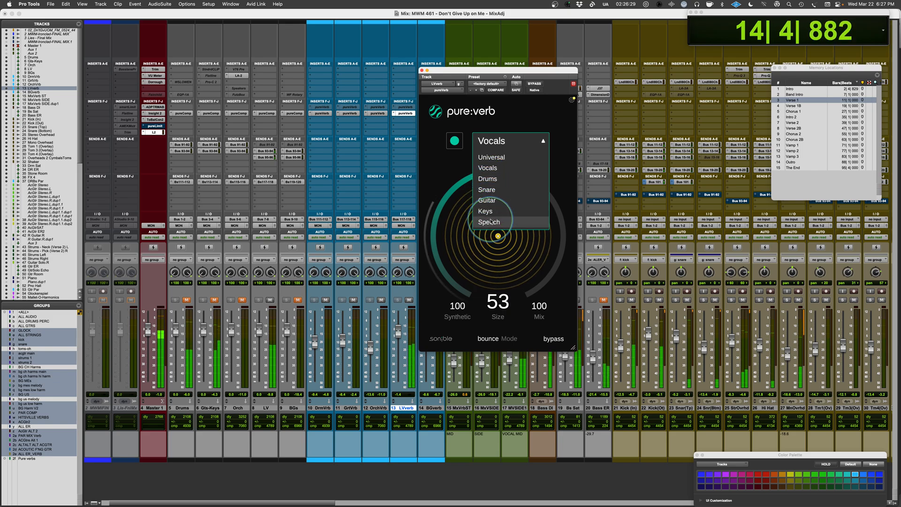
pyautogui.click(488, 201)
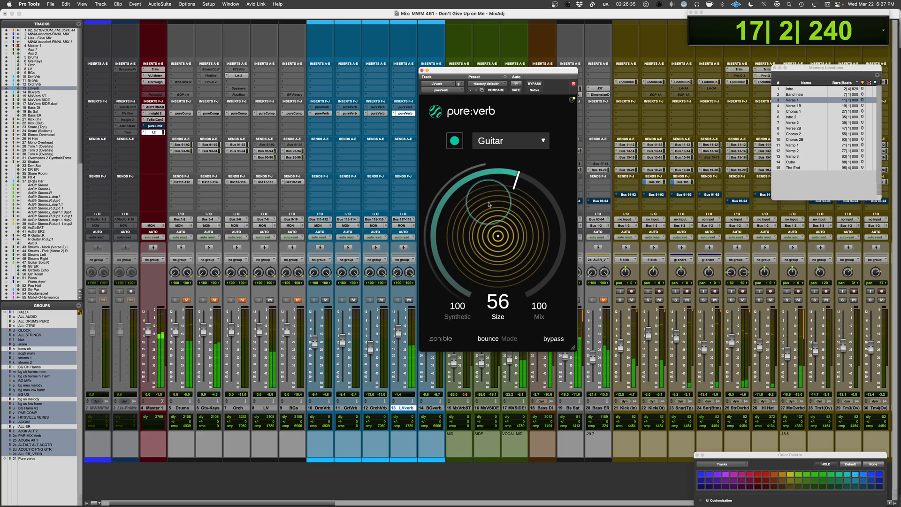
pyautogui.press('space')
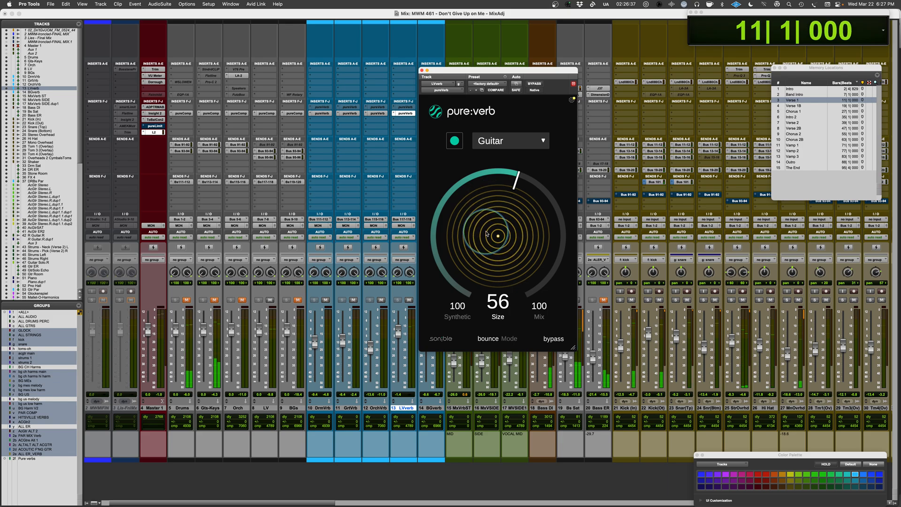
# Lower the lead vocal reverb's synthetic amount to 60 and on to 0 while auditioning the verse.
pyautogui.moveTo(455, 310); pyautogui.dragTo(455, 340)
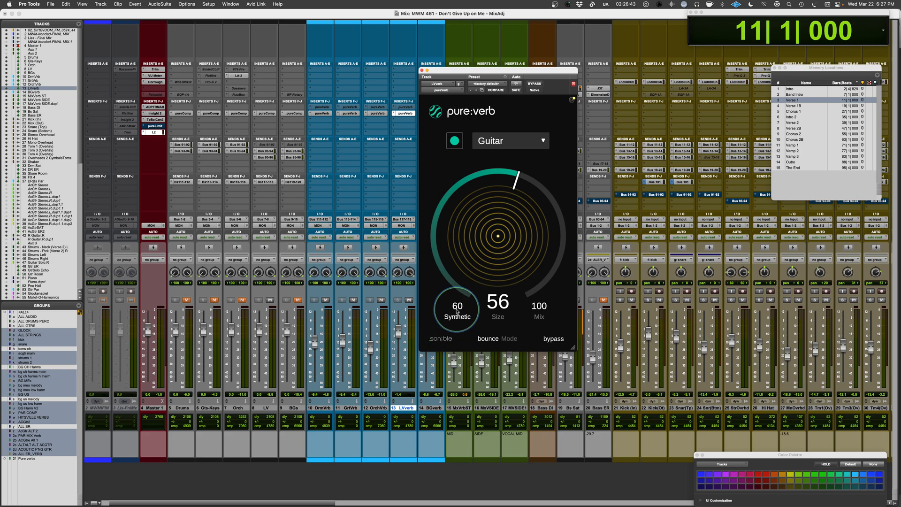
pyautogui.press('space')
pyautogui.moveTo(458, 310); pyautogui.dragTo(452, 389)
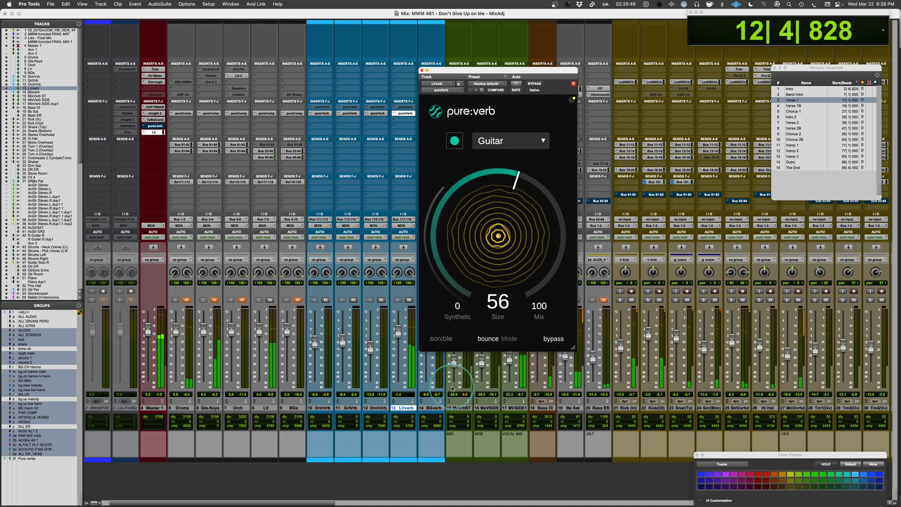
pyautogui.press('space')
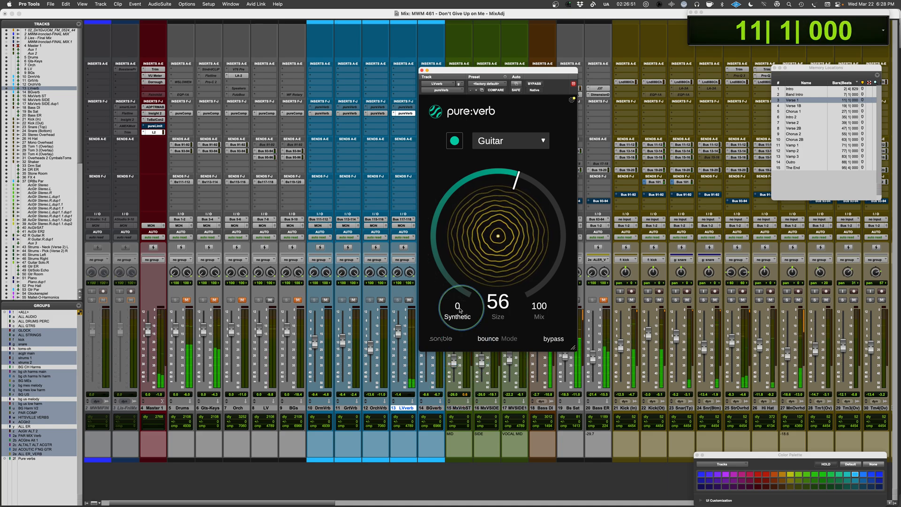
# Return the lead vocal reverb to the Vocals profile in normal mode, set its size to 34 and audition it.
pyautogui.click(497, 141)
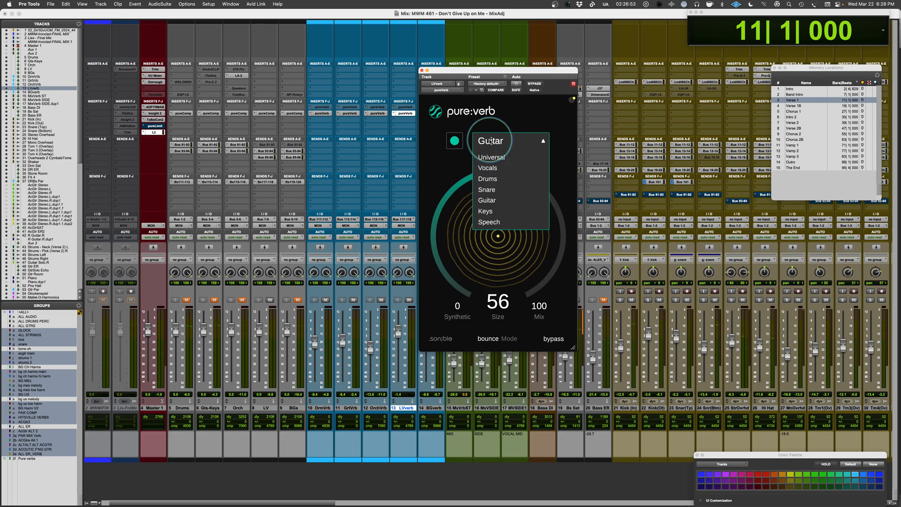
pyautogui.click(491, 187)
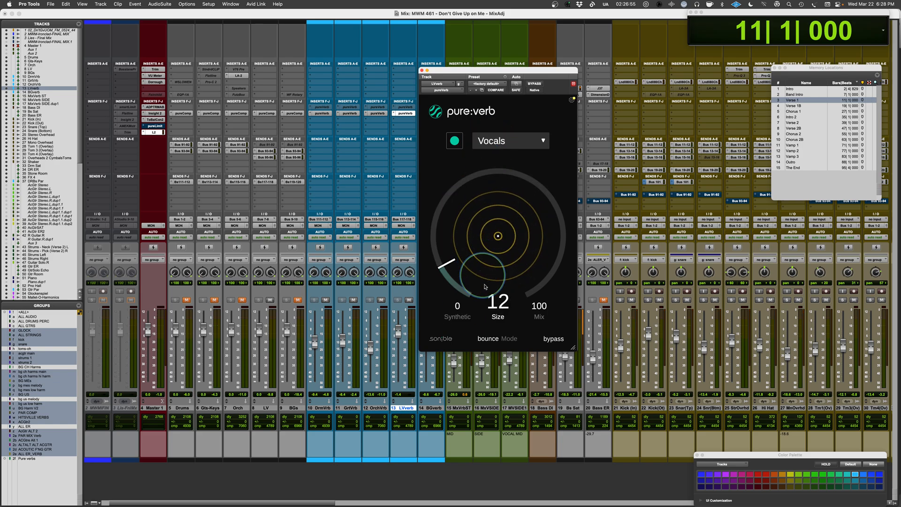
pyautogui.click(493, 338)
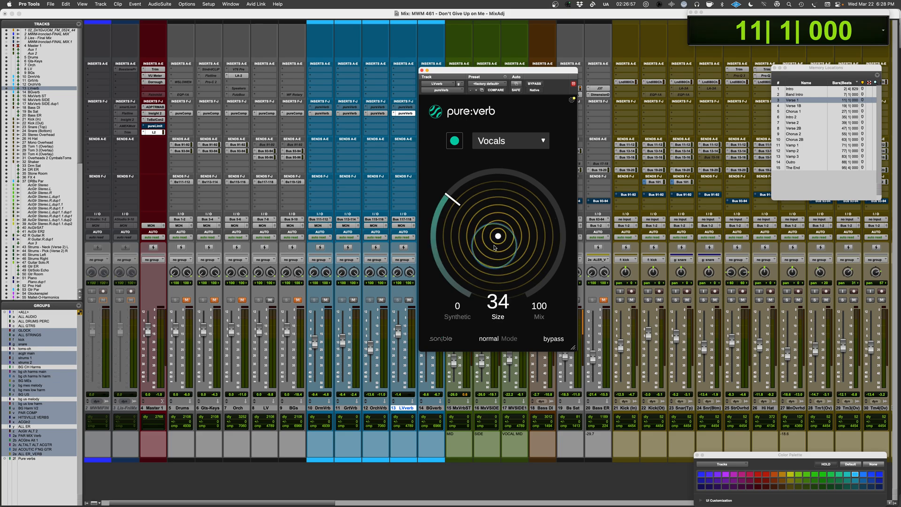
pyautogui.press('space')
pyautogui.moveTo(489, 256); pyautogui.dragTo(480, 246)
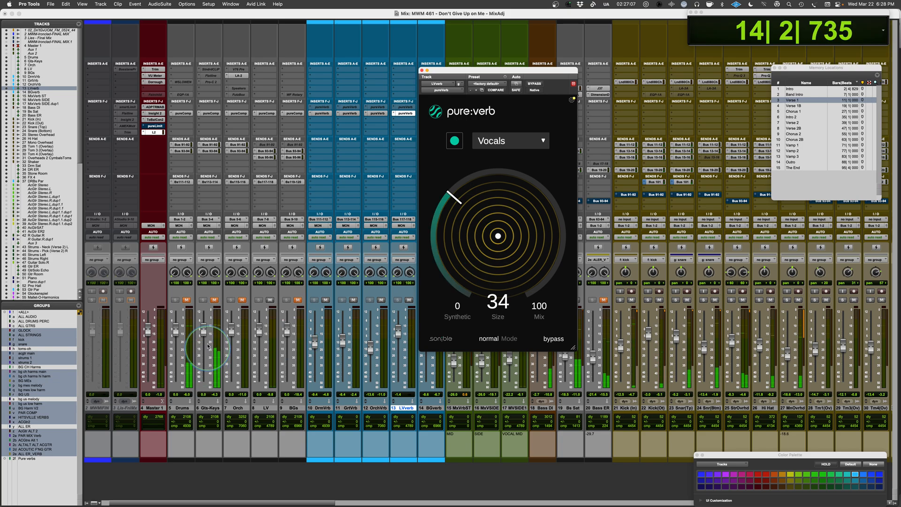
# Unmute the Drums and Gts-Keys buses, lower the LVerb fader slightly and set the vocal reverb's size to 28 in playback.
pyautogui.click(187, 300)
pyautogui.click(215, 300)
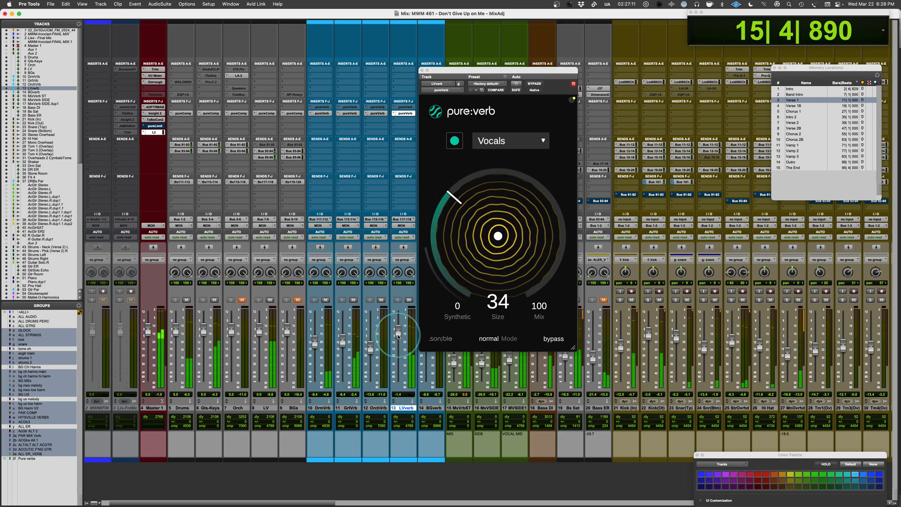
pyautogui.moveTo(398, 337); pyautogui.dragTo(397, 338)
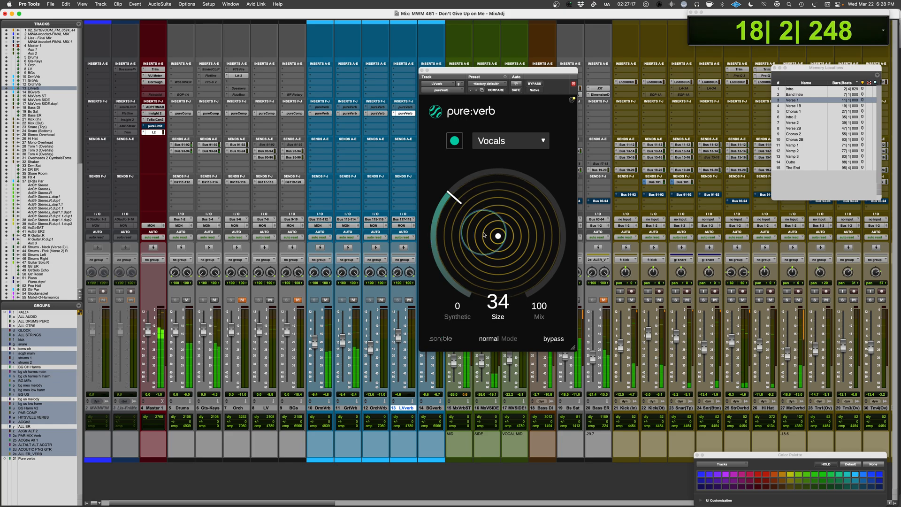
pyautogui.moveTo(484, 235); pyautogui.dragTo(485, 235)
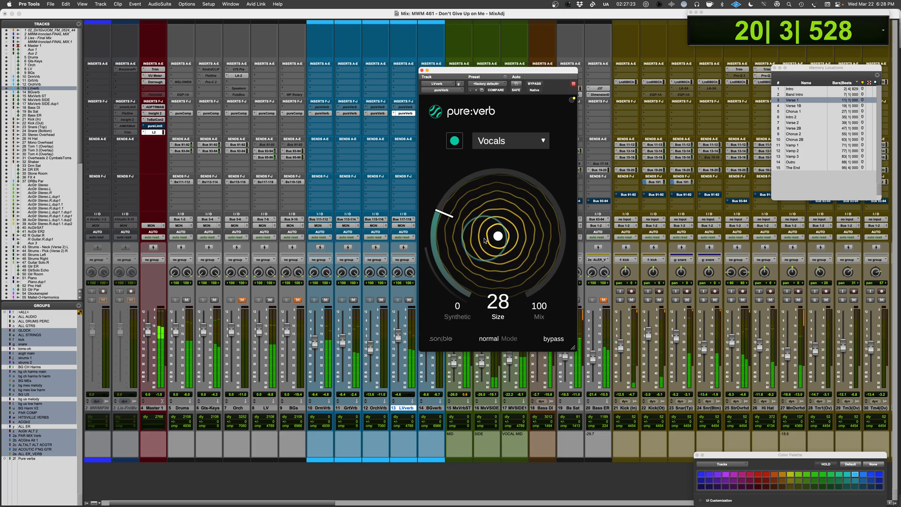
pyautogui.moveTo(398, 335); pyautogui.dragTo(398, 338)
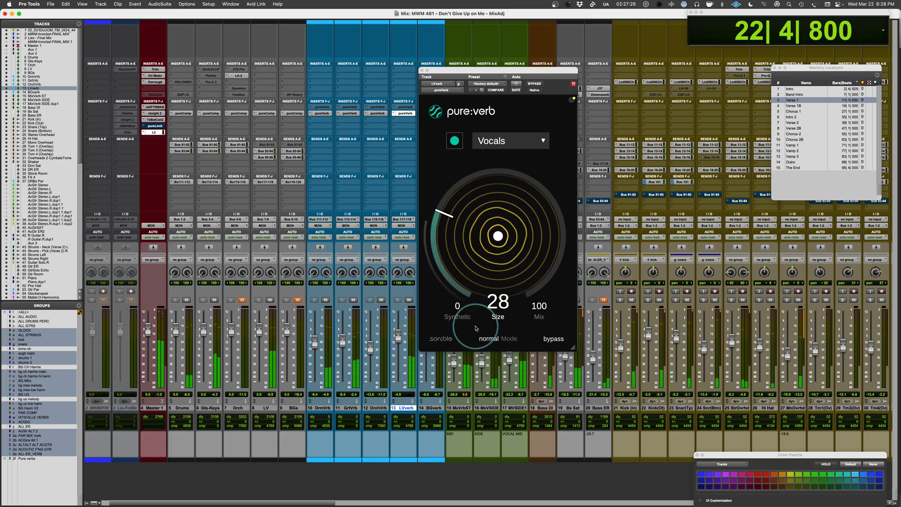
# Open pure:verb on the OrchVrb track, choose the Keys profile and analyse the orchestra during playback with its bus unmuted.
pyautogui.click(377, 113)
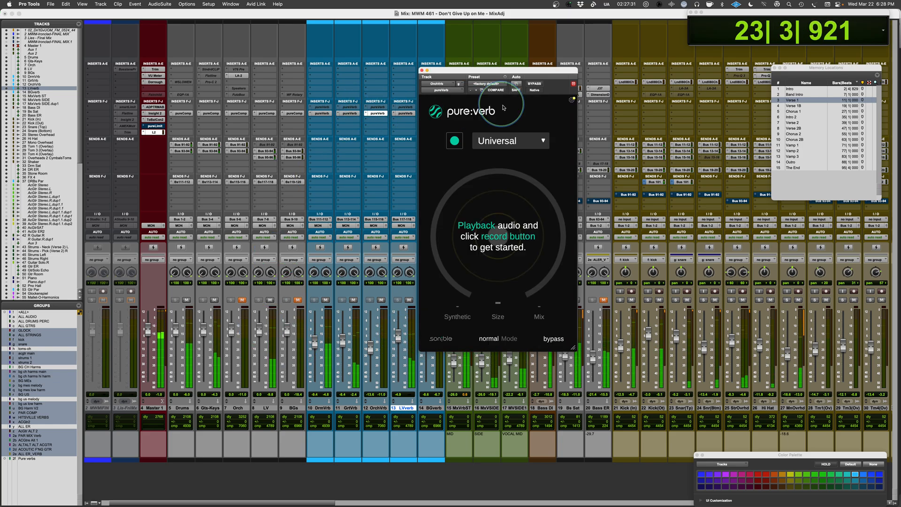
pyautogui.click(507, 141)
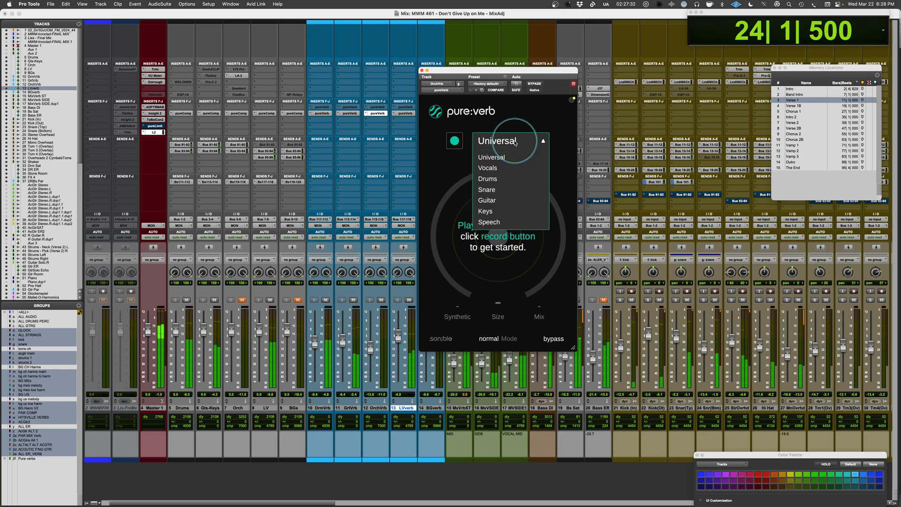
pyautogui.click(500, 210)
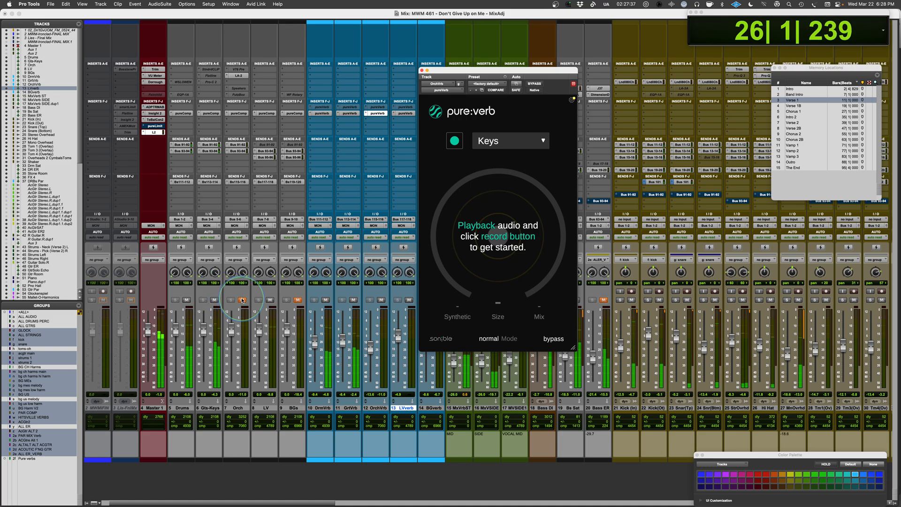
pyautogui.click(454, 142)
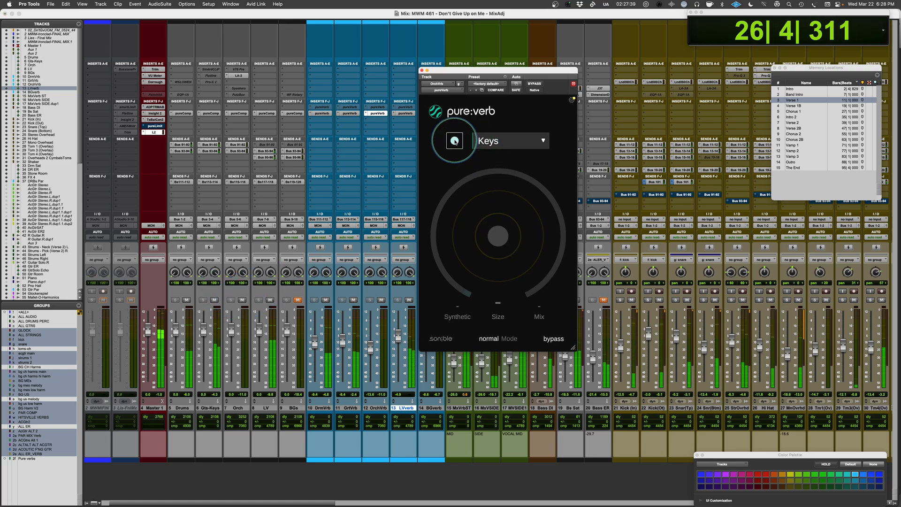
# Mute the Gts-Keys, Drums and LV buses, keeping BGs muted, to isolate the orchestra during the reverb analysis.
pyautogui.click(213, 300)
pyautogui.click(187, 301)
pyautogui.click(298, 300)
pyautogui.click(270, 299)
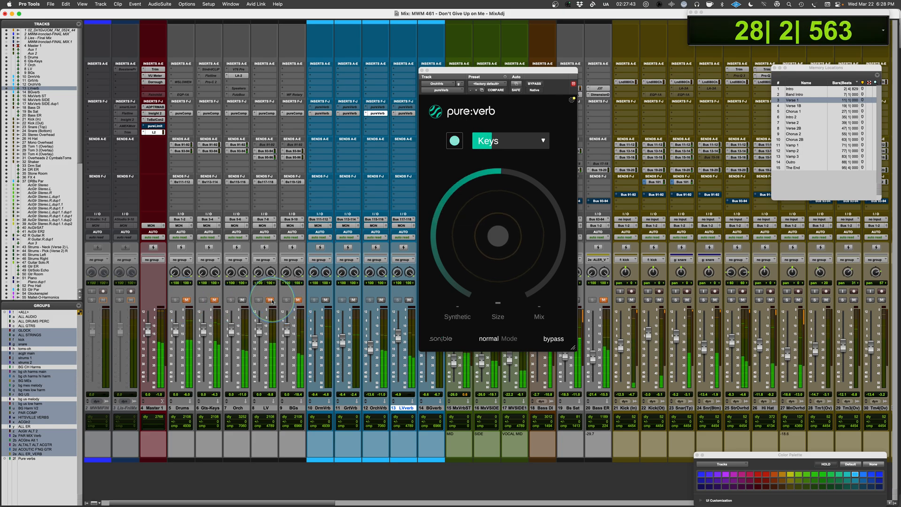
# Switch the orchestra reverb to bounce mode, set its size to 65 and raise the OrchVrb fader slightly in playback.
pyautogui.click(446, 317)
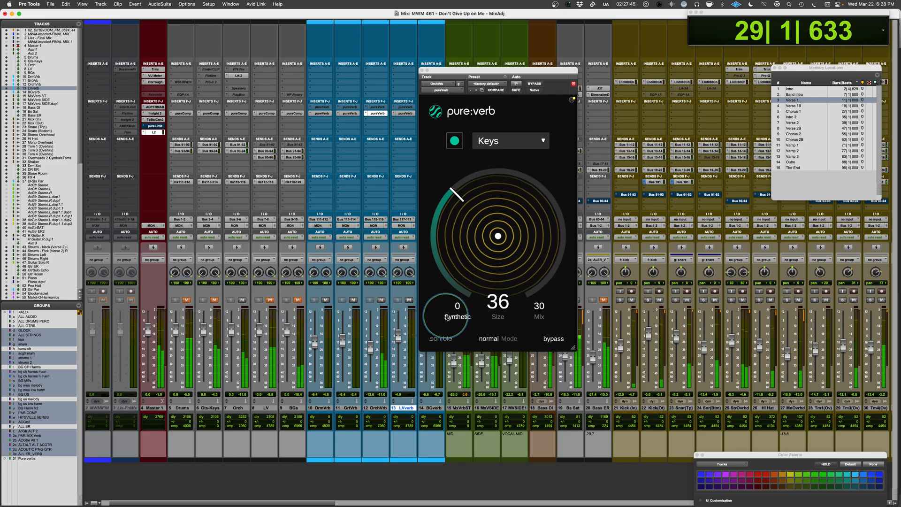
pyautogui.moveTo(466, 232); pyautogui.dragTo(470, 225)
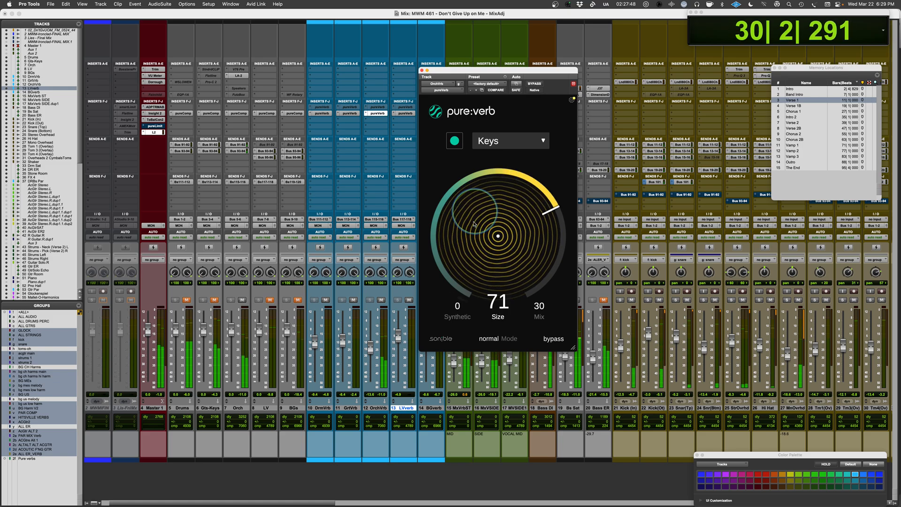
pyautogui.click(495, 339)
pyautogui.click(495, 341)
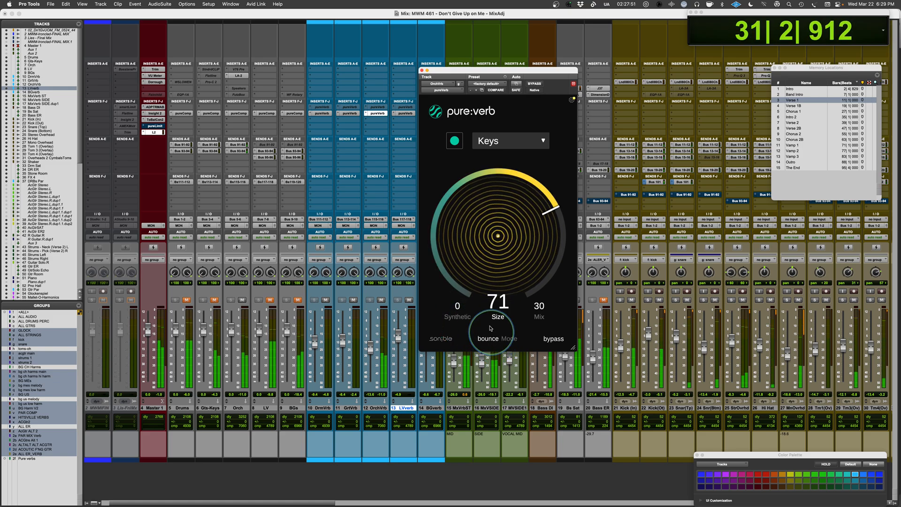
pyautogui.moveTo(482, 258); pyautogui.dragTo(483, 259)
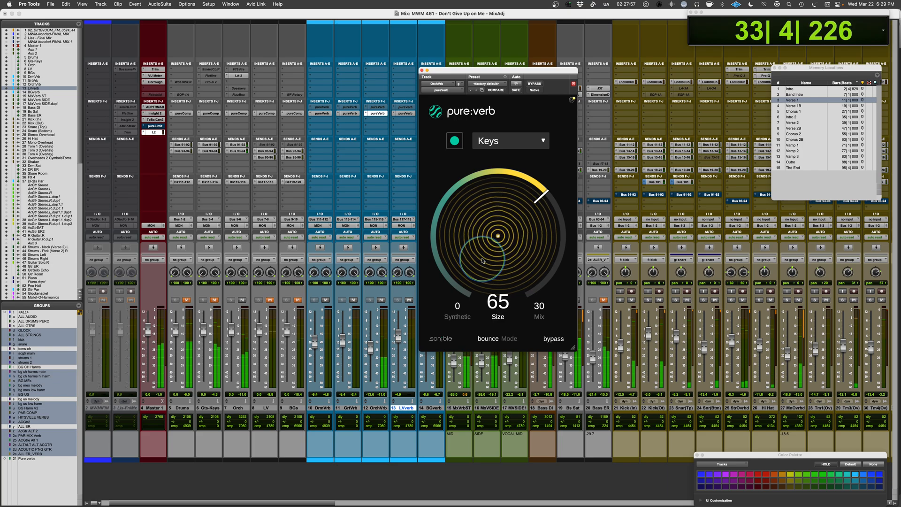
pyautogui.moveTo(371, 348)
pyautogui.mouseDown()
pyautogui.moveTo(373, 326)
pyautogui.moveTo(374, 346)
pyautogui.mouseUp()
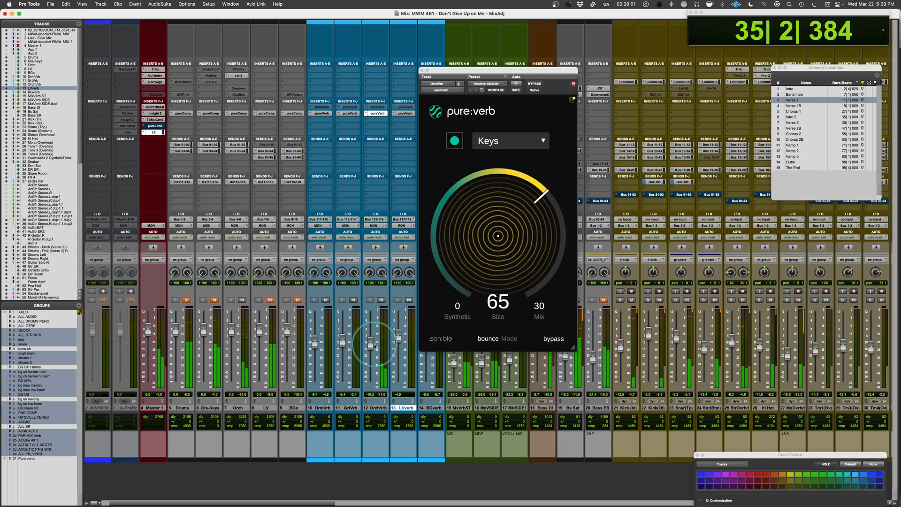
pyautogui.press('space')
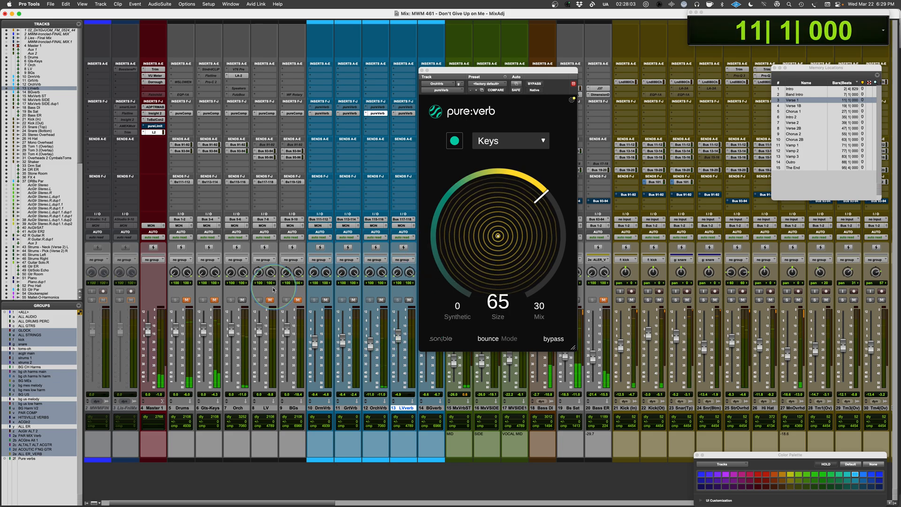
# Move to Vamp 1, unmute the BGs bus, mute the Orch bus and start playback.
pyautogui.click(797, 145)
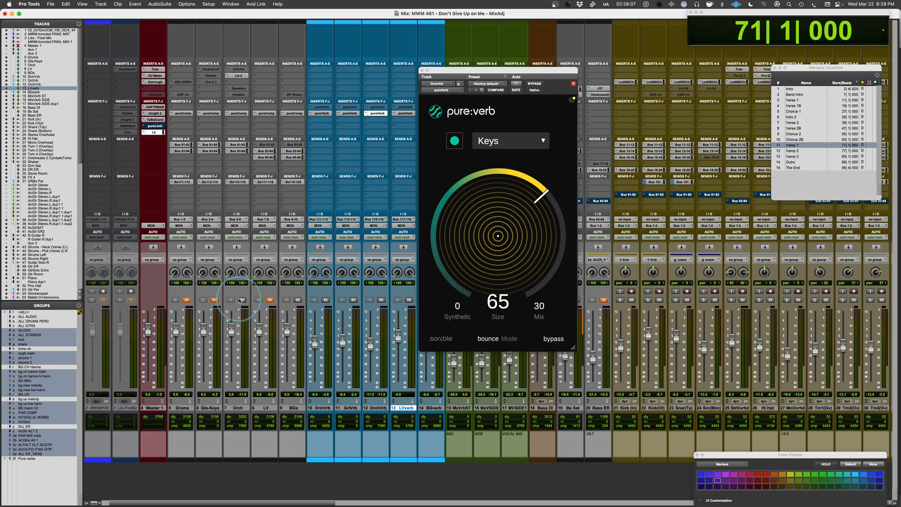
pyautogui.click(242, 300)
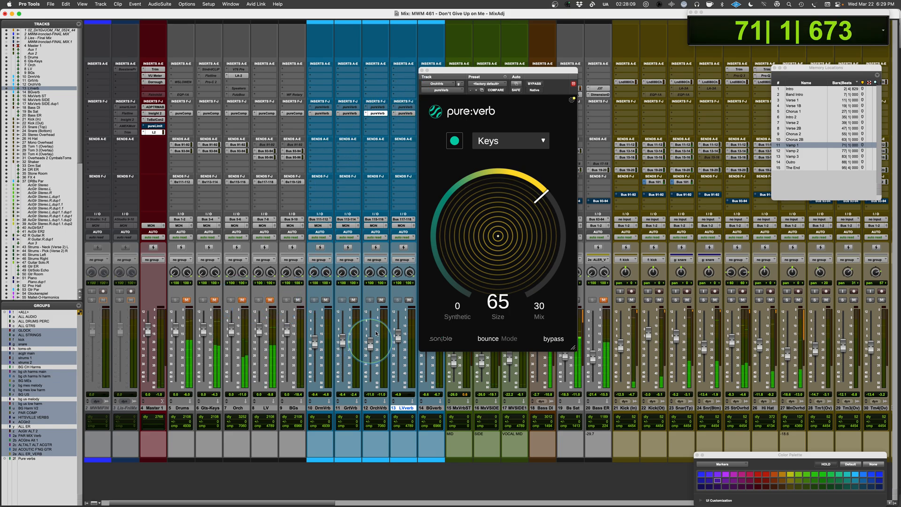
pyautogui.press('space')
# Open pure:verb on the BGverb track, choose the Vocals profile and analyse the background vocals.
pyautogui.click(440, 92)
pyautogui.moveTo(471, 70); pyautogui.dragTo(579, 62)
pyautogui.click(431, 113)
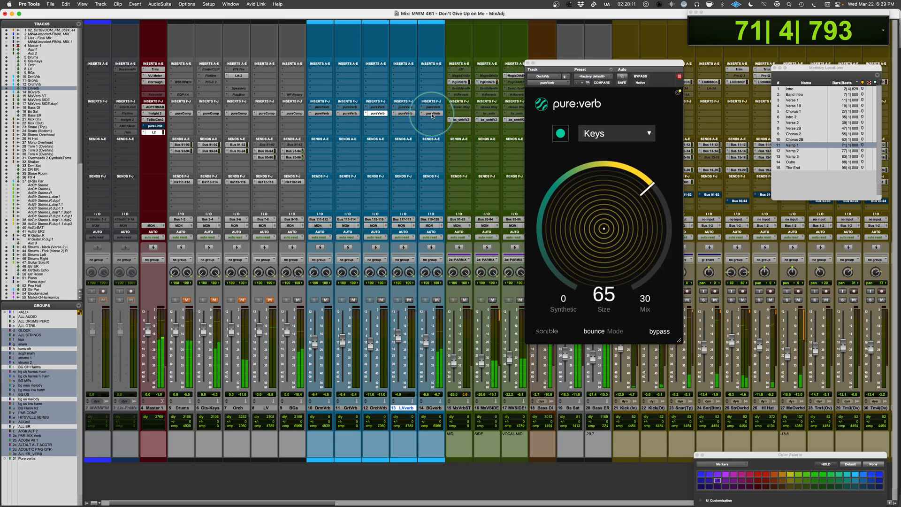
pyautogui.click(606, 133)
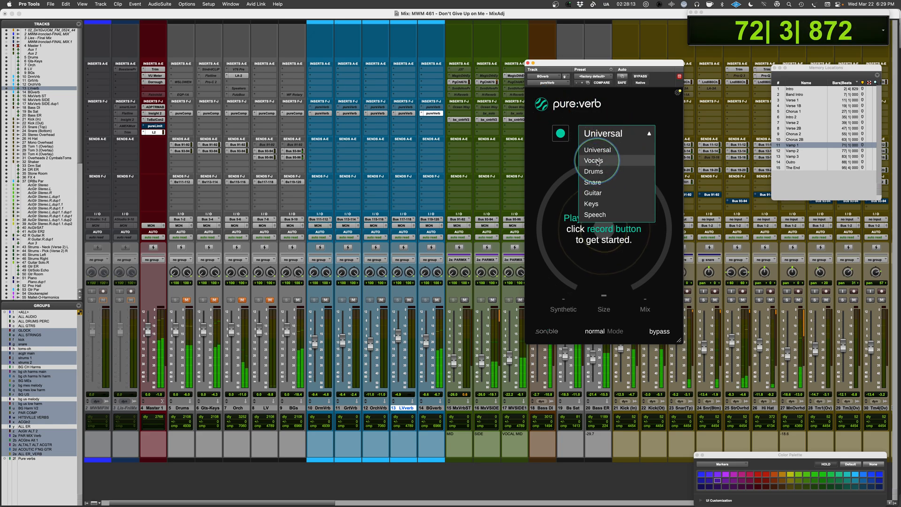
pyautogui.click(592, 154)
pyautogui.click(562, 134)
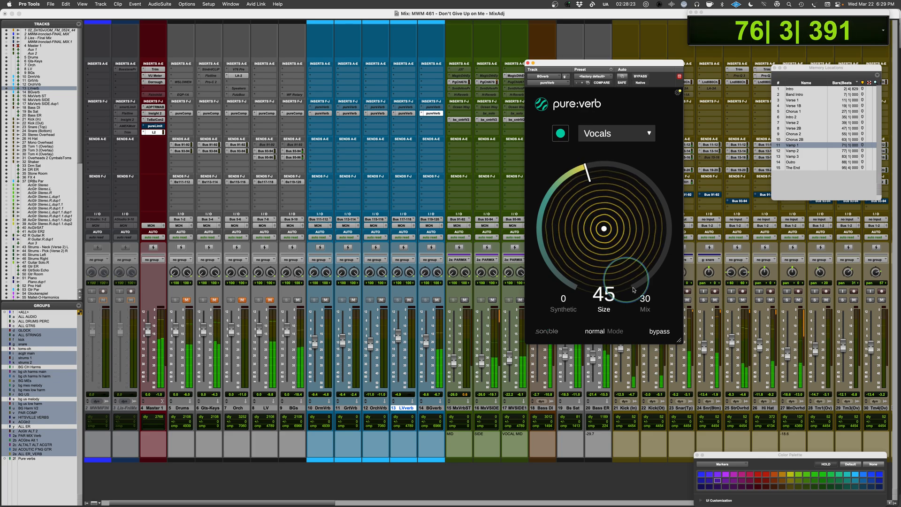
# Set the mix to 100 on the BGverb and OrchVrb reverbs, and give BGverb a size of 50 and synthetic amount of 55.
pyautogui.moveTo(644, 299); pyautogui.dragTo(630, 122)
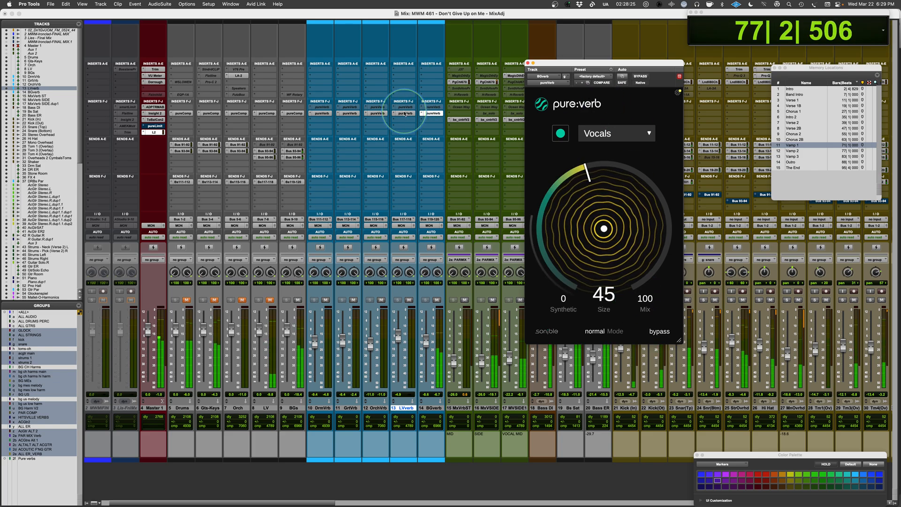
pyautogui.click(404, 113)
pyautogui.click(430, 113)
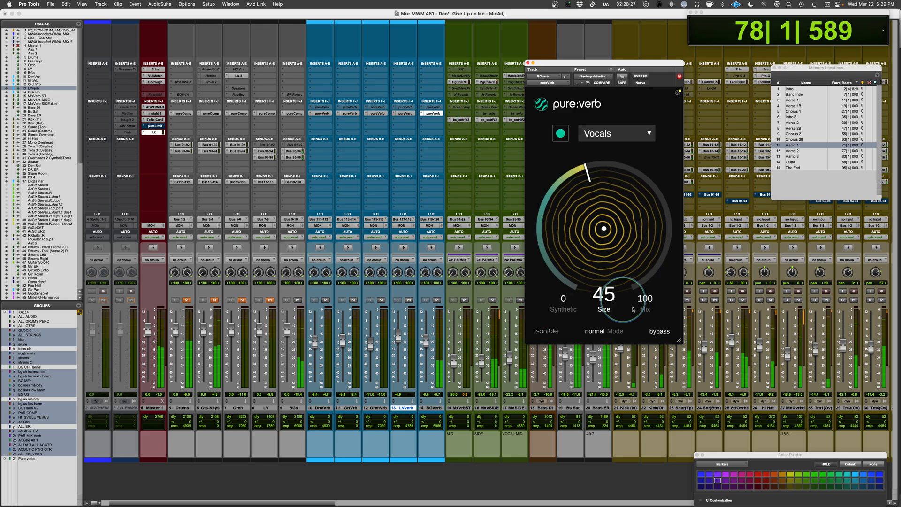
pyautogui.click(376, 114)
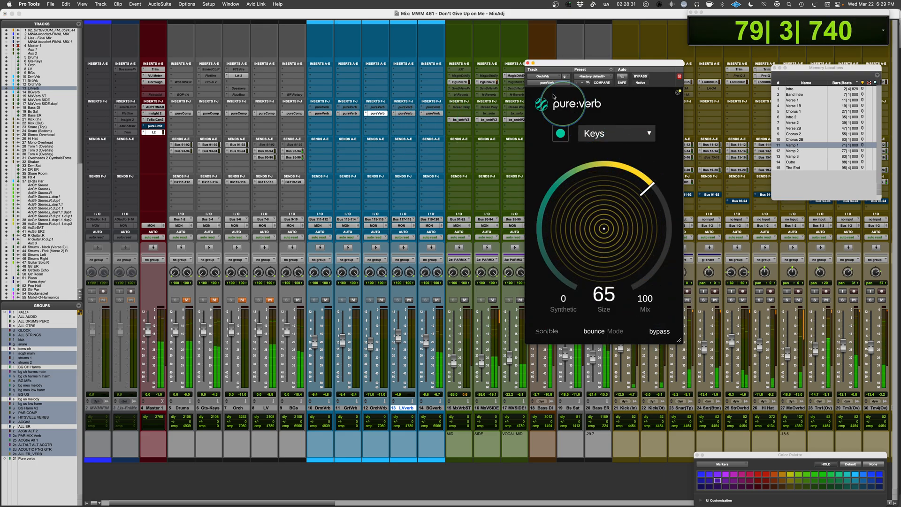
pyautogui.click(431, 113)
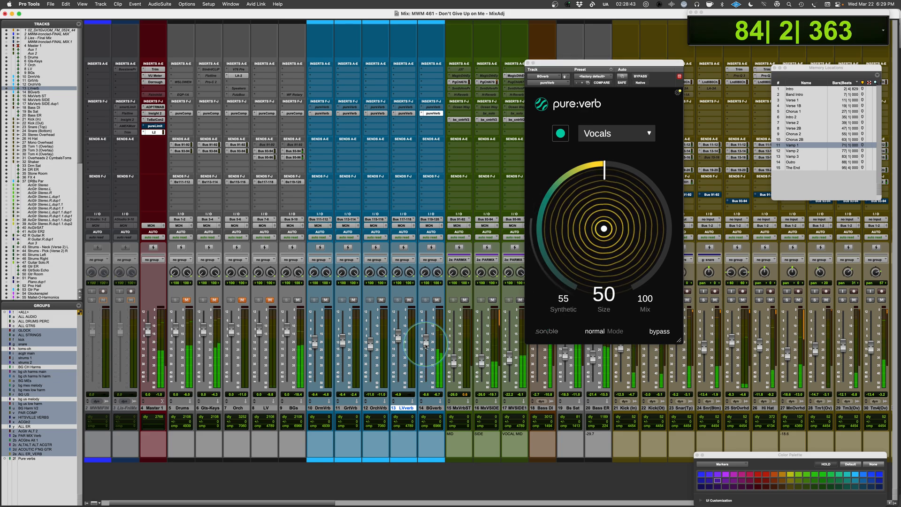
# Unmute the Drums, Gts-Keys, LV and Orch buses to hear the full mix.
pyautogui.click(186, 299)
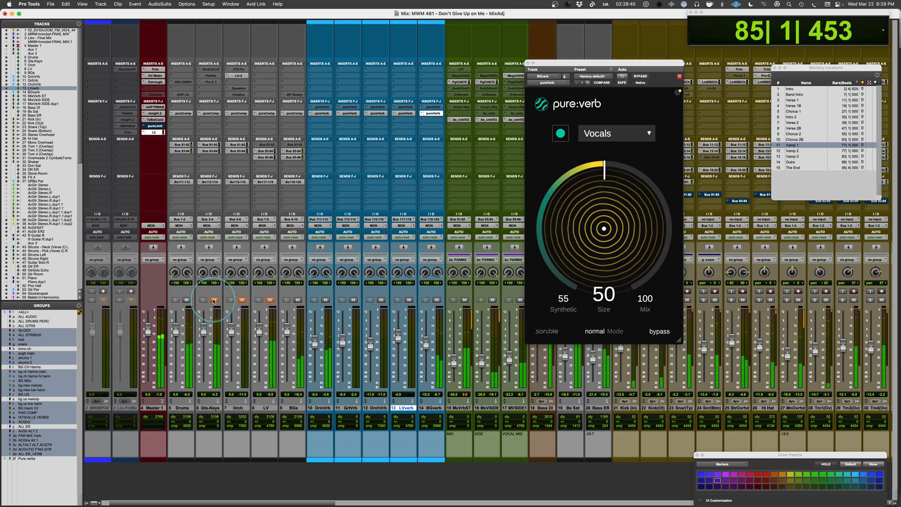
pyautogui.click(214, 299)
pyautogui.click(270, 300)
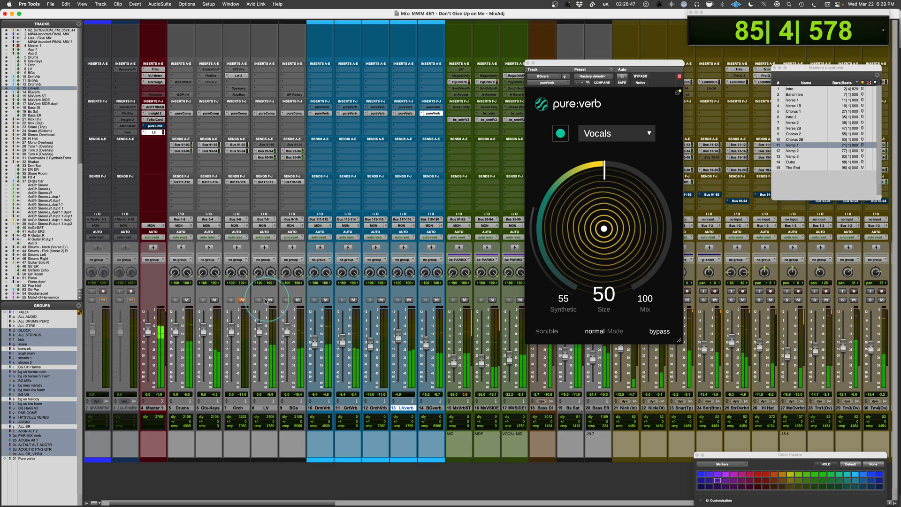
pyautogui.click(241, 299)
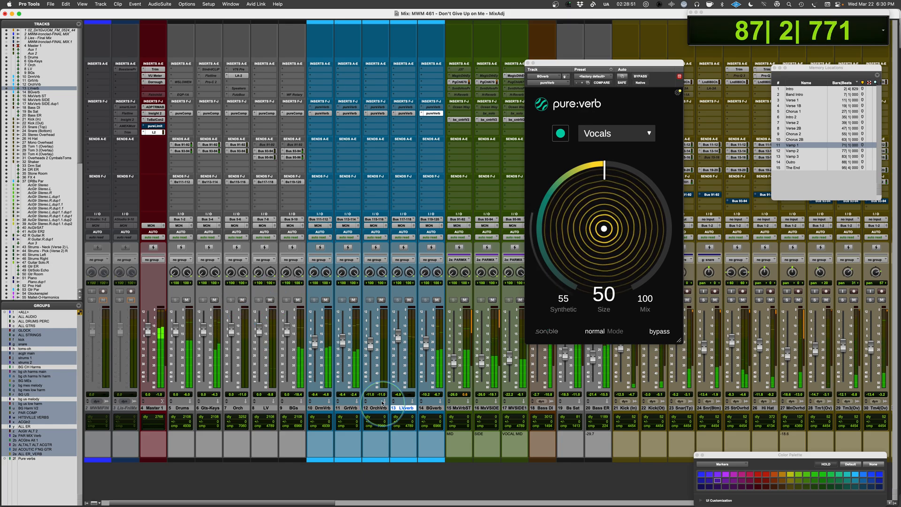
# Enable the Pure verbs group and compare the mix from Vamp 1 with all five reverb tracks muted and unmuted.
pyautogui.click(26, 458)
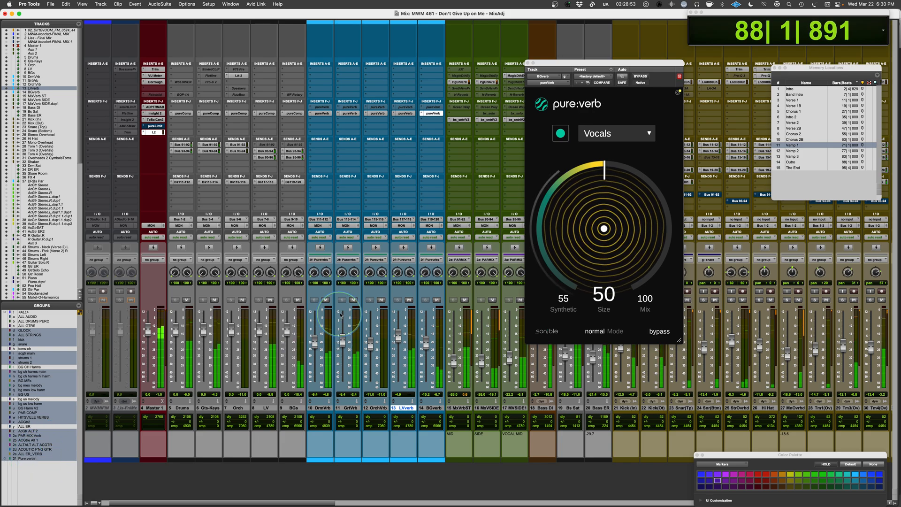
pyautogui.click(353, 301)
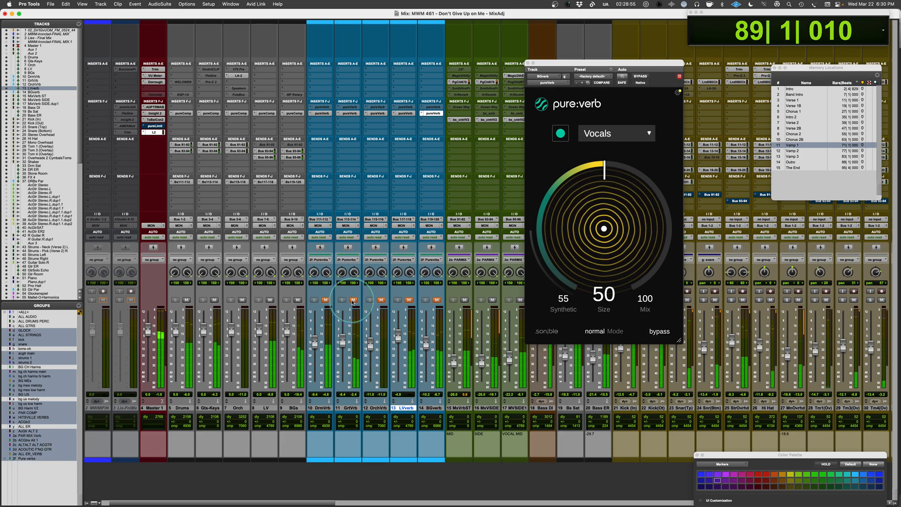
pyautogui.click(803, 145)
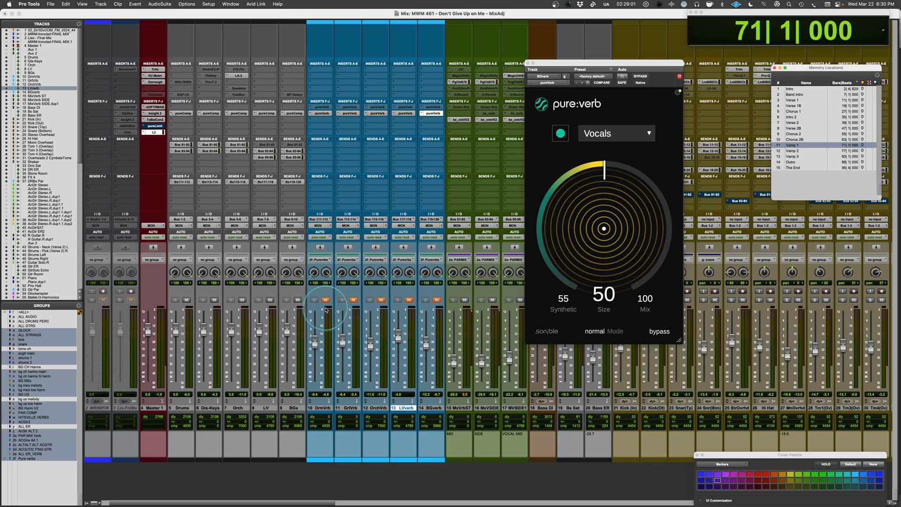
pyautogui.press('space')
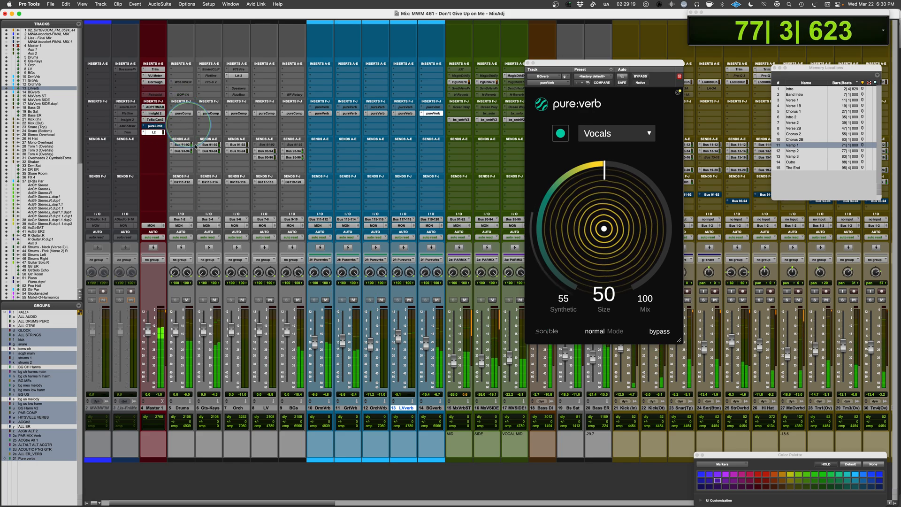
# Select the Drums through BGs buses and compare the mix with pure:comp bypassed and active on all of them.
pyautogui.click(182, 408)
pyautogui.keyDown('shift'); pyautogui.click(295, 408); pyautogui.keyUp('shift')
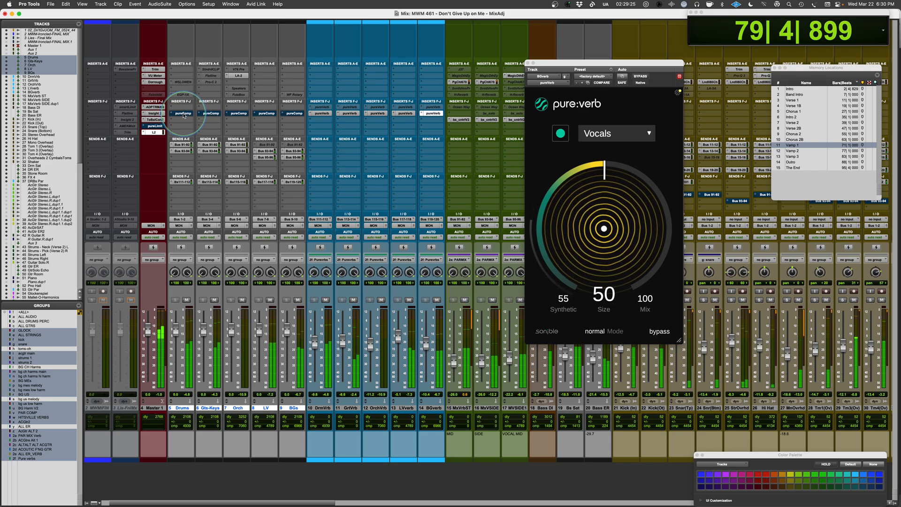
pyautogui.keyDown('alt'); pyautogui.keyDown('shift'); pyautogui.keyDown('super'); pyautogui.click(184, 113); pyautogui.keyUp('super'); pyautogui.keyUp('shift'); pyautogui.keyUp('alt')
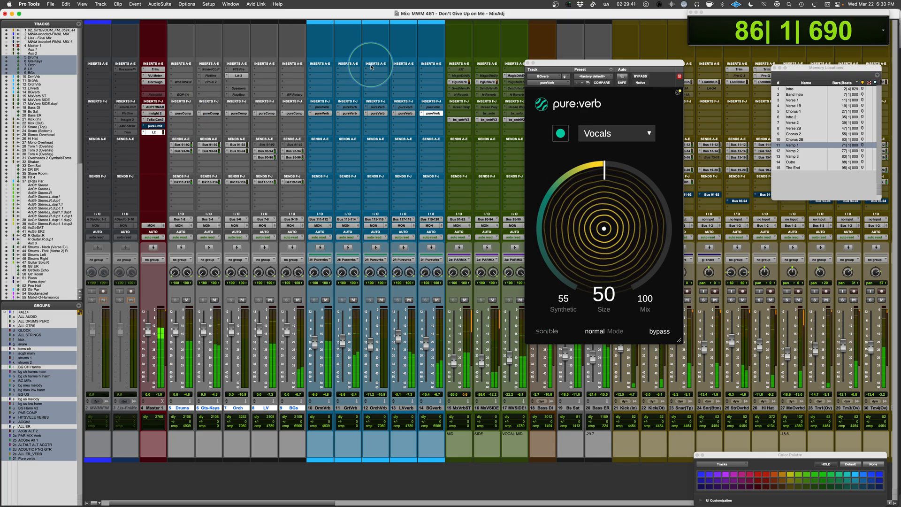
pyautogui.moveTo(586, 70); pyautogui.dragTo(500, 122)
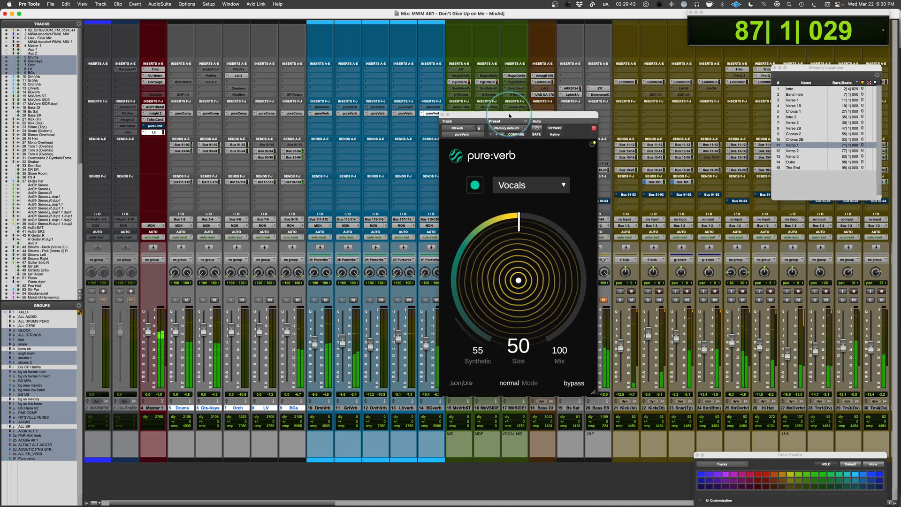
pyautogui.press('space')
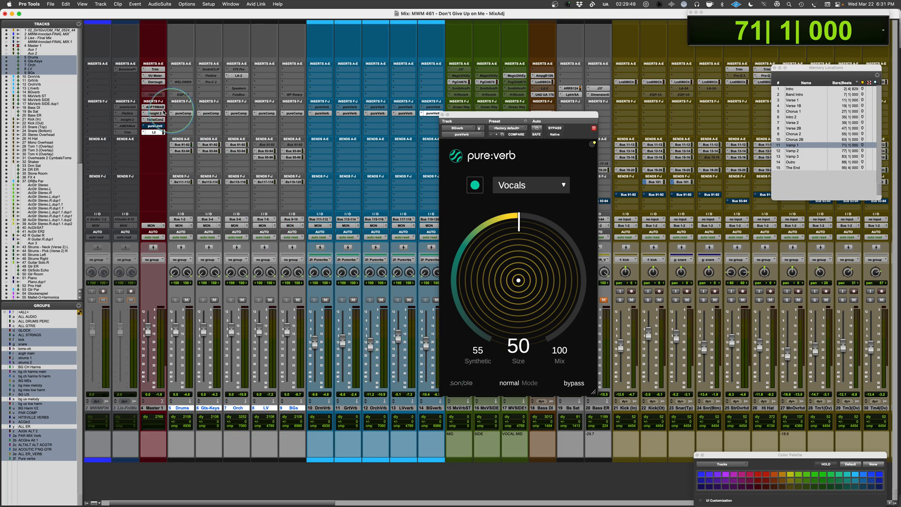
# Bypass L2 on Master 1, open pure:limit on the same track and take it out of bypass.
pyautogui.click(154, 125)
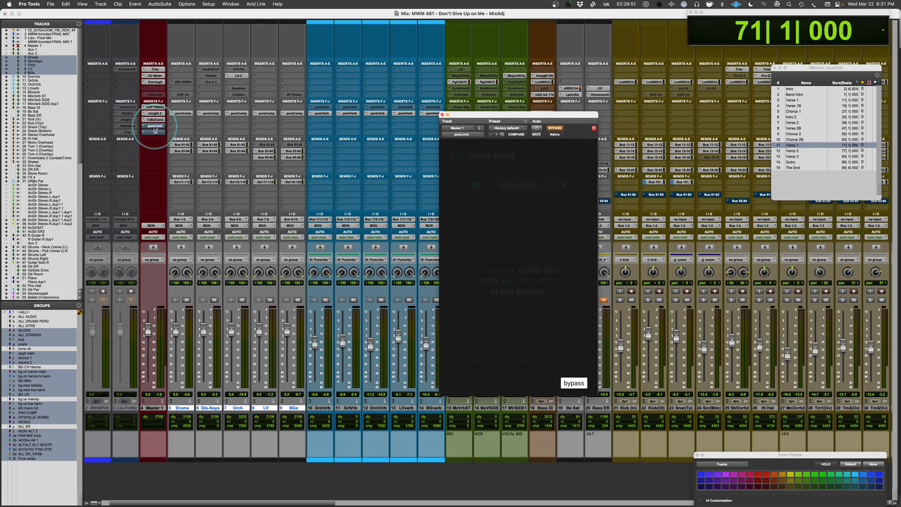
pyautogui.click(155, 127)
pyautogui.click(155, 127)
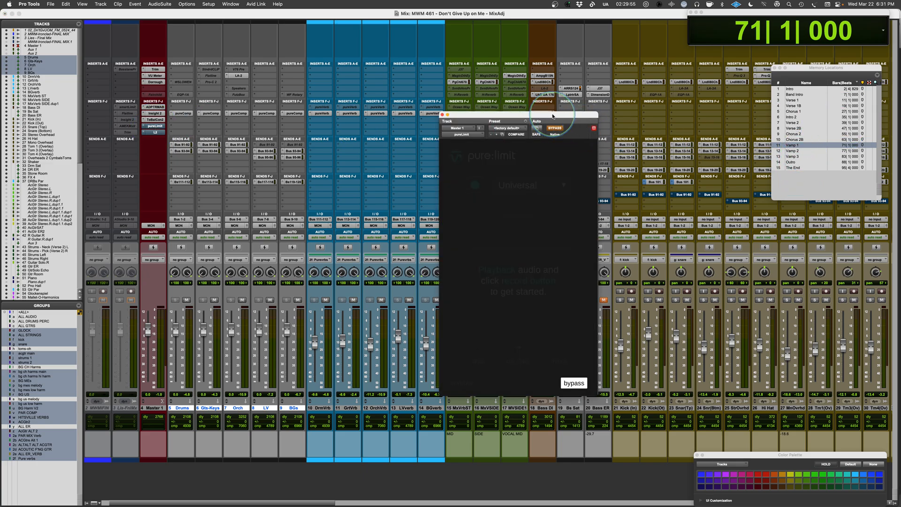
pyautogui.moveTo(552, 114); pyautogui.dragTo(472, 111)
pyautogui.click(474, 124)
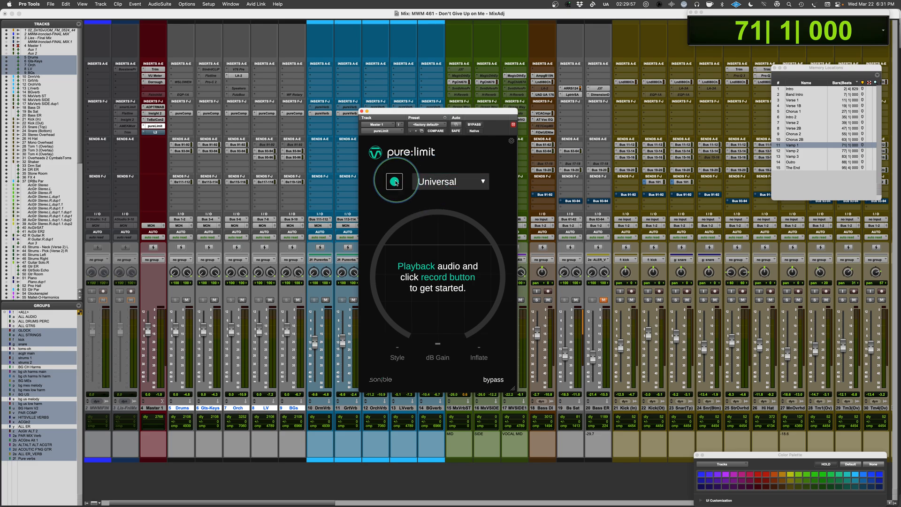
# Choose the Country profile in pure:limit and have it analyse the mix during playback from Vamp 1.
pyautogui.click(434, 183)
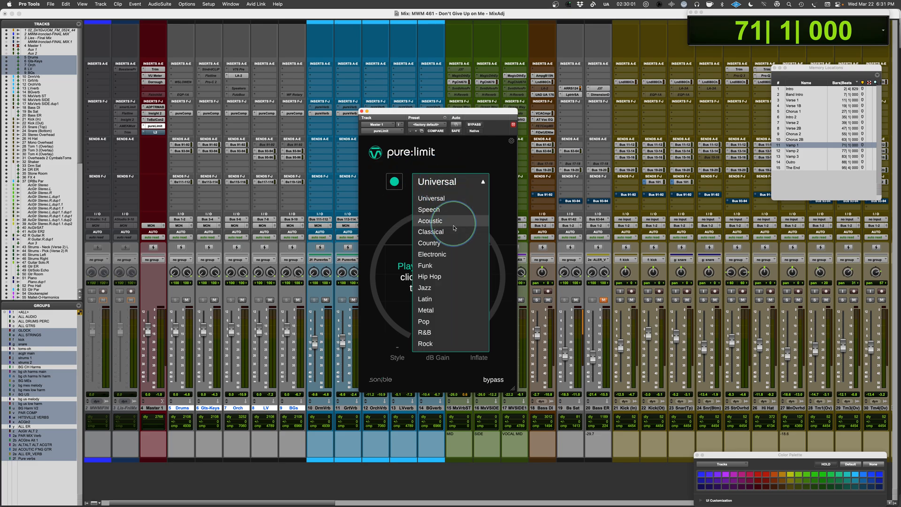
pyautogui.click(450, 243)
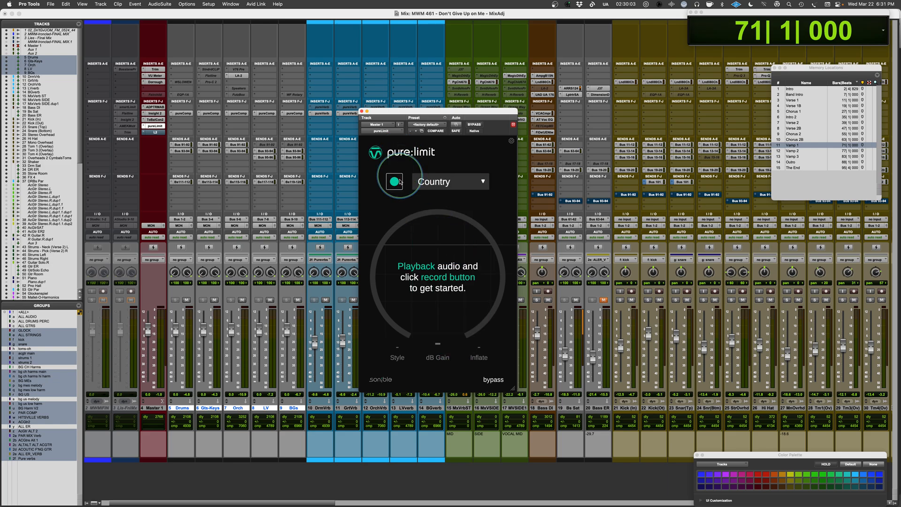
pyautogui.click(394, 182)
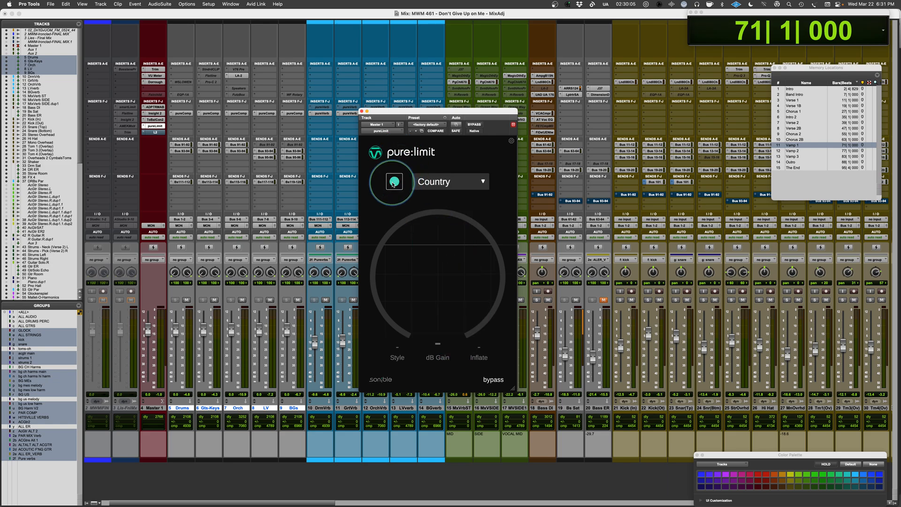
pyautogui.press('space')
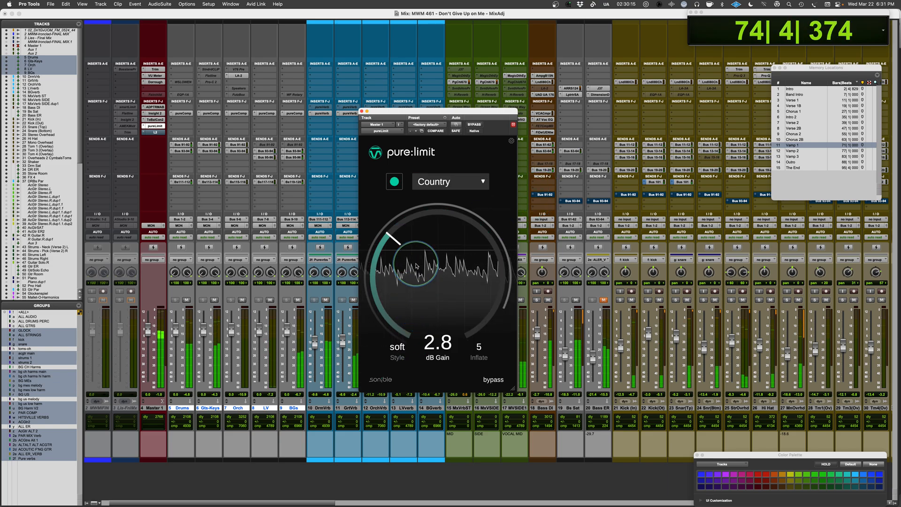
# Raise the pure:limit gain to 4.9 dB and Inflate to 19 while the mix plays, and stop playback.
pyautogui.moveTo(396, 244); pyautogui.dragTo(398, 234)
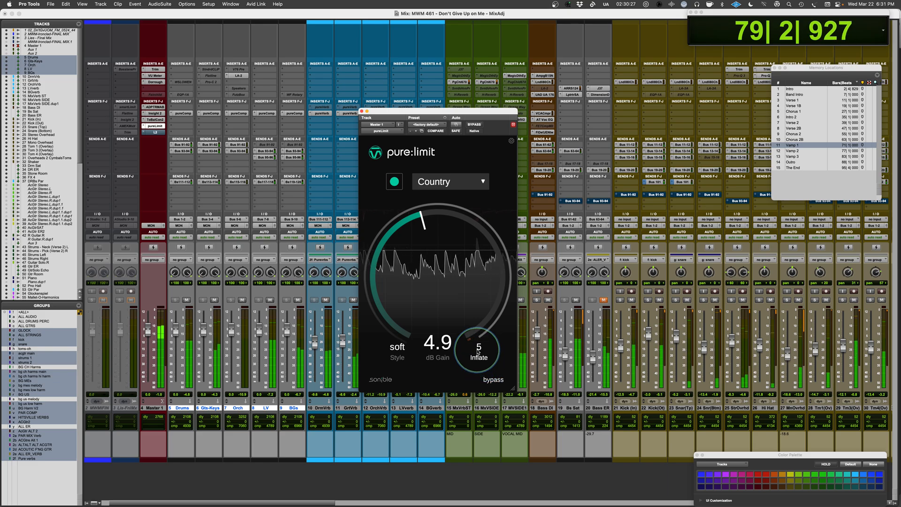
pyautogui.moveTo(477, 355); pyautogui.dragTo(478, 338)
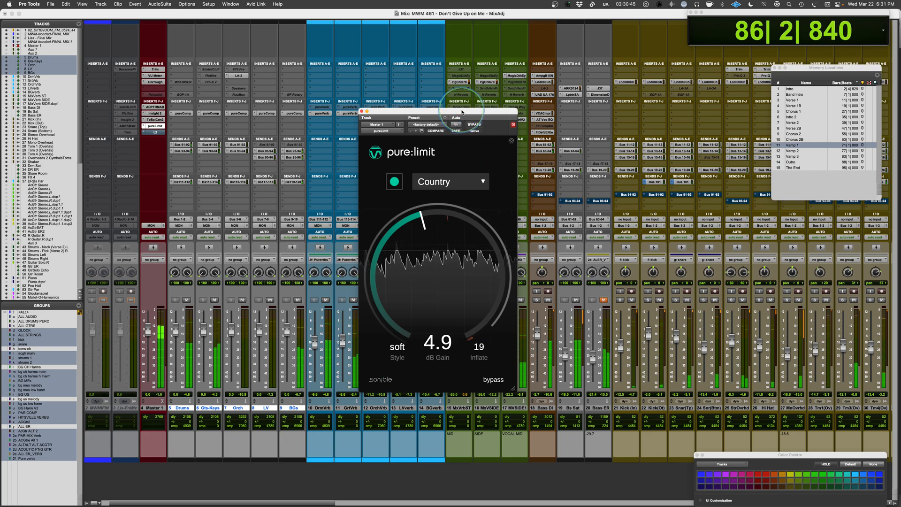
pyautogui.moveTo(461, 122); pyautogui.dragTo(455, 202)
pyautogui.press('space')
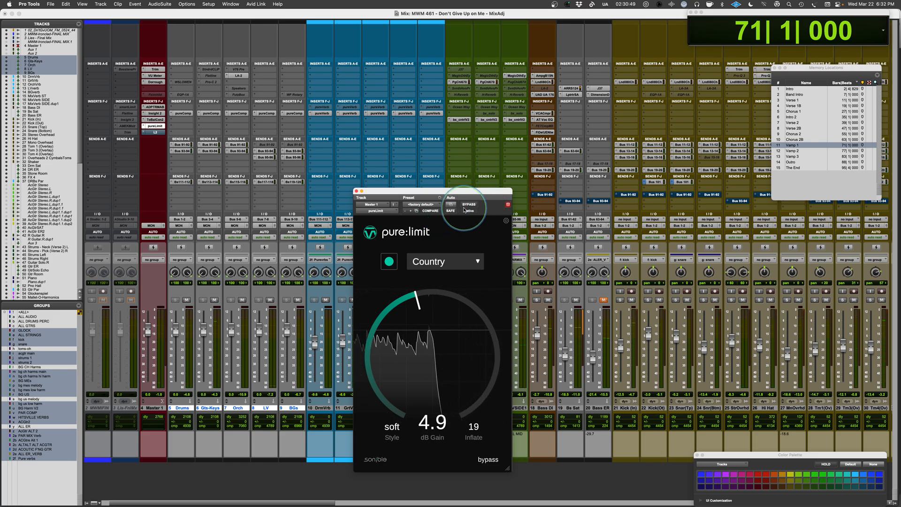
# Open pure:comp on the Drums bus and pure:verb on DrmVrb, and arrange both plug-in windows on either side of pure:limit.
pyautogui.moveTo(470, 191); pyautogui.dragTo(481, 151)
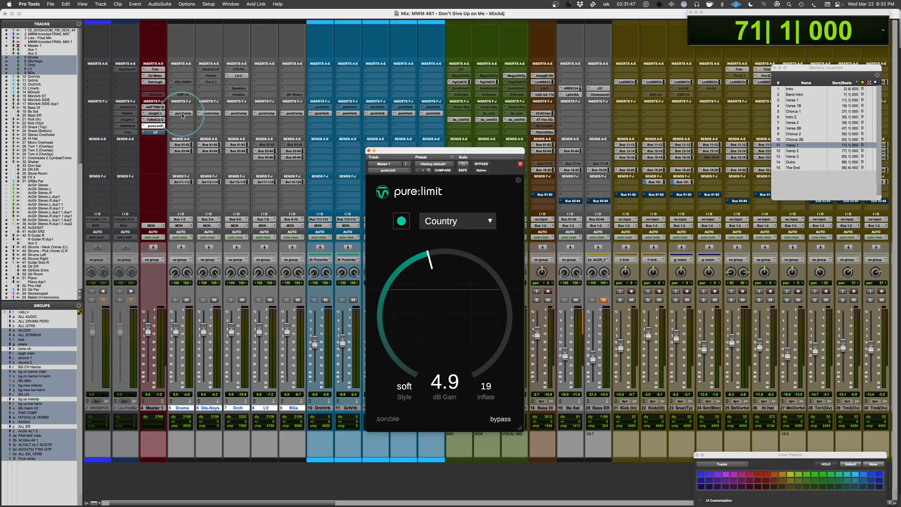
pyautogui.click(184, 114)
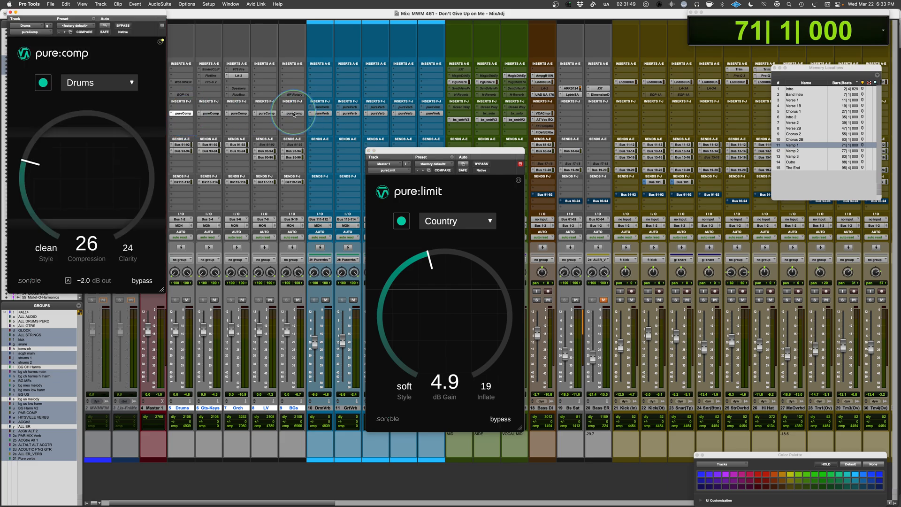
pyautogui.keyDown('shift'); pyautogui.click(321, 114); pyautogui.keyUp('shift')
pyautogui.moveTo(142, 12); pyautogui.dragTo(668, 56)
pyautogui.moveTo(144, 16); pyautogui.dragTo(332, 47)
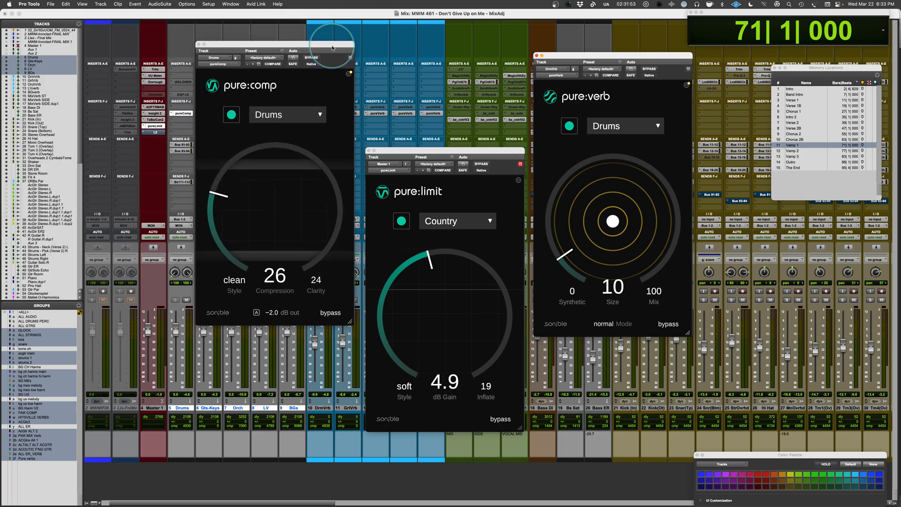